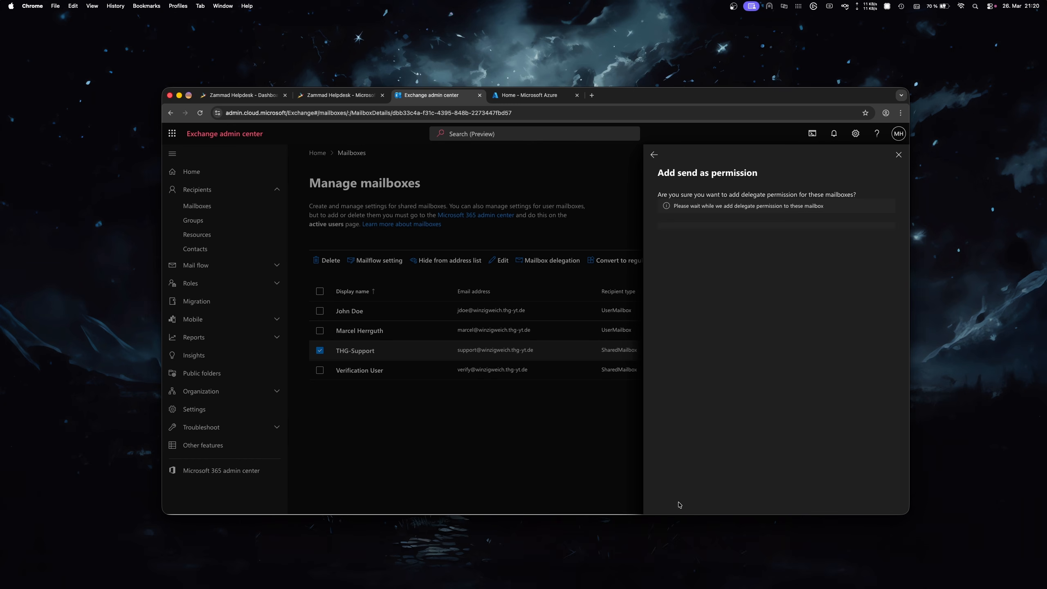
# Step: Add a user as a Full Access delegate on THG-Support, then return to the Zammad dashboard
pyautogui.click(654, 156)
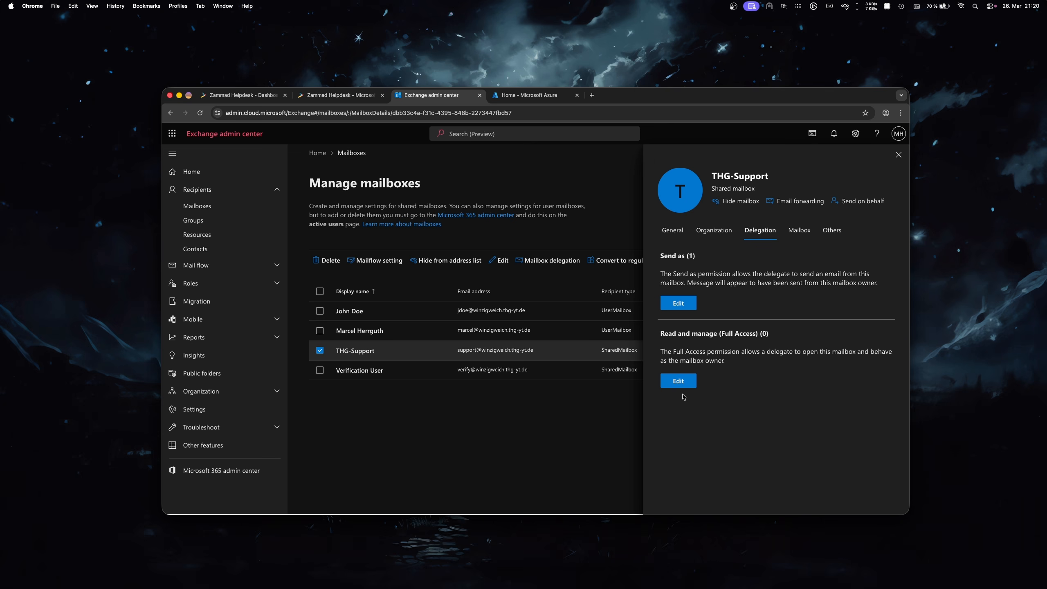
pyautogui.click(679, 383)
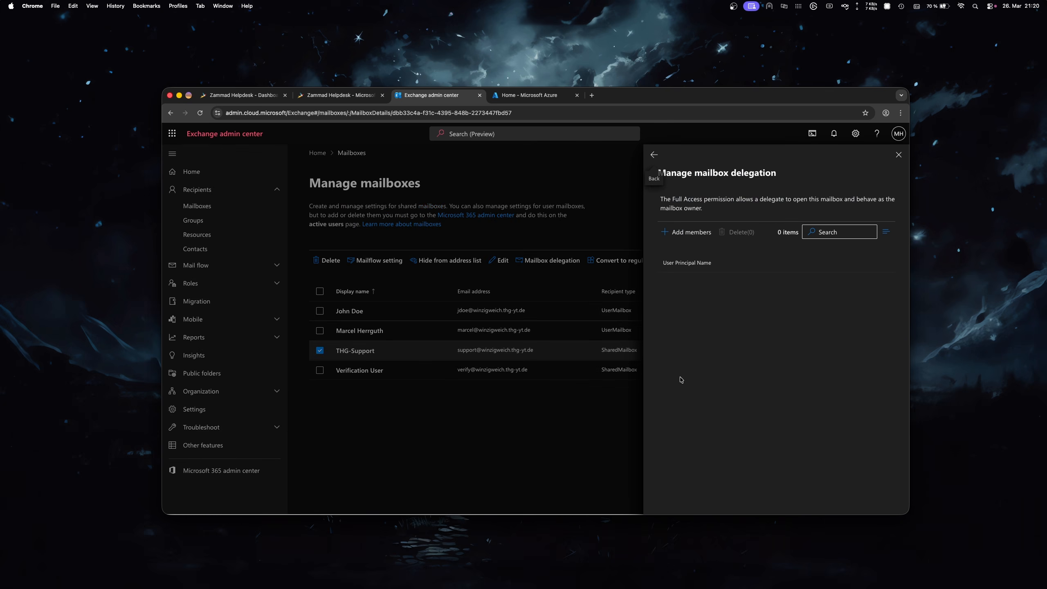
pyautogui.click(687, 232)
pyautogui.click(669, 283)
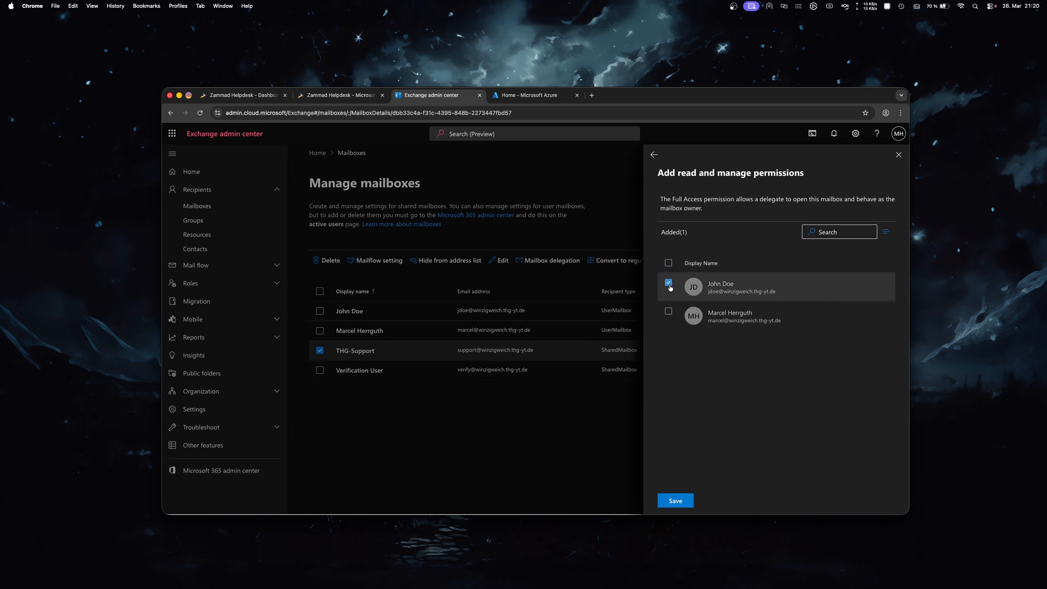
pyautogui.click(680, 500)
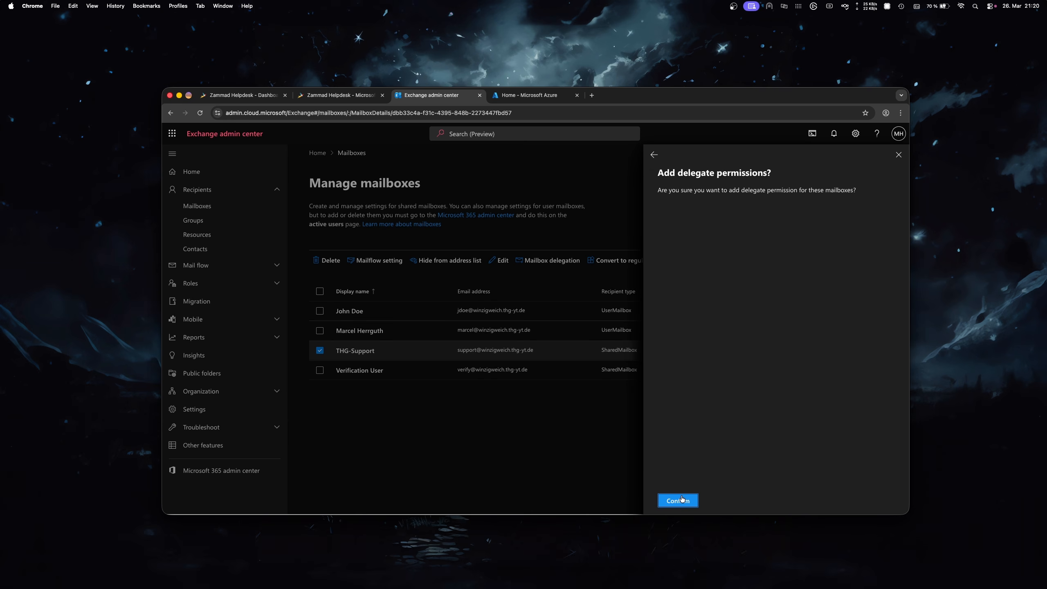
pyautogui.click(681, 500)
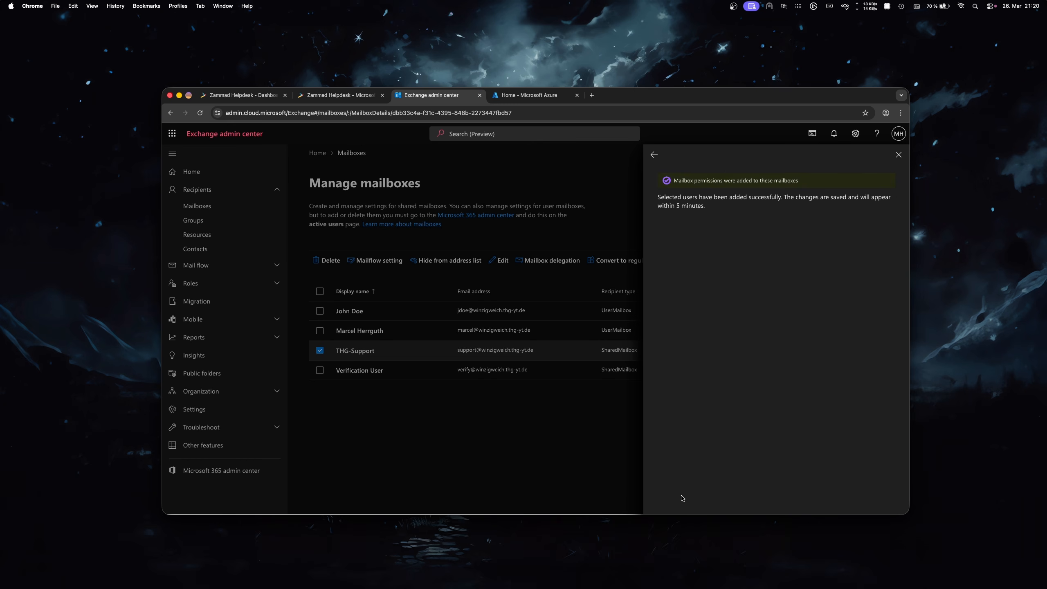
pyautogui.click(680, 498)
pyautogui.click(253, 97)
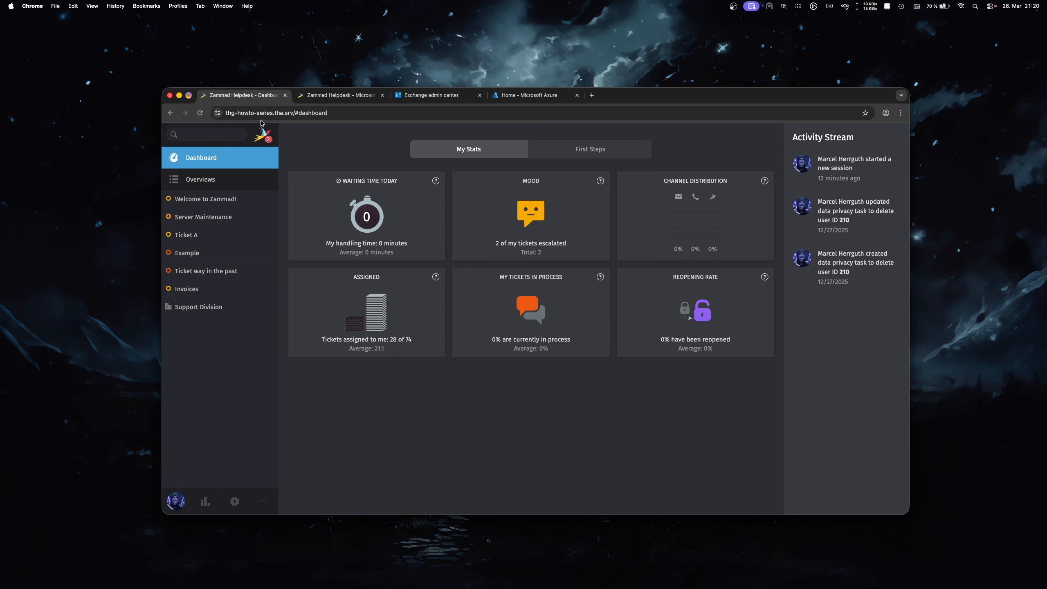
pyautogui.moveTo(313, 113); pyautogui.dragTo(243, 112)
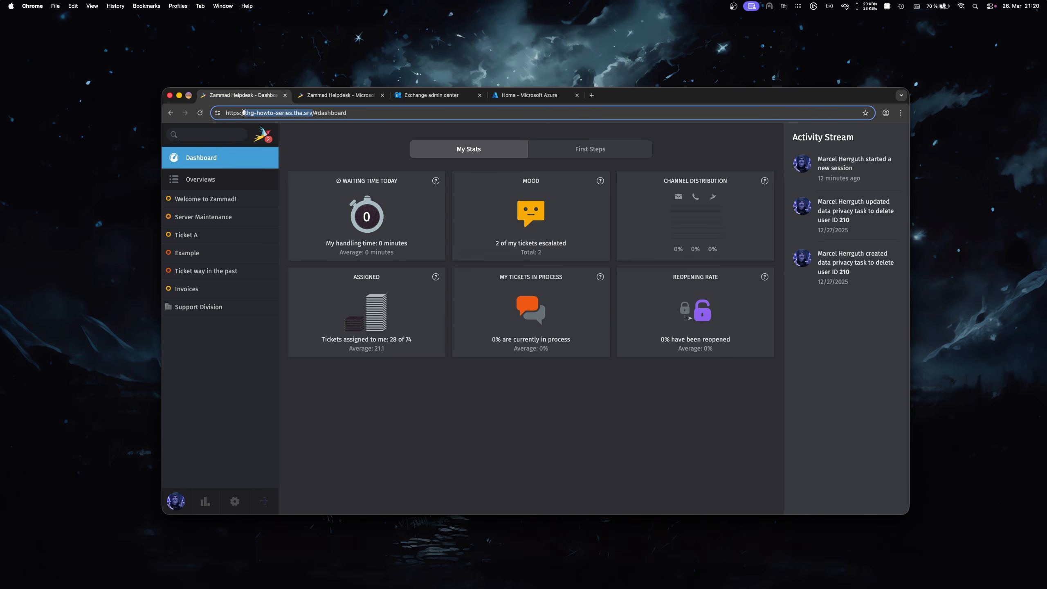
pyautogui.click(309, 140)
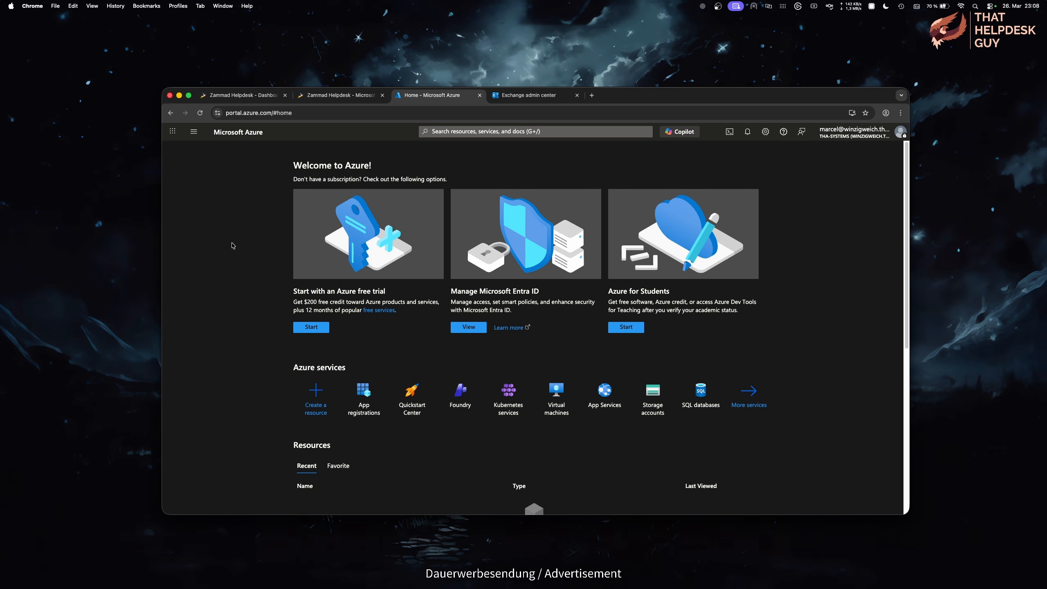
# Step: Search 'app reg', open App registrations with All applications shown, and begin a new registration
pyautogui.click(533, 132)
pyautogui.write('app reg')
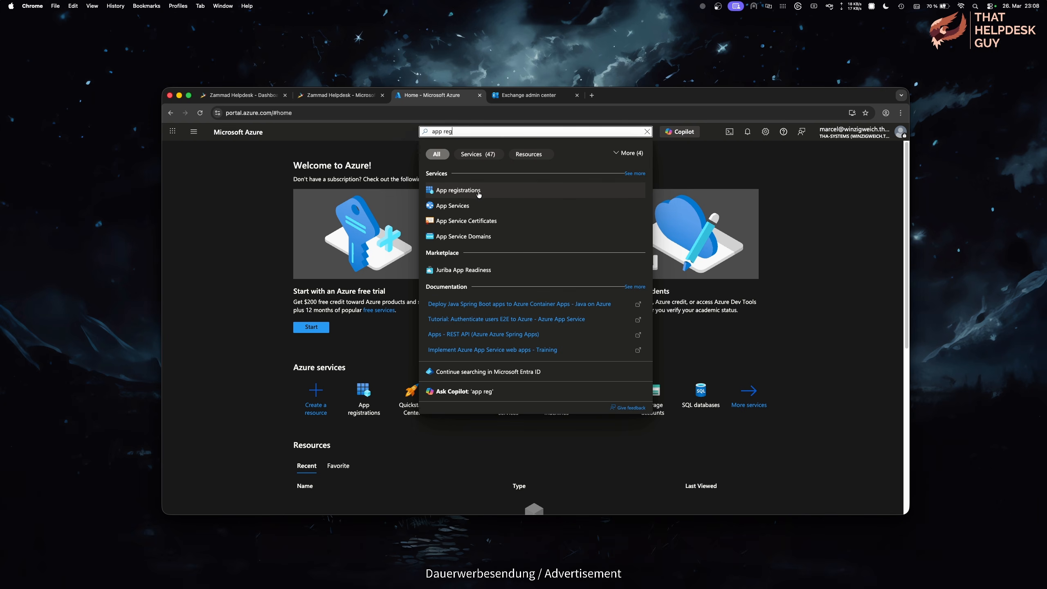
pyautogui.click(472, 193)
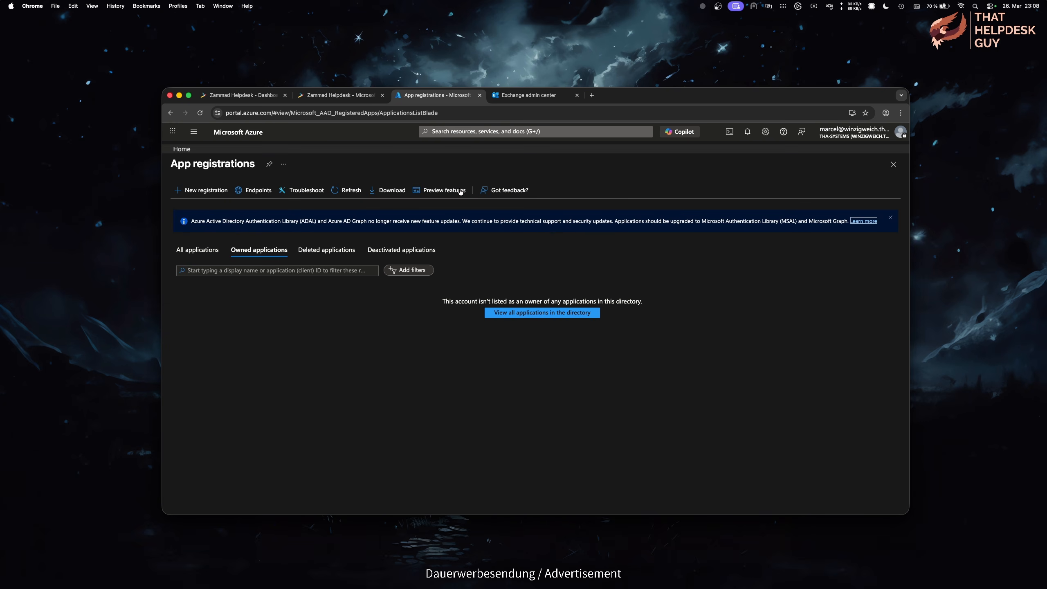
pyautogui.click(213, 251)
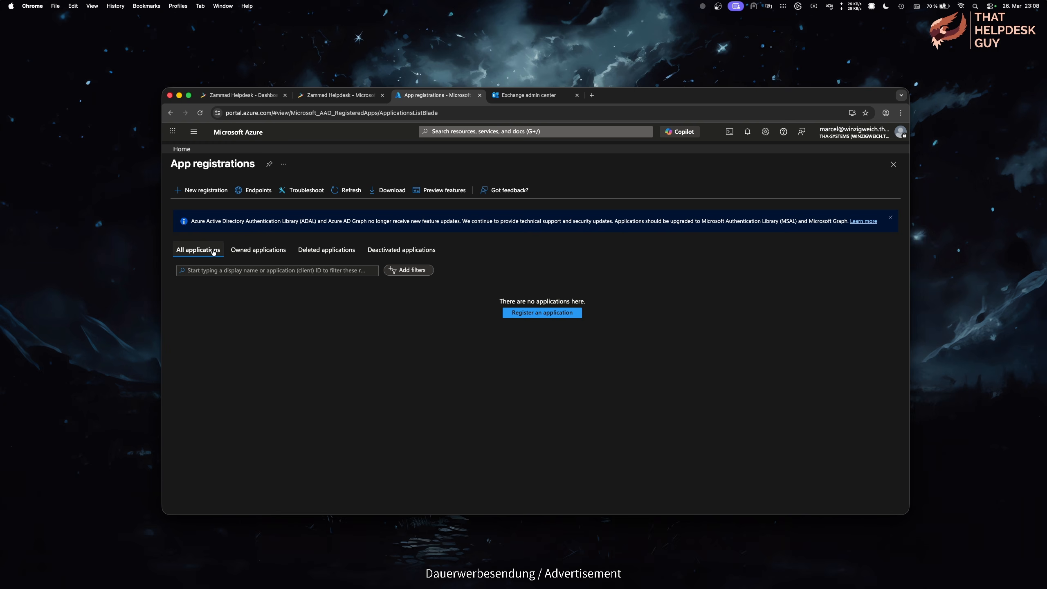
pyautogui.click(508, 314)
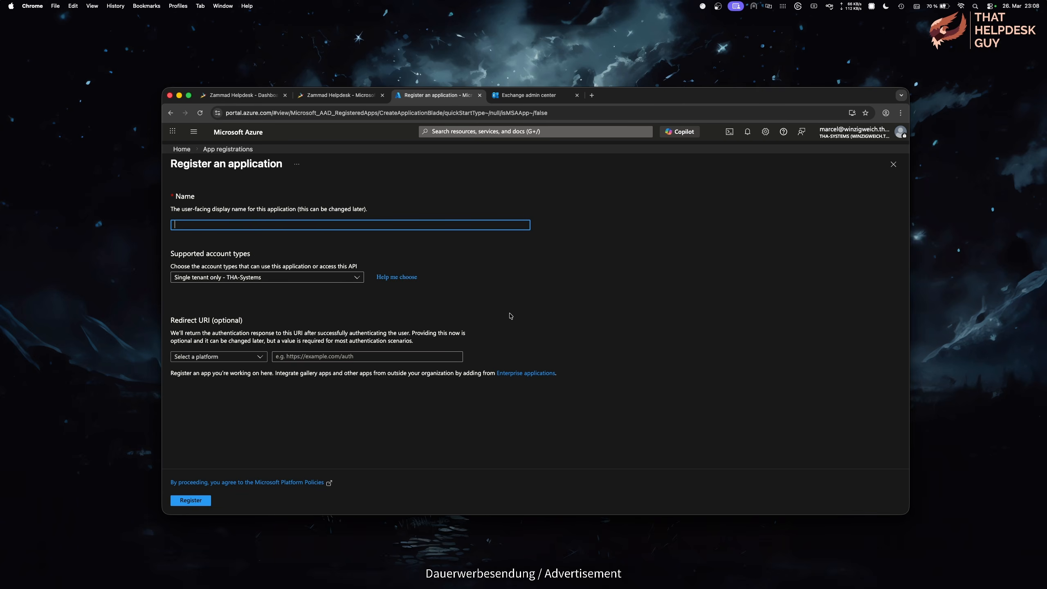
# Step: Name the app Zammad, compare account types, keep Single tenant only, and choose Web redirect platform
pyautogui.write('mmad')
pyautogui.click(361, 279)
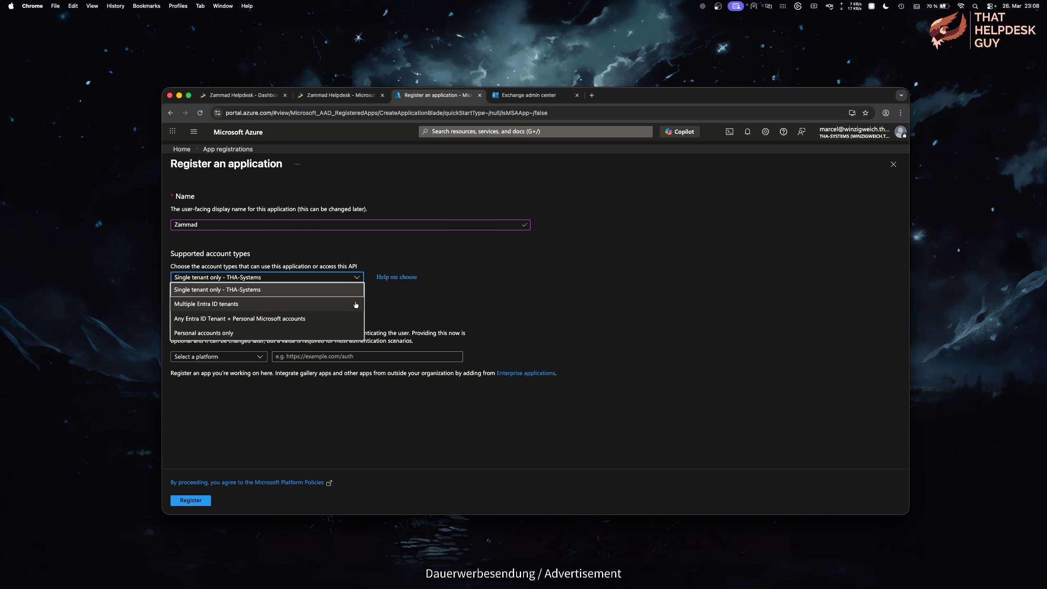
pyautogui.click(355, 304)
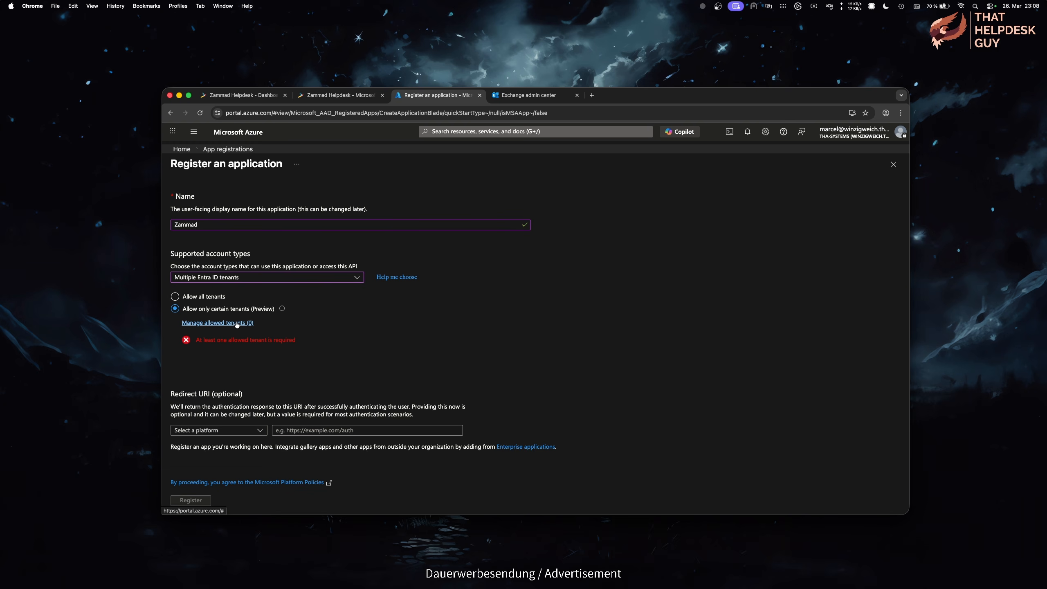
pyautogui.click(337, 282)
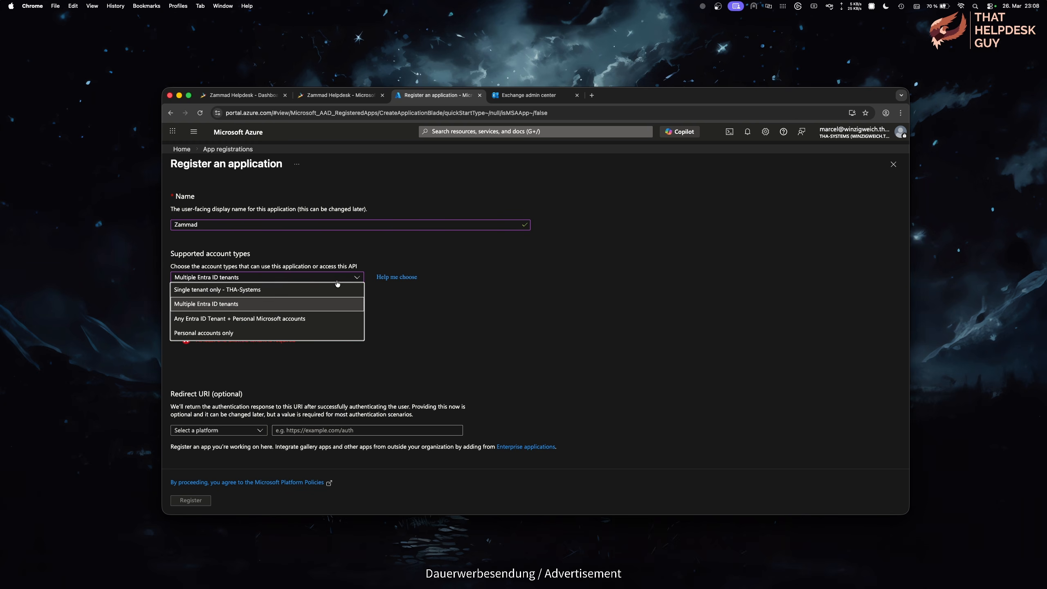
pyautogui.click(326, 322)
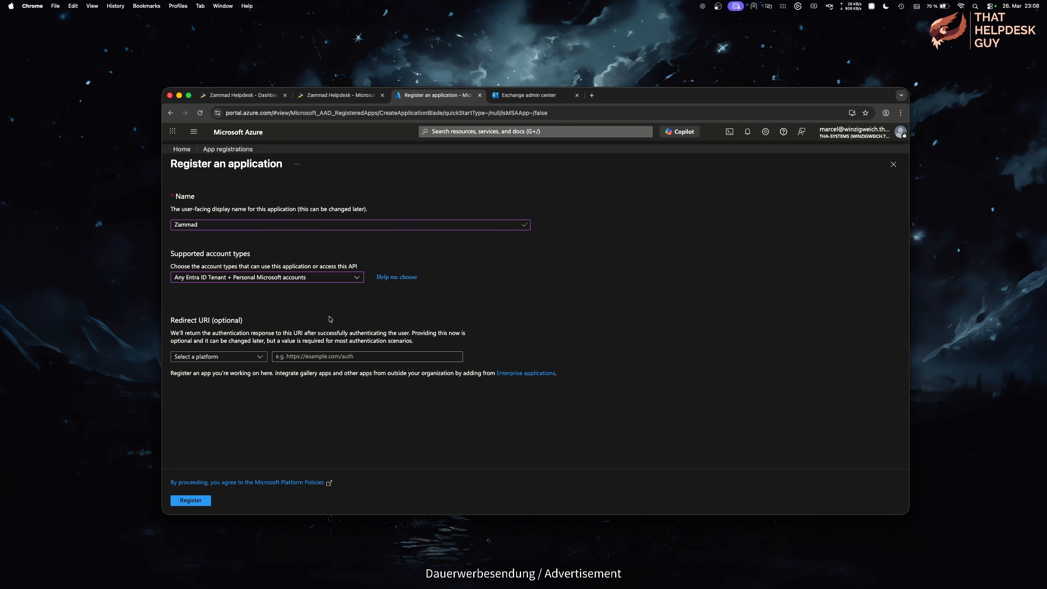
pyautogui.click(357, 277)
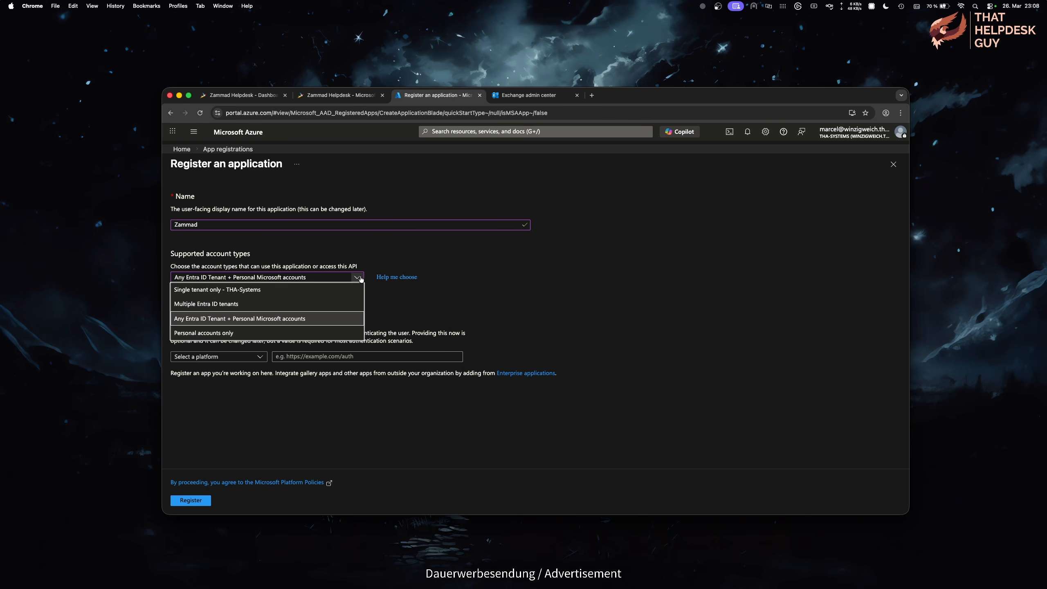
pyautogui.click(351, 336)
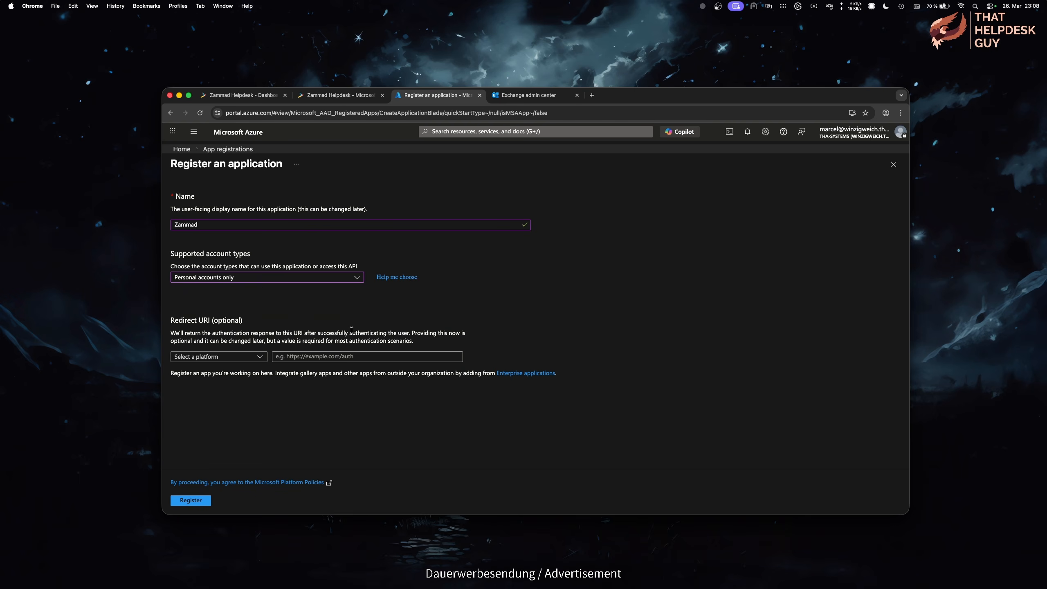
pyautogui.click(357, 278)
pyautogui.click(340, 294)
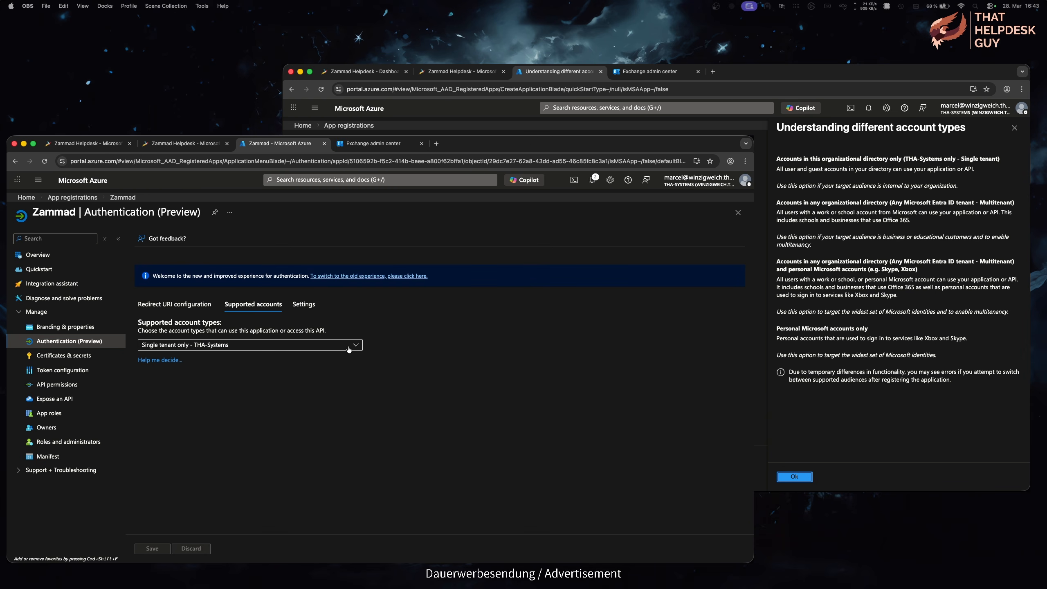
pyautogui.click(352, 348)
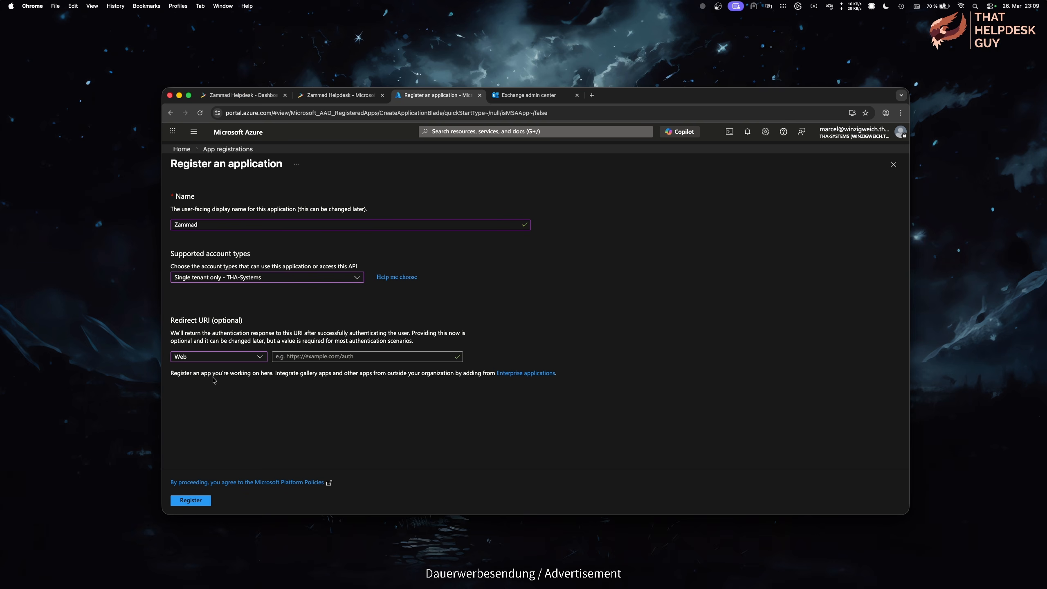
# Step: Copy the callback URL from Zammad's Microsoft 365 IMAP Email 'Connect Microsoft 365 App' dialog
pyautogui.click(242, 95)
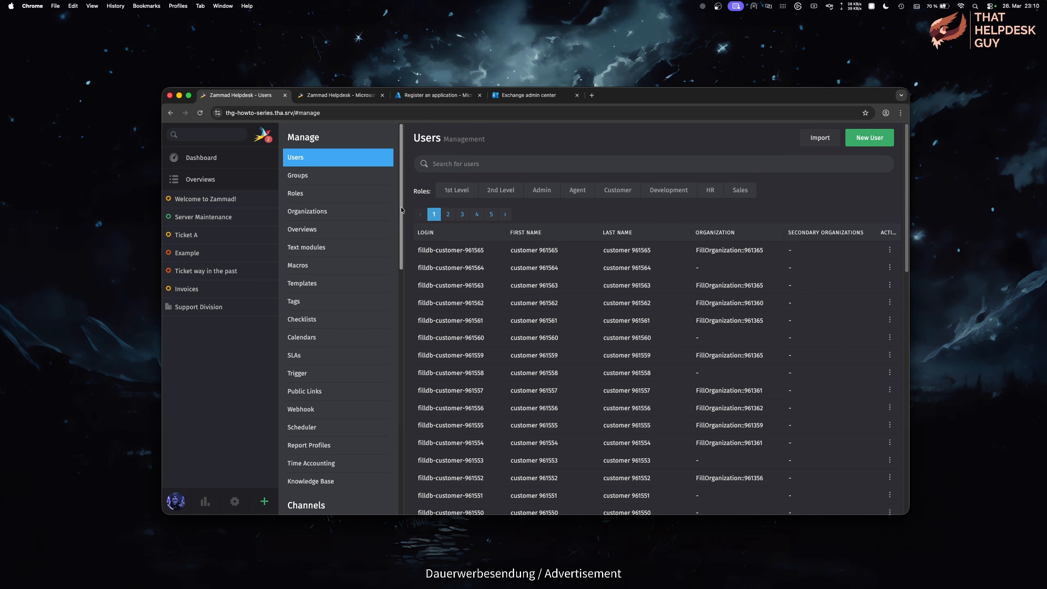
pyautogui.scroll(-9, 371, 355)
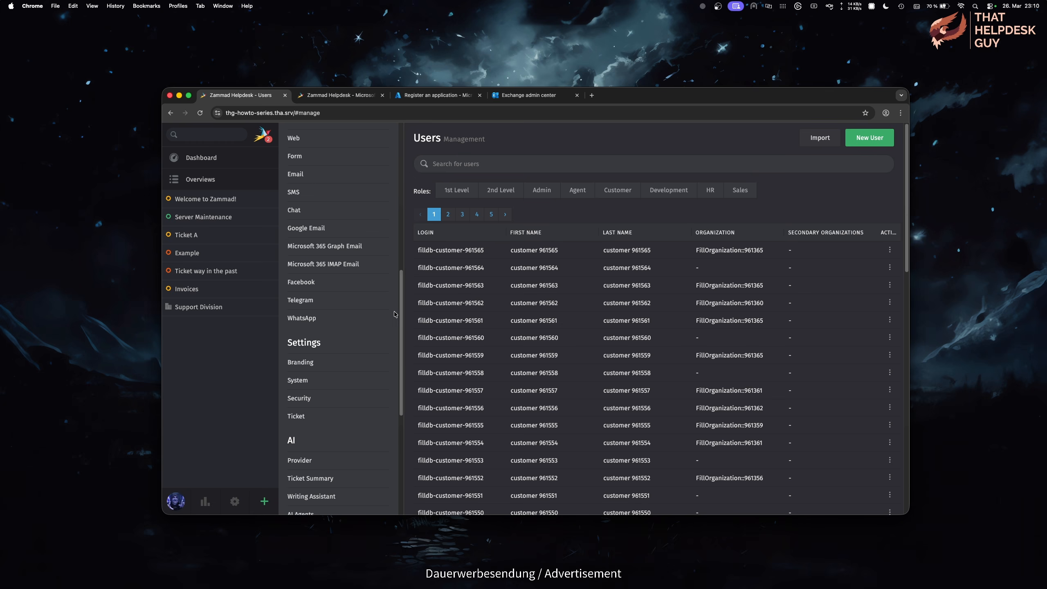
pyautogui.click(380, 266)
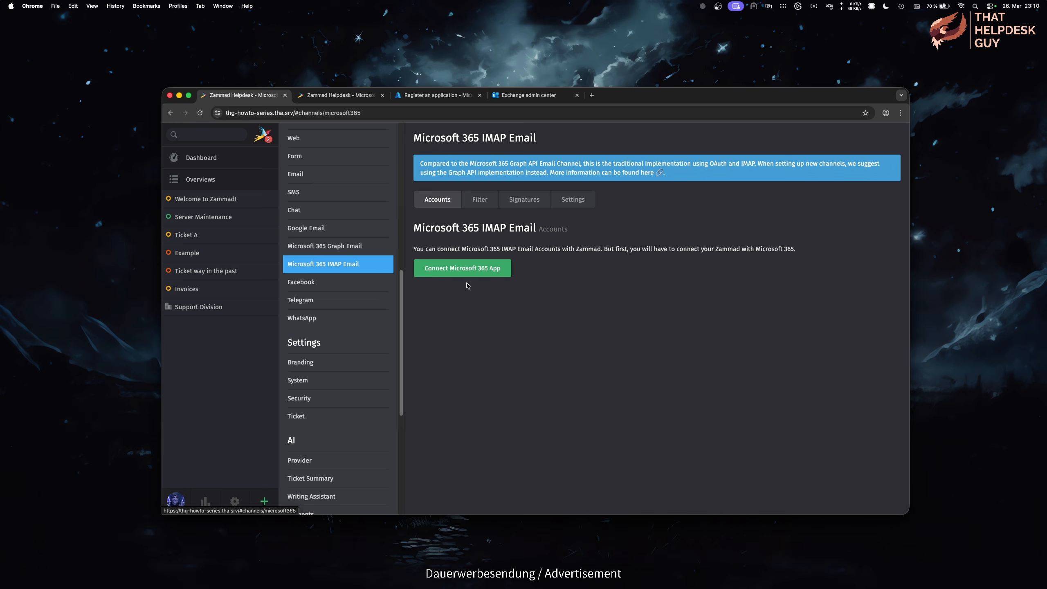
pyautogui.click(500, 276)
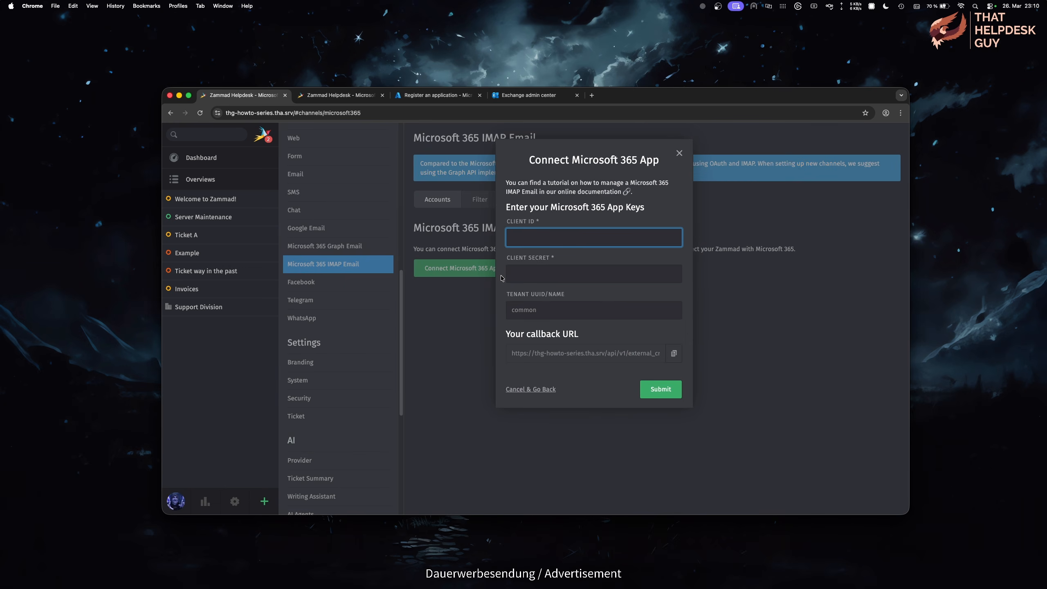
pyautogui.click(526, 349)
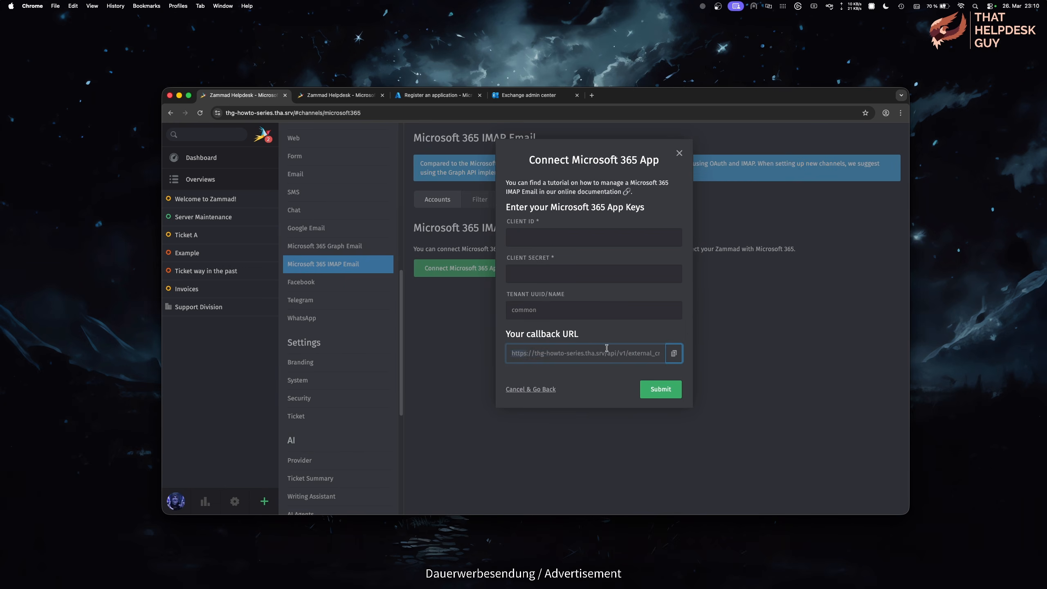
pyautogui.click(669, 360)
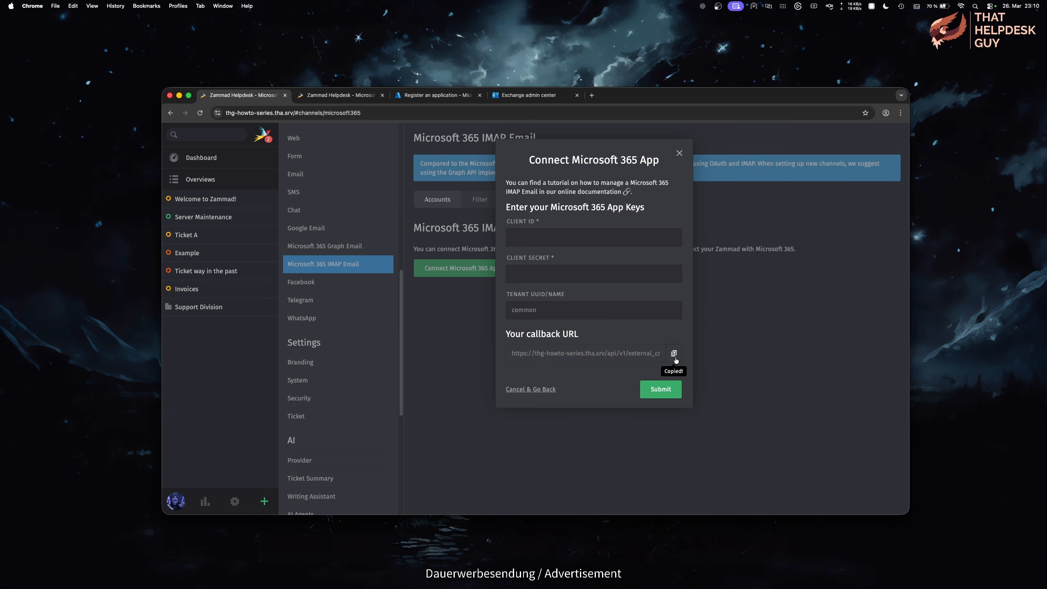
pyautogui.press('super+3')
# Step: Paste Zammad's callback as the Web redirect URI, register the app, and open Authentication
pyautogui.click(392, 354)
pyautogui.press('super+v')
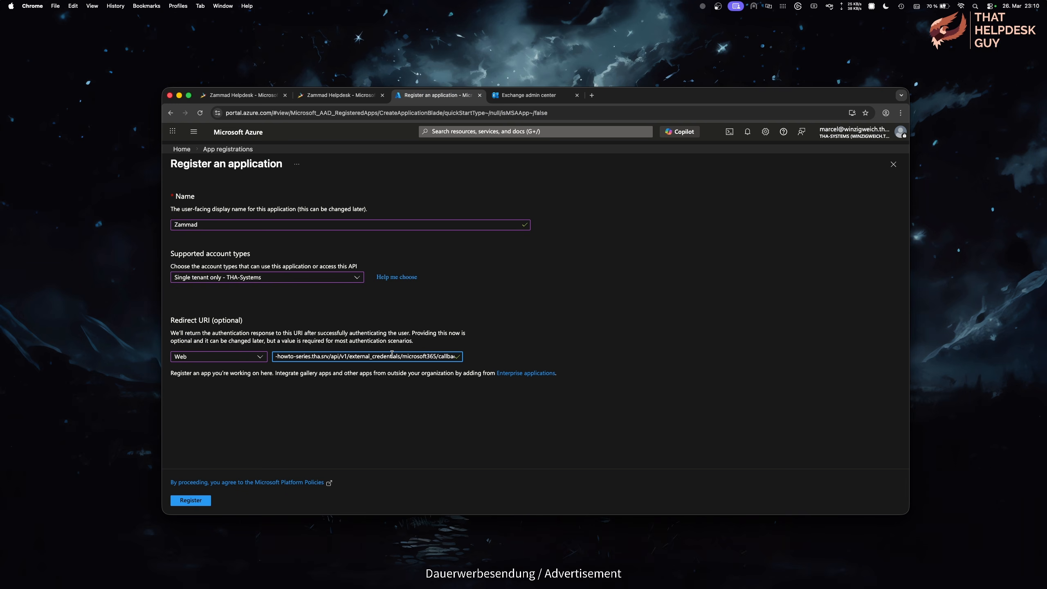
pyautogui.click(207, 501)
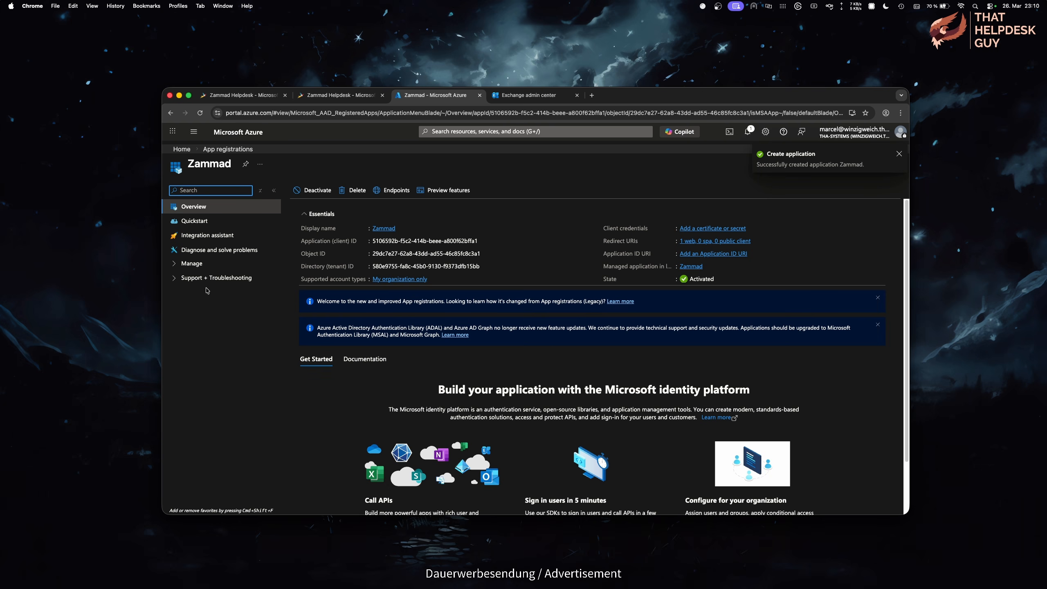
pyautogui.click(198, 266)
pyautogui.click(206, 293)
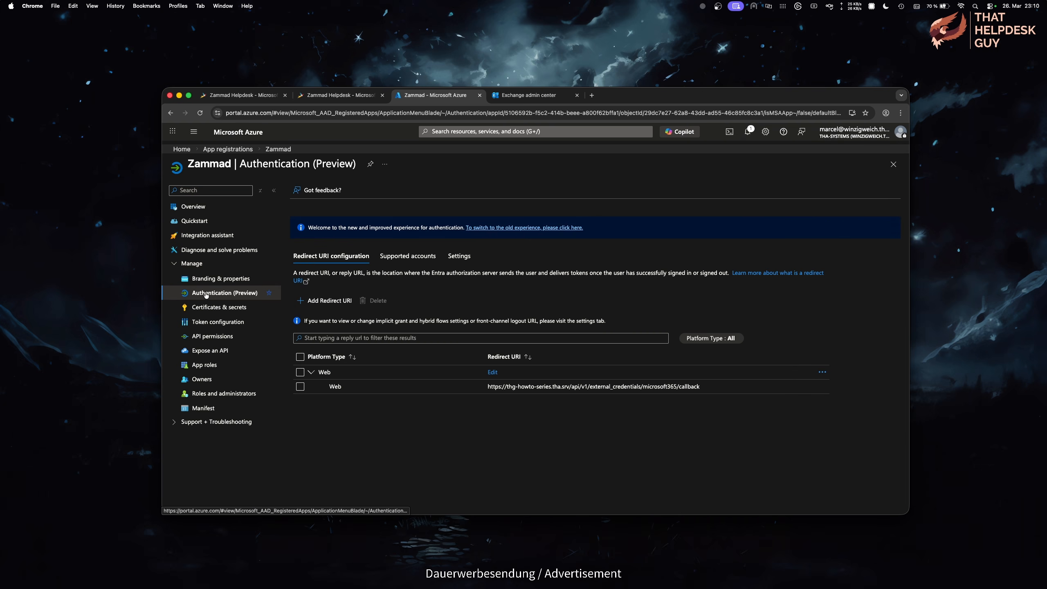
# Step: Add the microsoft_graph callback URL as a second Web redirect URI for Zammad
pyautogui.click(330, 301)
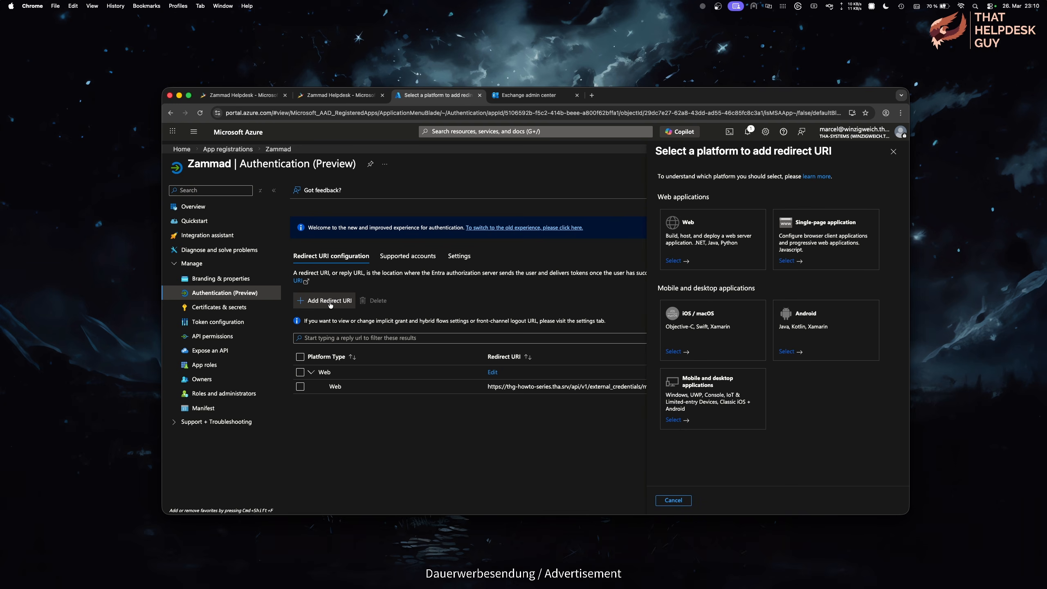
pyautogui.click(720, 237)
pyautogui.press('super+v')
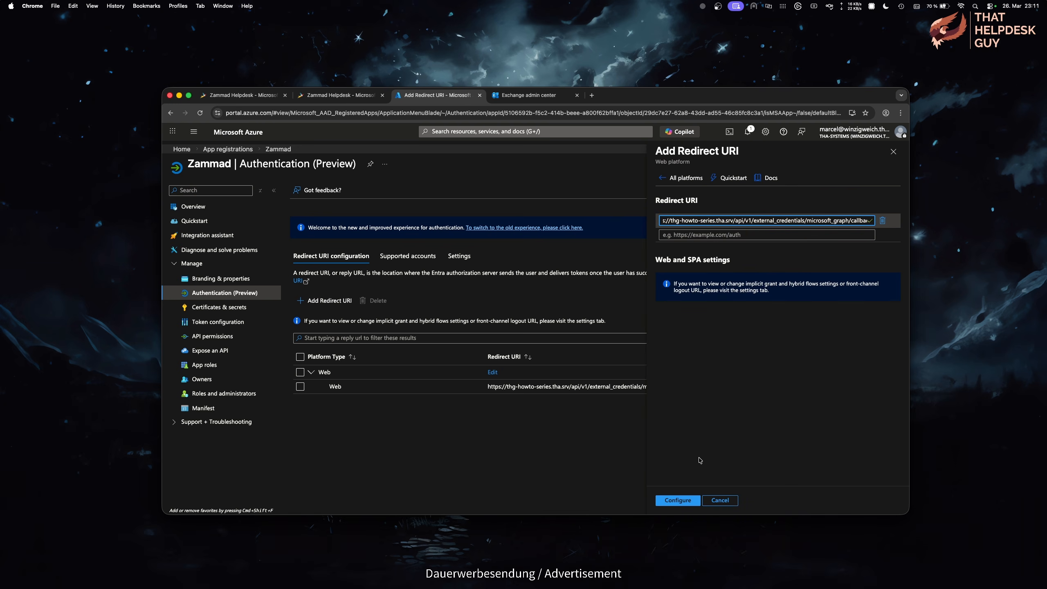
pyautogui.click(679, 500)
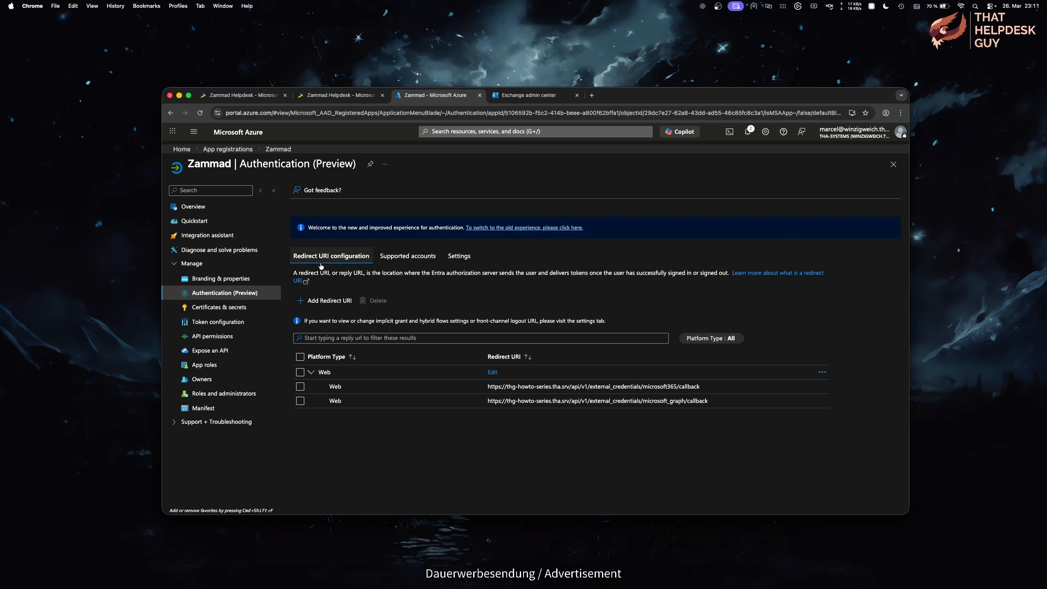
pyautogui.click(213, 336)
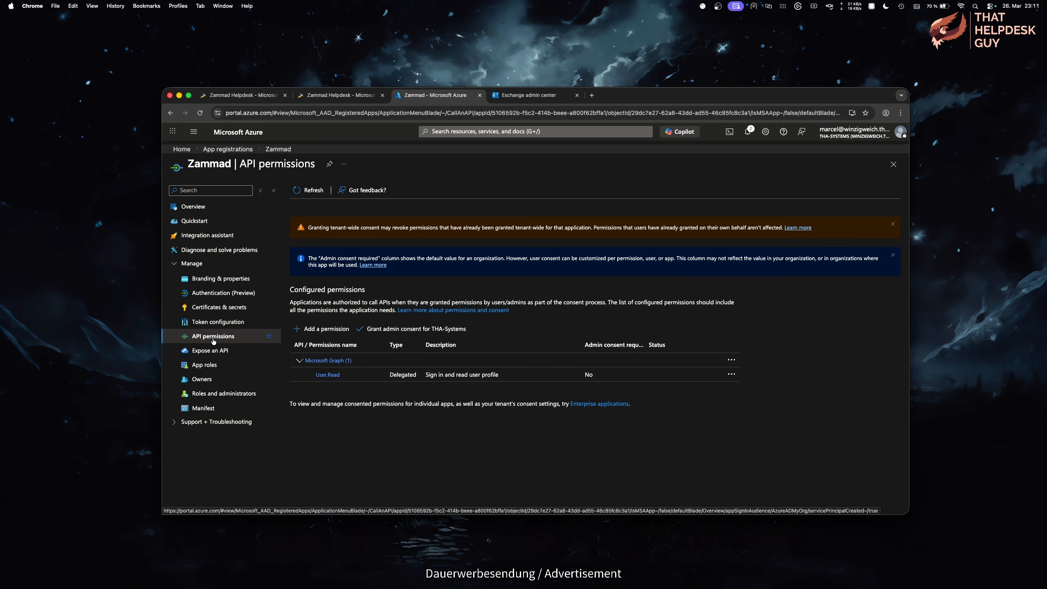
# Step: Request delegated Microsoft Graph permissions and tick openid and profile
pyautogui.click(321, 332)
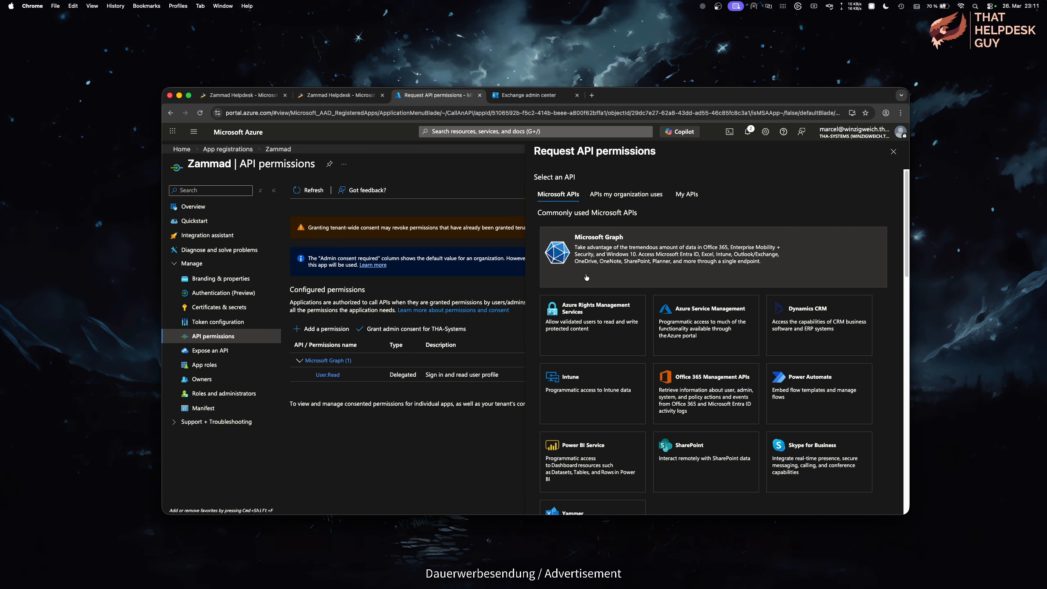
pyautogui.click(586, 277)
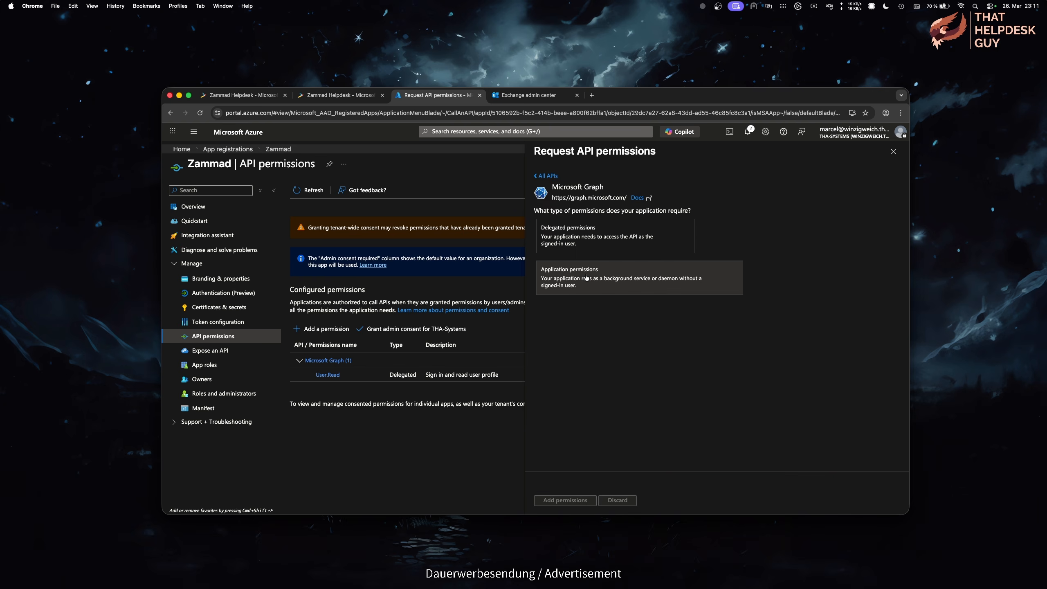
pyautogui.click(648, 246)
pyautogui.scroll(-1, 700, 289)
pyautogui.click(744, 315)
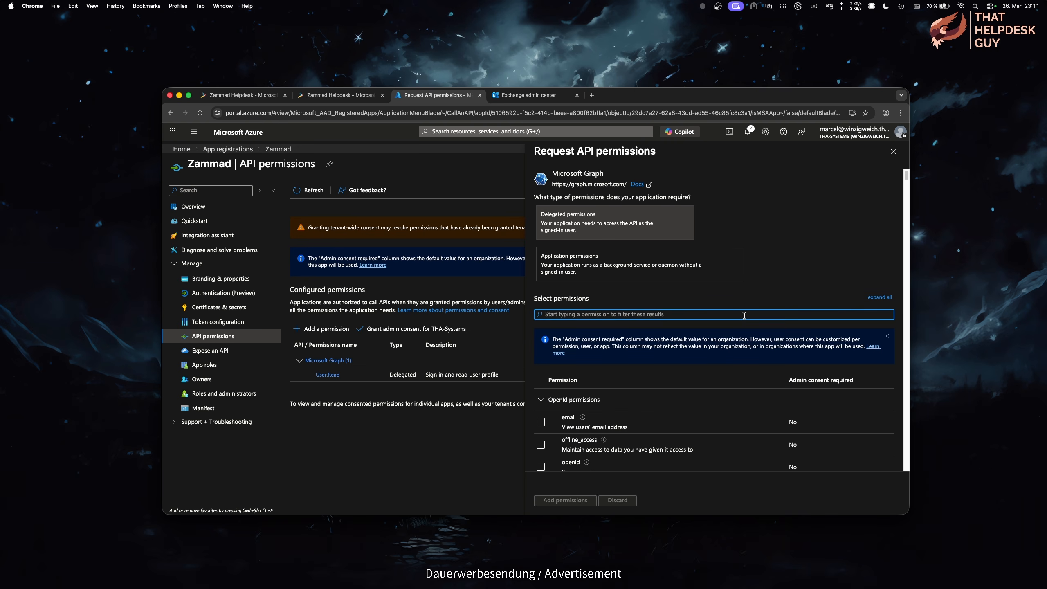
pyautogui.write('openid')
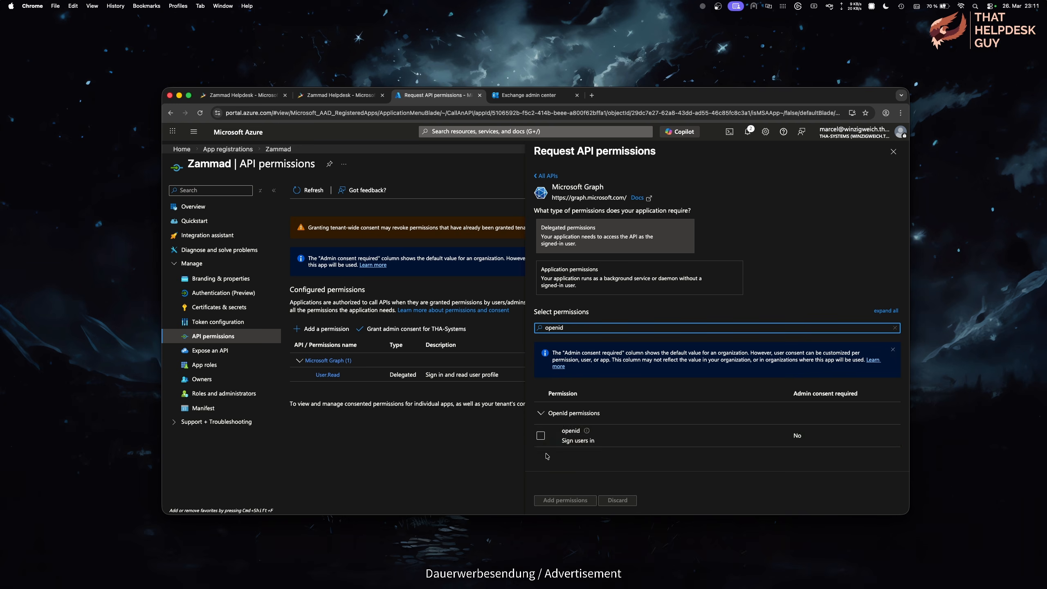
pyautogui.click(541, 436)
pyautogui.doubleClick(561, 329)
pyautogui.write('profile')
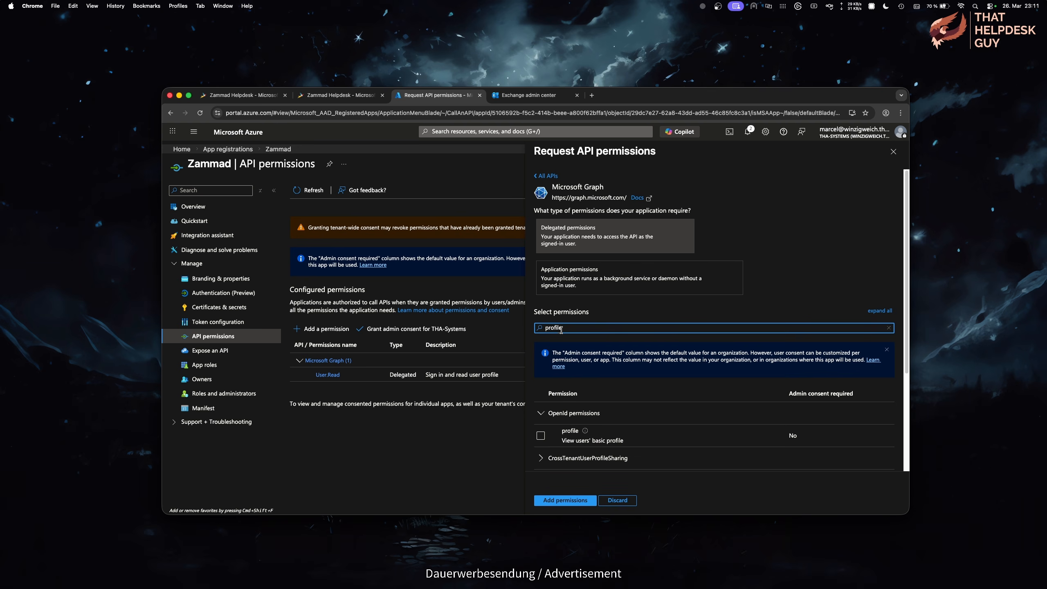
pyautogui.click(541, 436)
# Step: Filter for and tick offline_access, email and IMAP.AccessAsUser.All
pyautogui.scroll(-1, 567, 320)
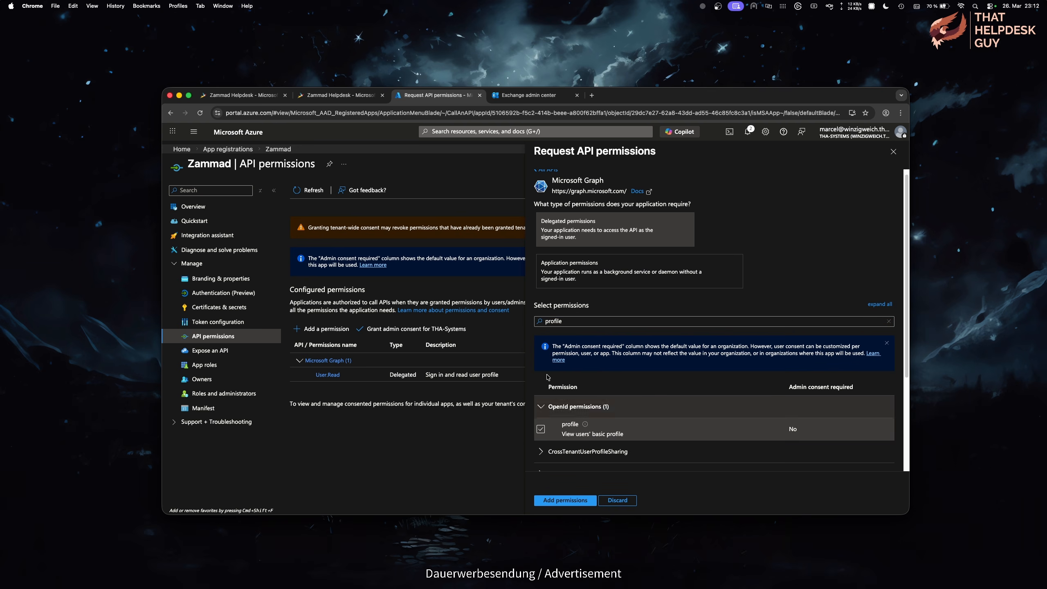
pyautogui.doubleClick(566, 321)
pyautogui.write('offline_a')
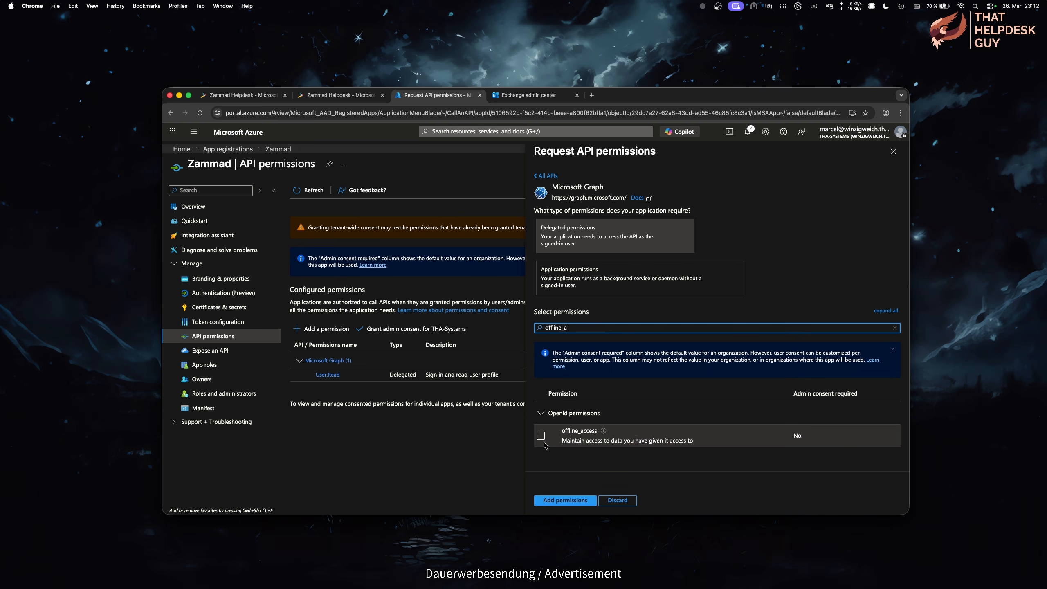
pyautogui.click(541, 437)
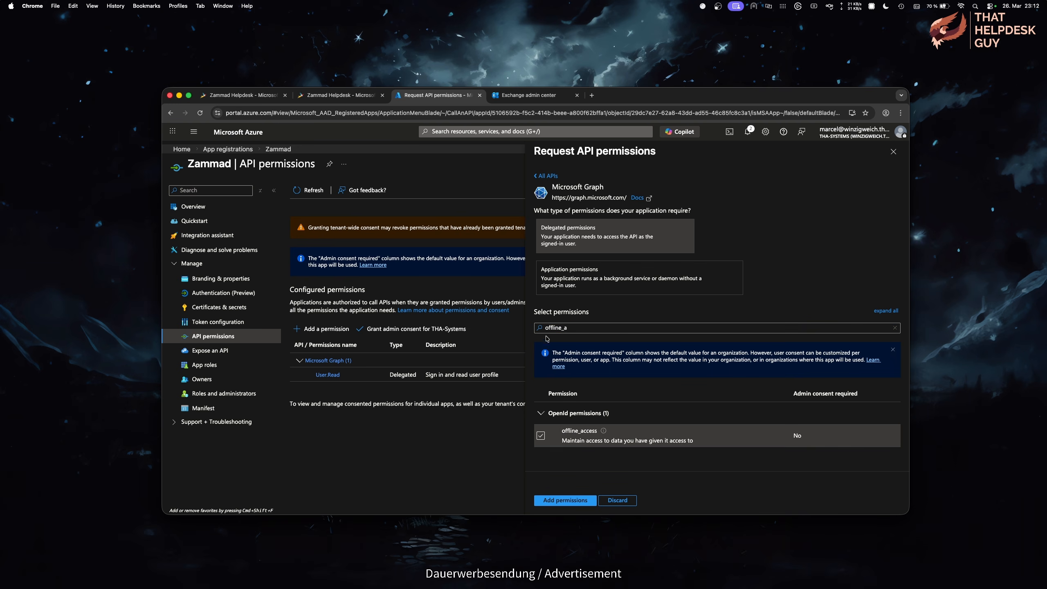
pyautogui.write('email')
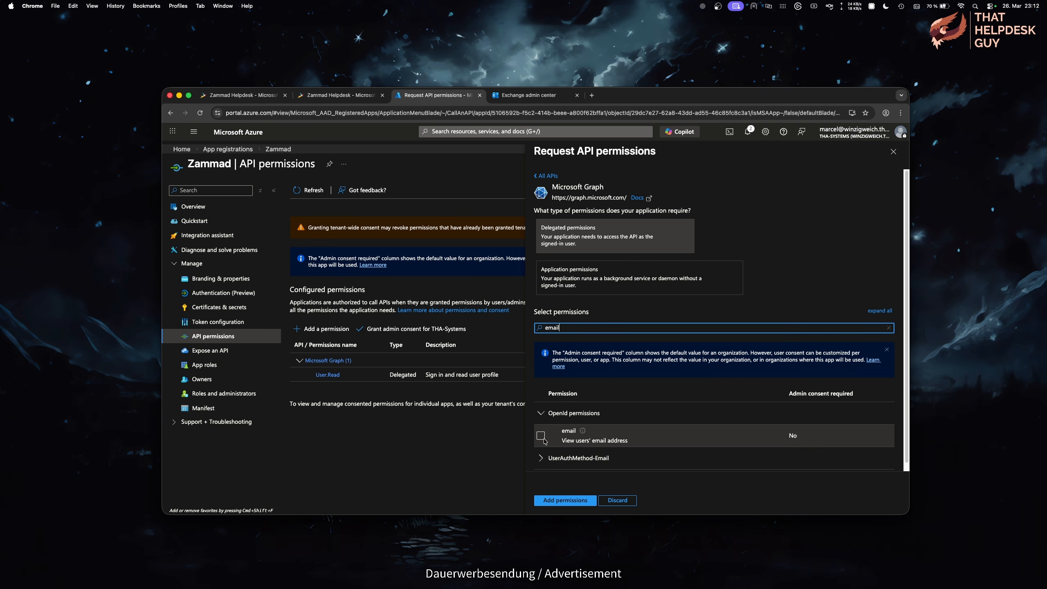
pyautogui.doubleClick(556, 327)
pyautogui.write('imap')
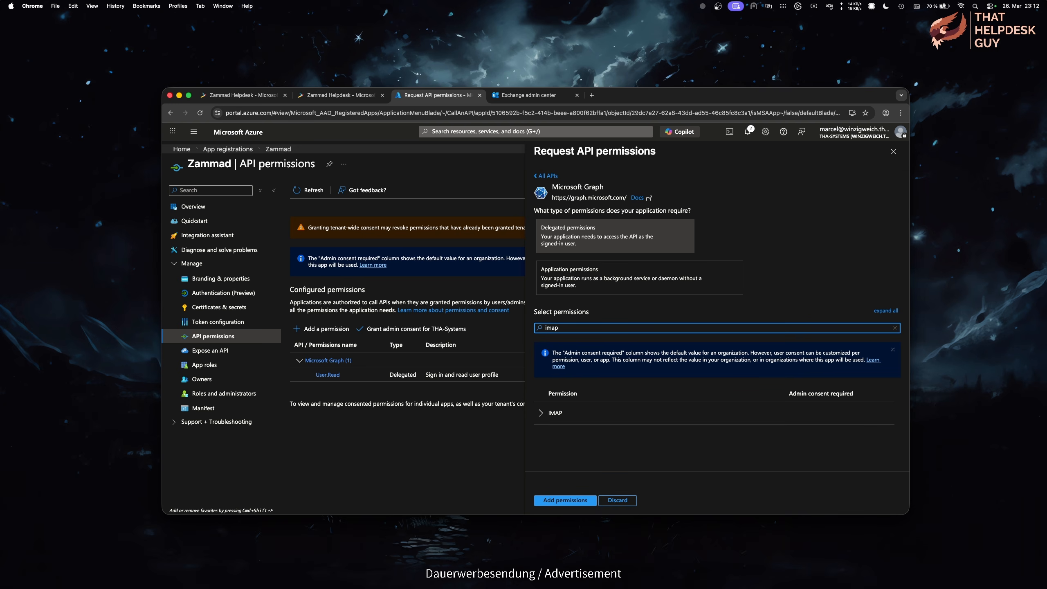
pyautogui.click(541, 414)
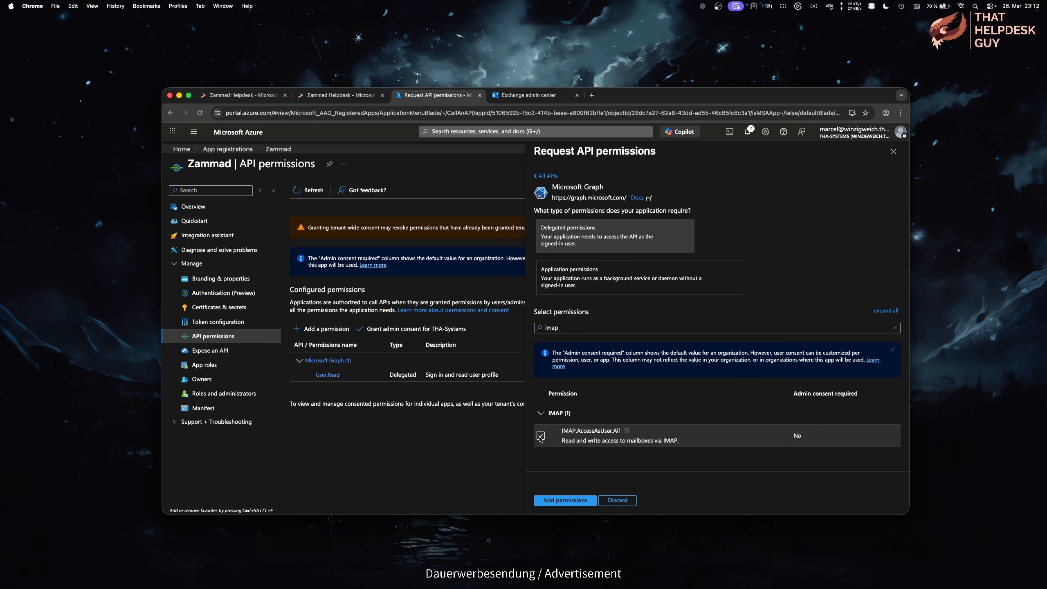
pyautogui.click(541, 437)
# Step: Tick SMTP.Send and the Mail permissions, including Mail.ReadWrite and Mail.ReadWrite.Shared
pyautogui.doubleClick(552, 327)
pyautogui.write('smtp')
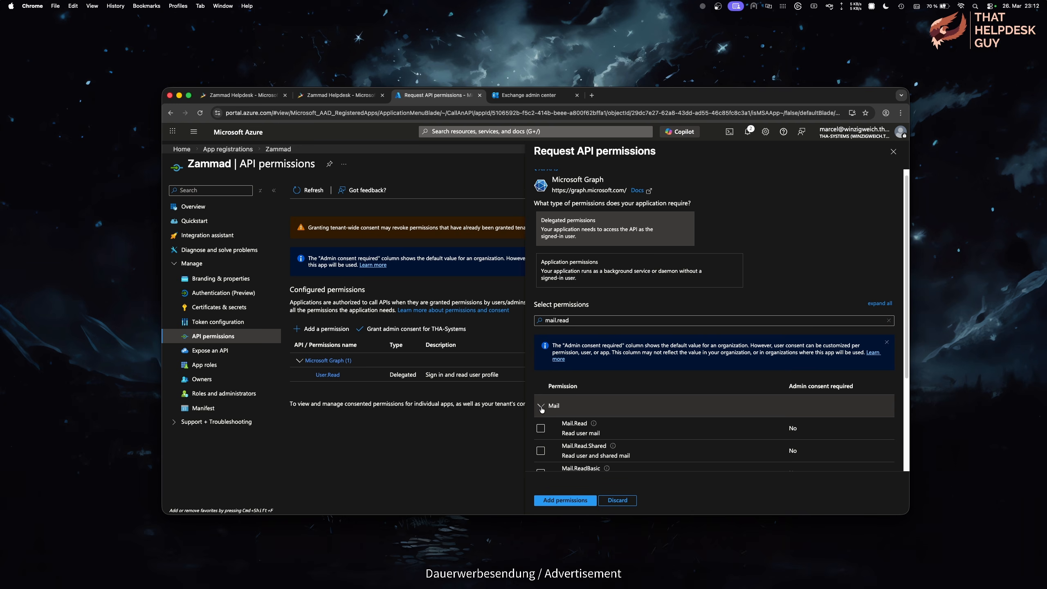
pyautogui.scroll(-3, 540, 401)
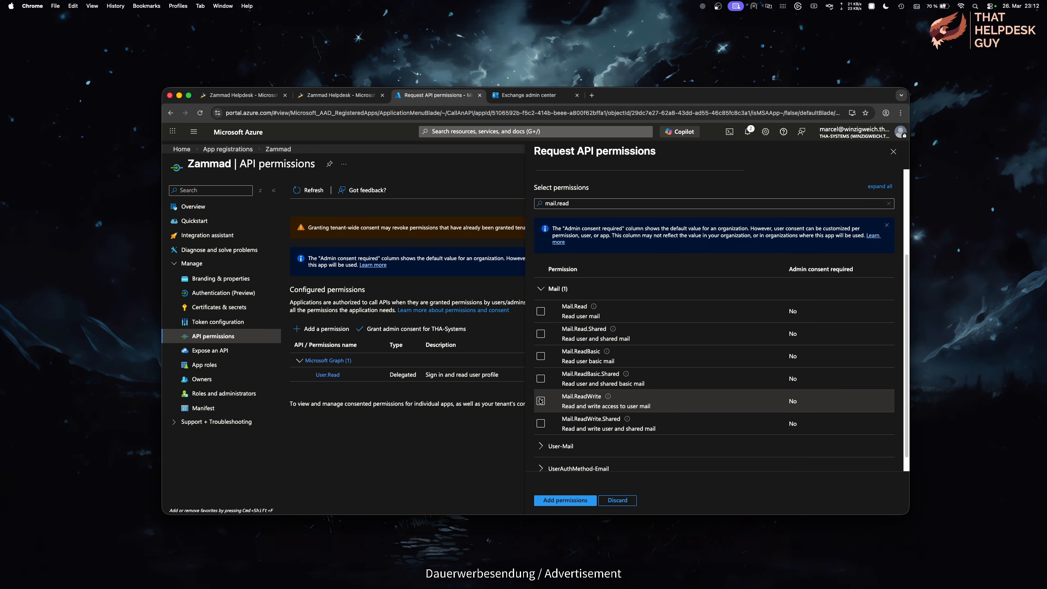
pyautogui.click(540, 400)
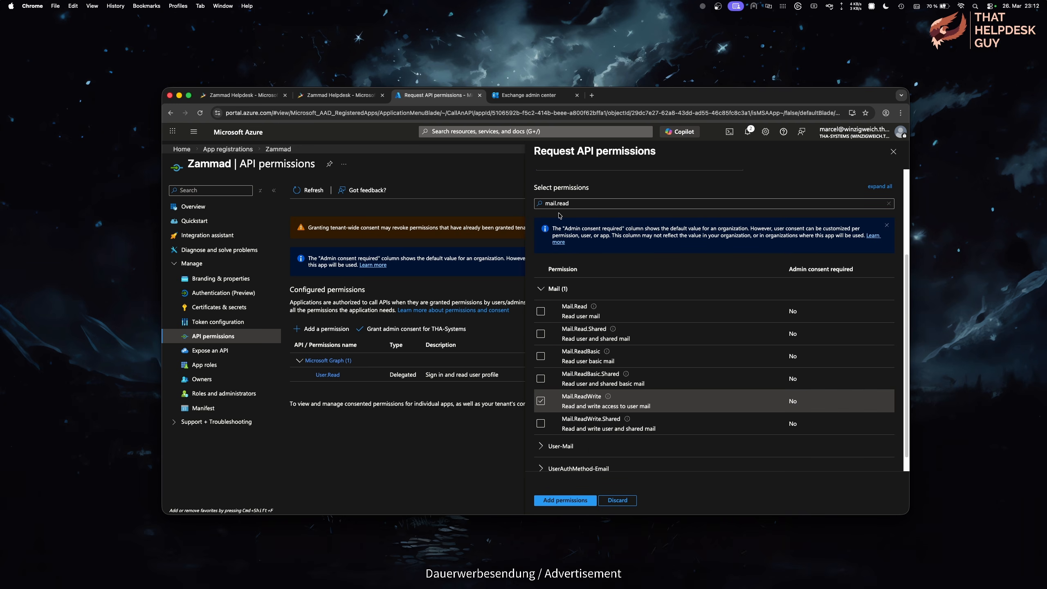
pyautogui.click(562, 203)
pyautogui.press('BackSpace')
pyautogui.press('BackSpace')
pyautogui.press('BackSpace')
pyautogui.press('BackSpace')
pyautogui.scroll(-3, 561, 383)
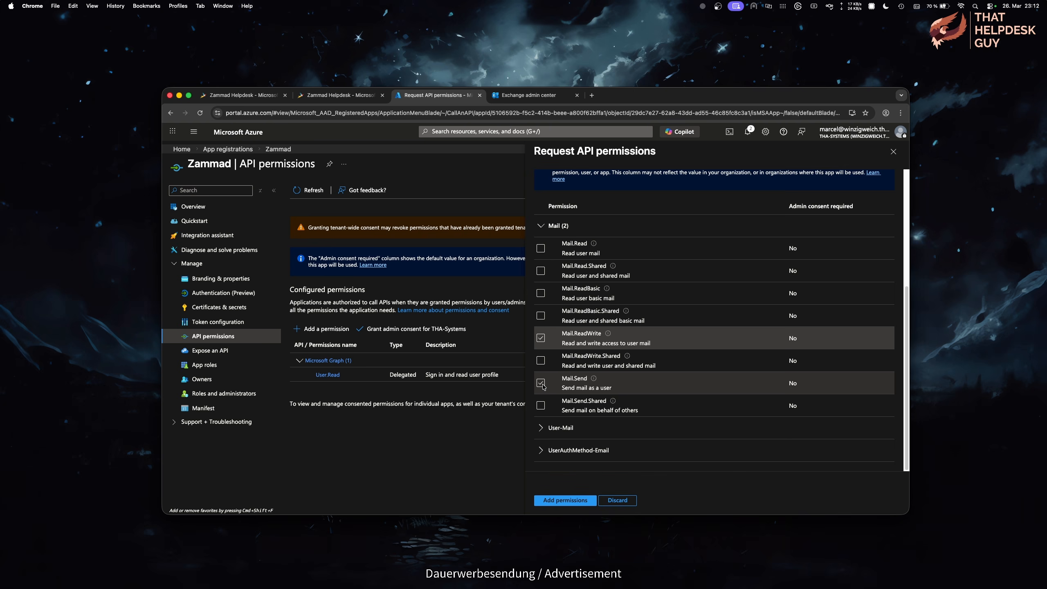
pyautogui.click(541, 360)
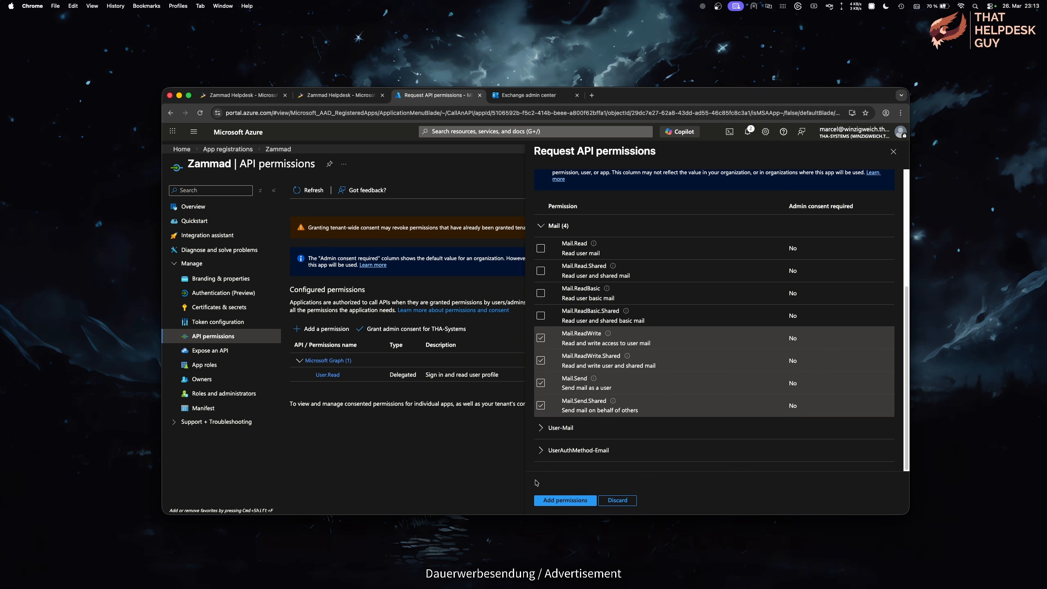
# Step: Add the eleven chosen permissions, then open Zammad's enterprise application from the Overview
pyautogui.click(592, 500)
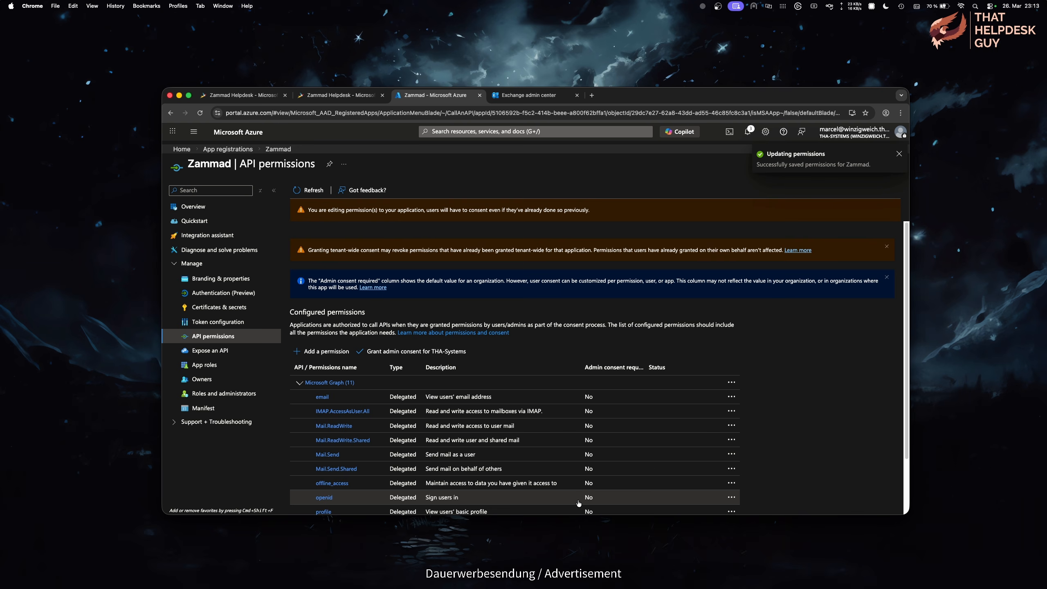
pyautogui.scroll(-3, 578, 502)
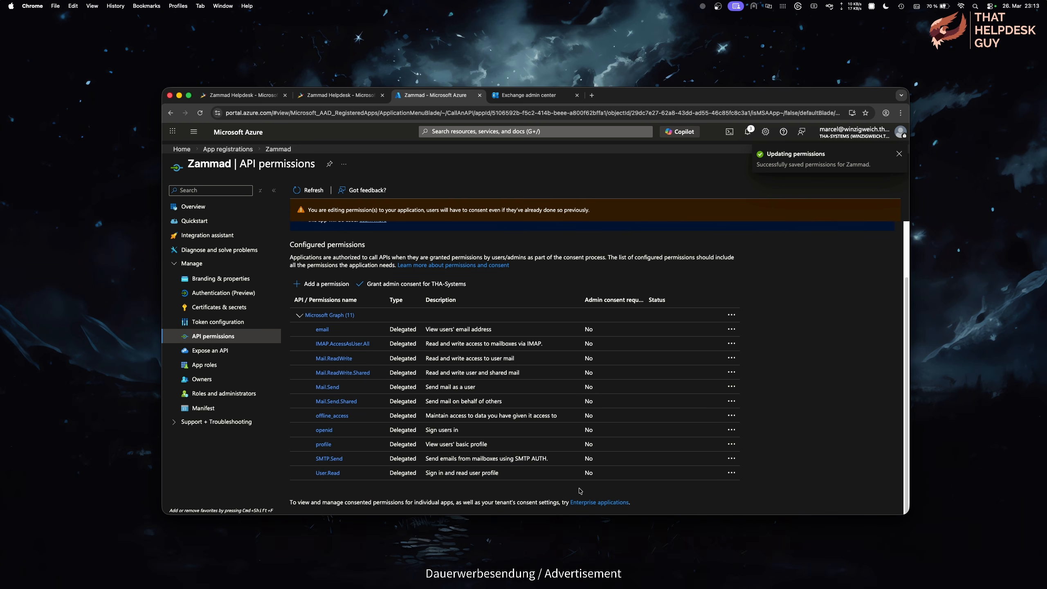
pyautogui.scroll(3, 378, 246)
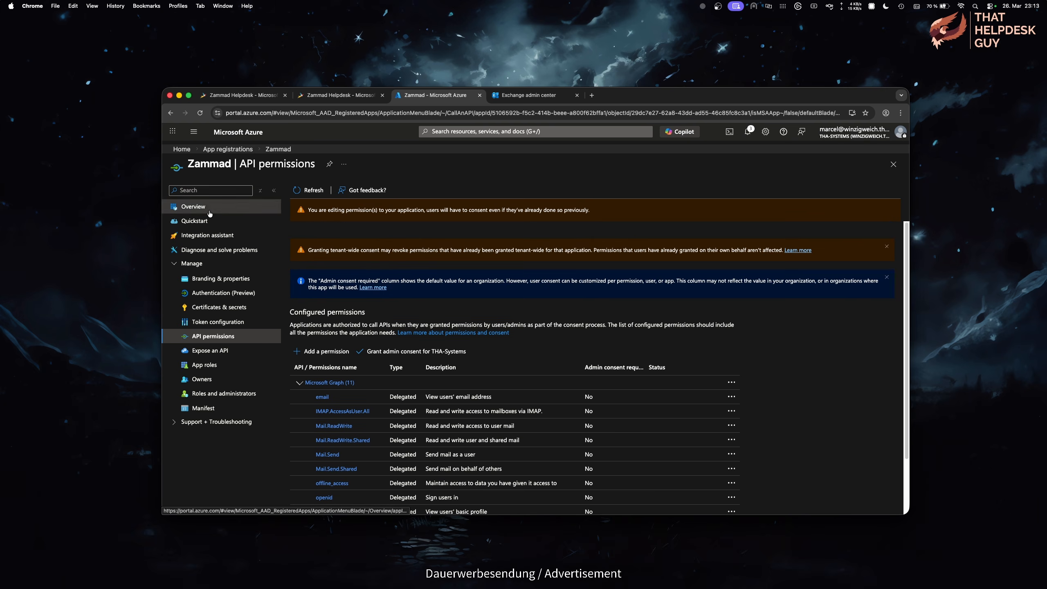
pyautogui.click(209, 213)
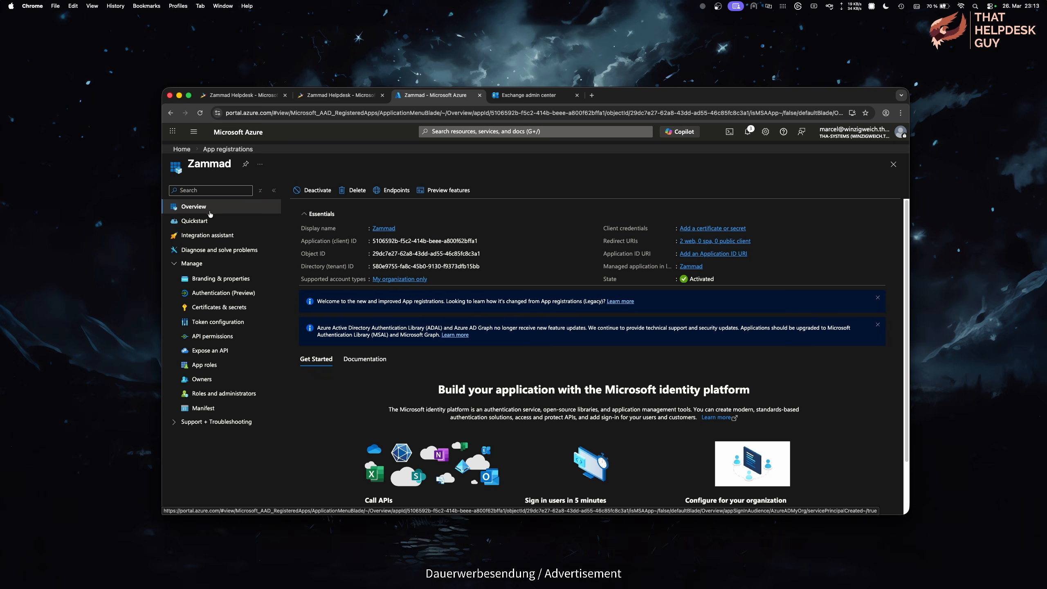
pyautogui.click(690, 268)
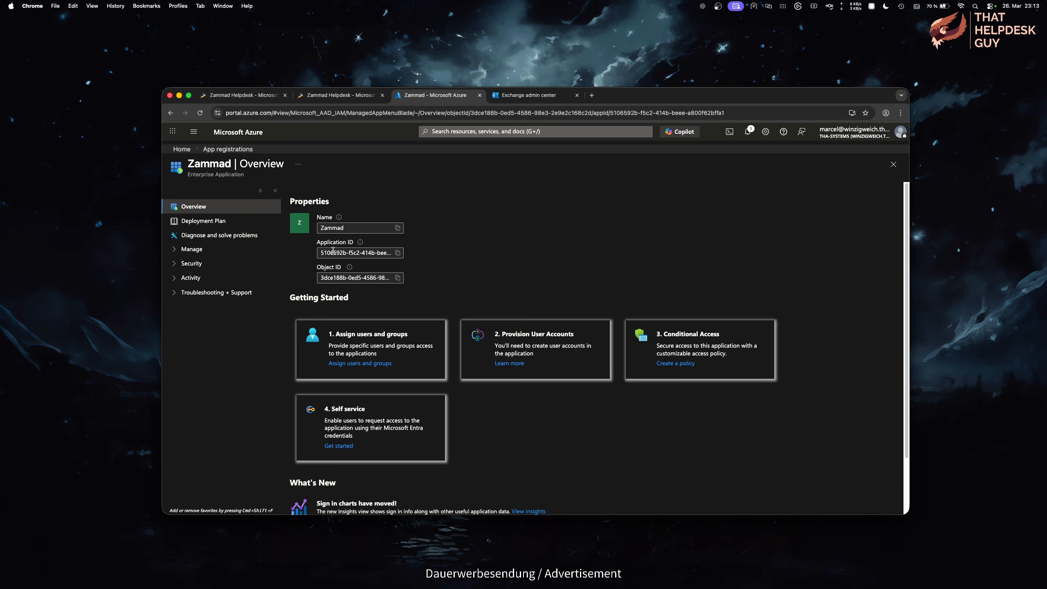
# Step: Require user assignment in the Zammad enterprise app's properties and save
pyautogui.click(196, 250)
pyautogui.click(234, 267)
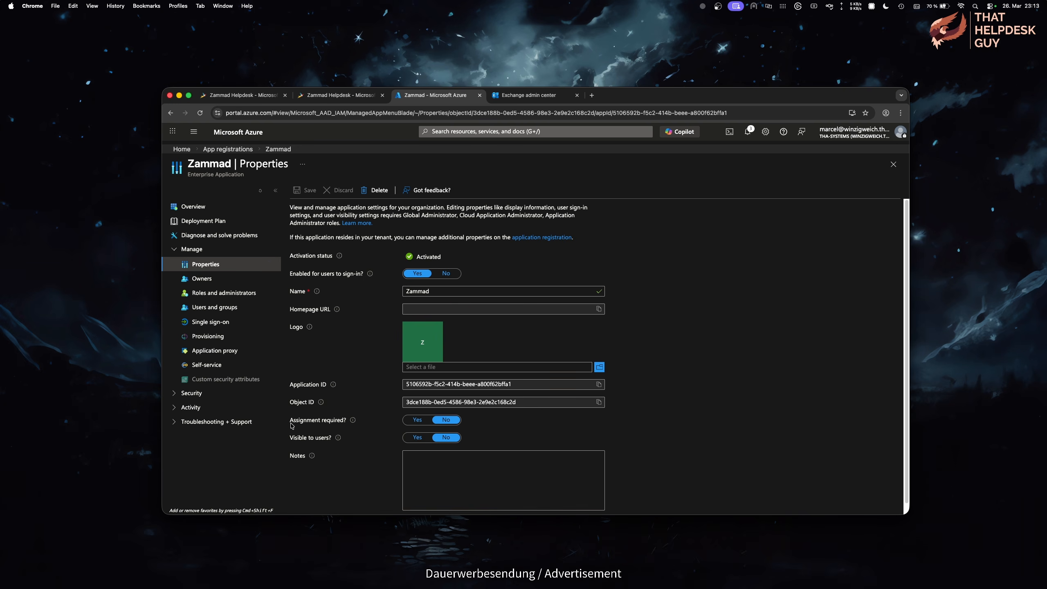
pyautogui.click(417, 420)
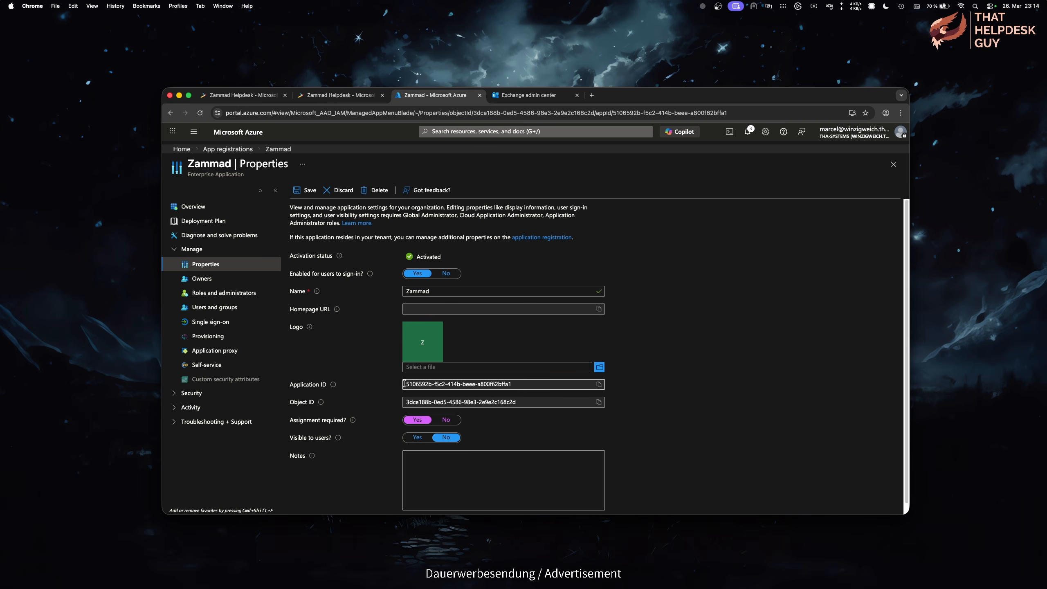
pyautogui.click(309, 191)
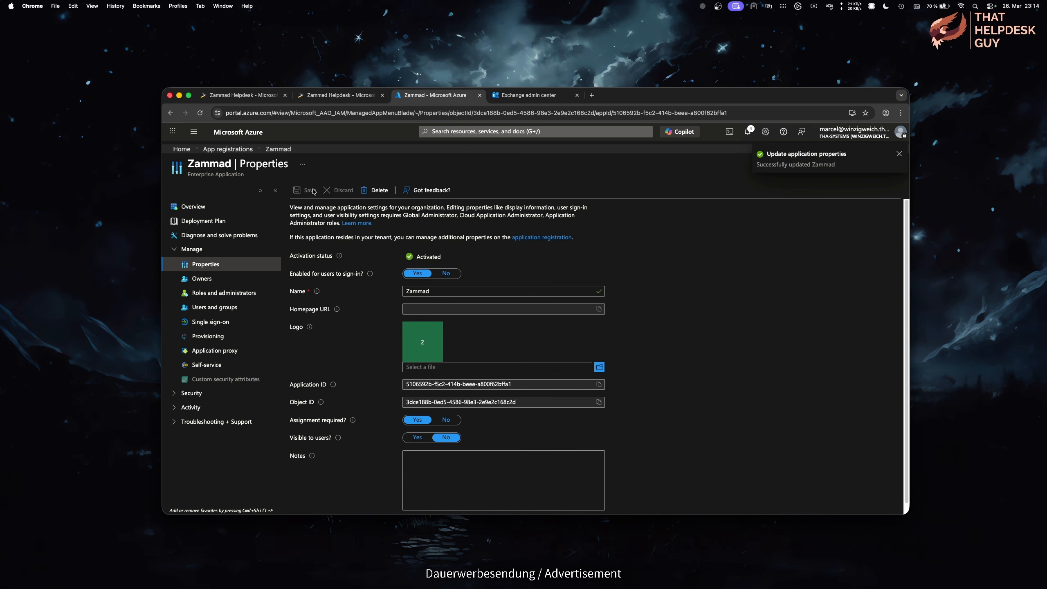
# Step: Assign two selected users to the Zammad enterprise application
pyautogui.click(243, 308)
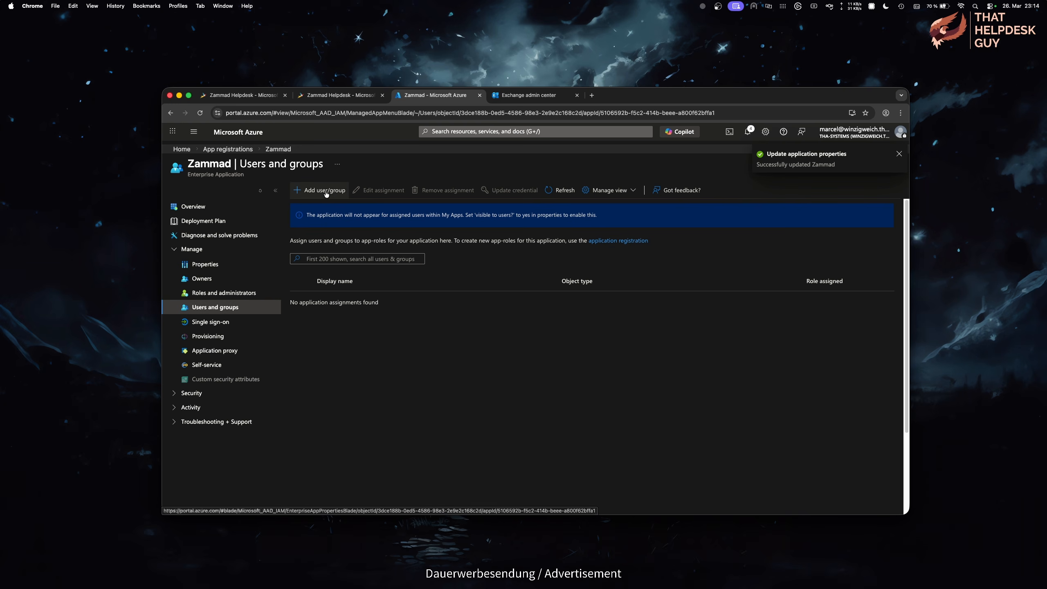
pyautogui.click(326, 192)
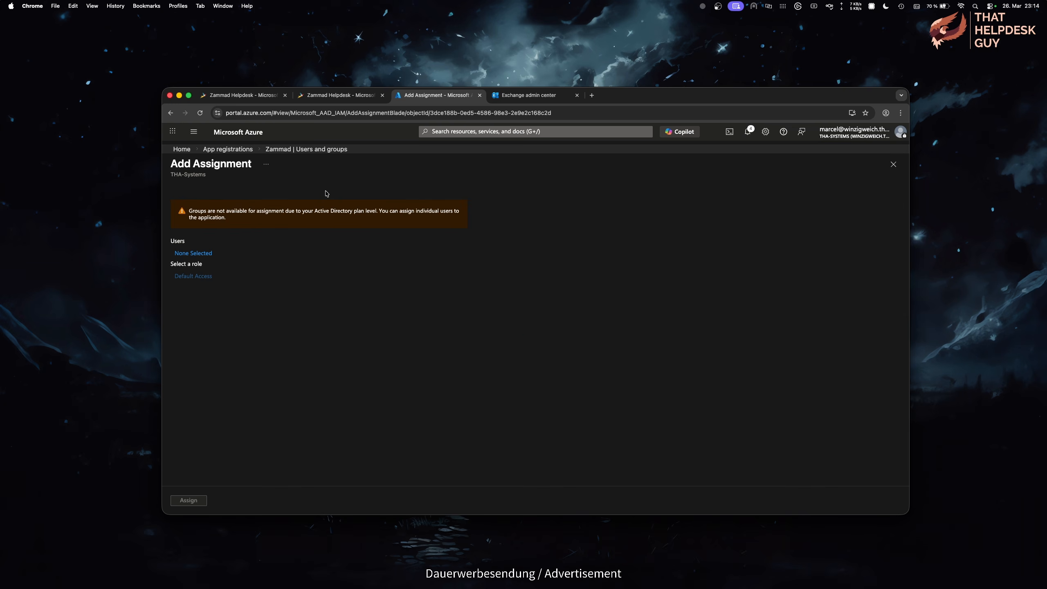
pyautogui.click(202, 252)
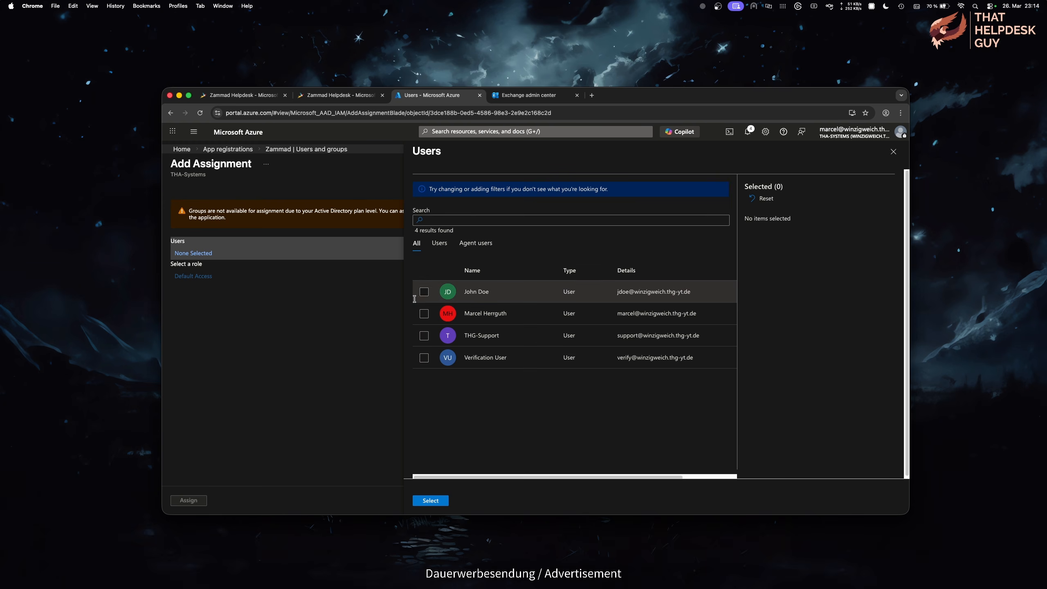
pyautogui.click(424, 292)
pyautogui.click(425, 314)
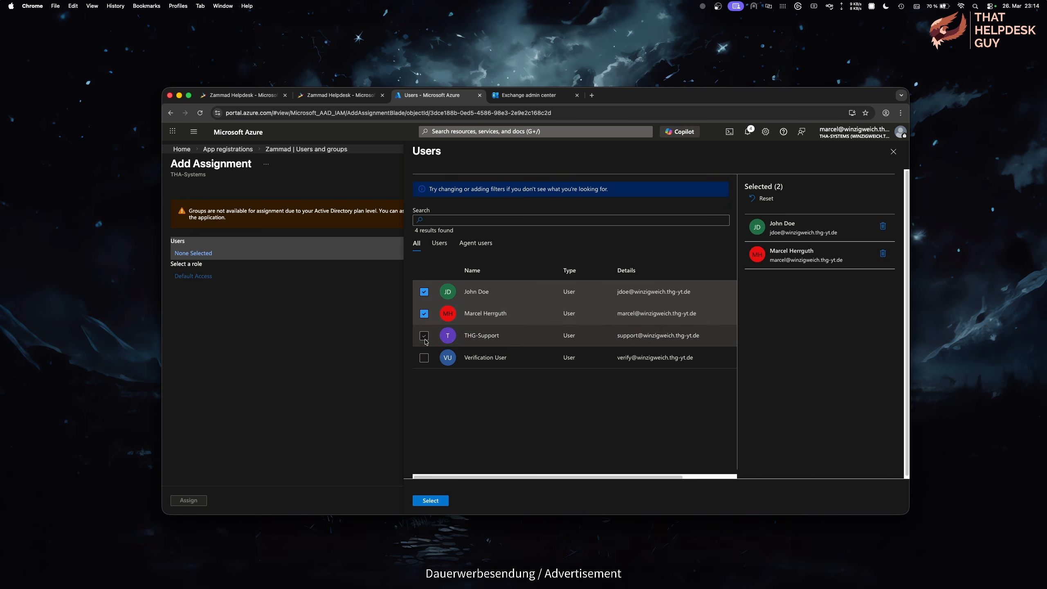
pyautogui.click(431, 500)
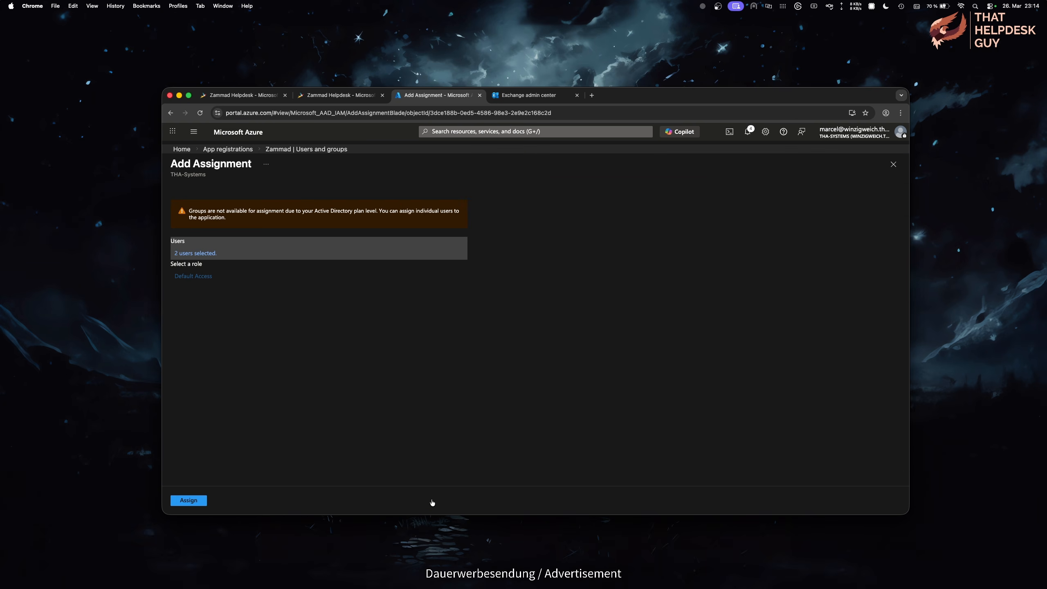
pyautogui.click(201, 503)
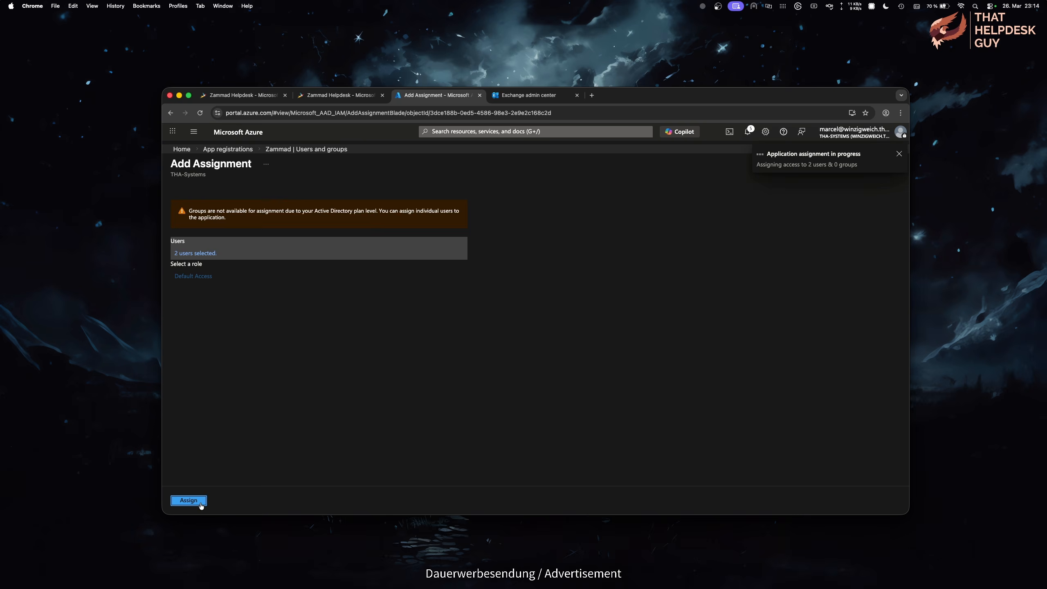
pyautogui.click(242, 155)
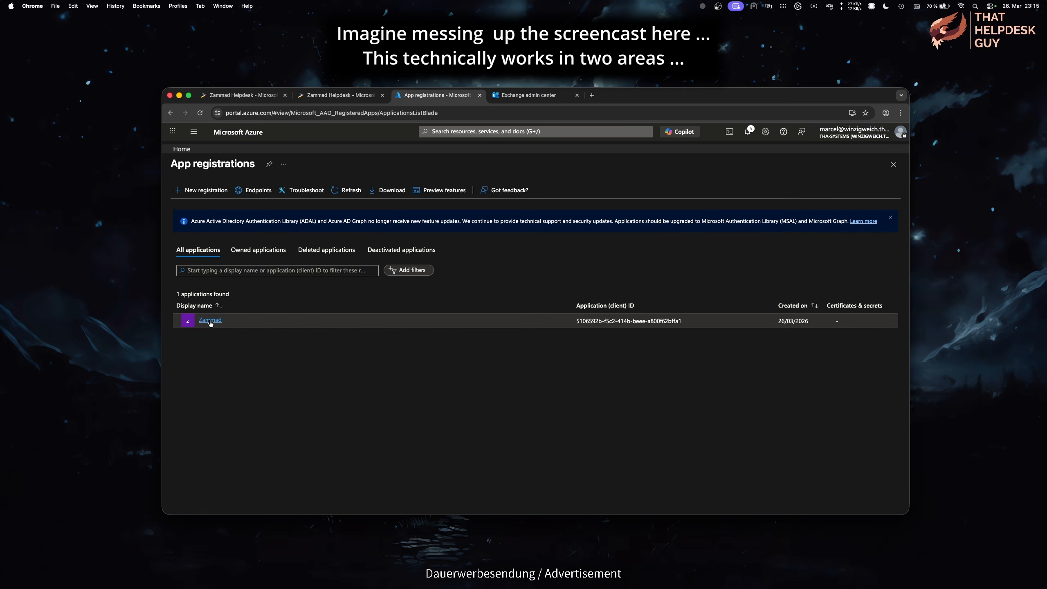
# Step: Grant admin consent for THA-Systems on the Zammad app's API permissions and confirm
pyautogui.click(208, 321)
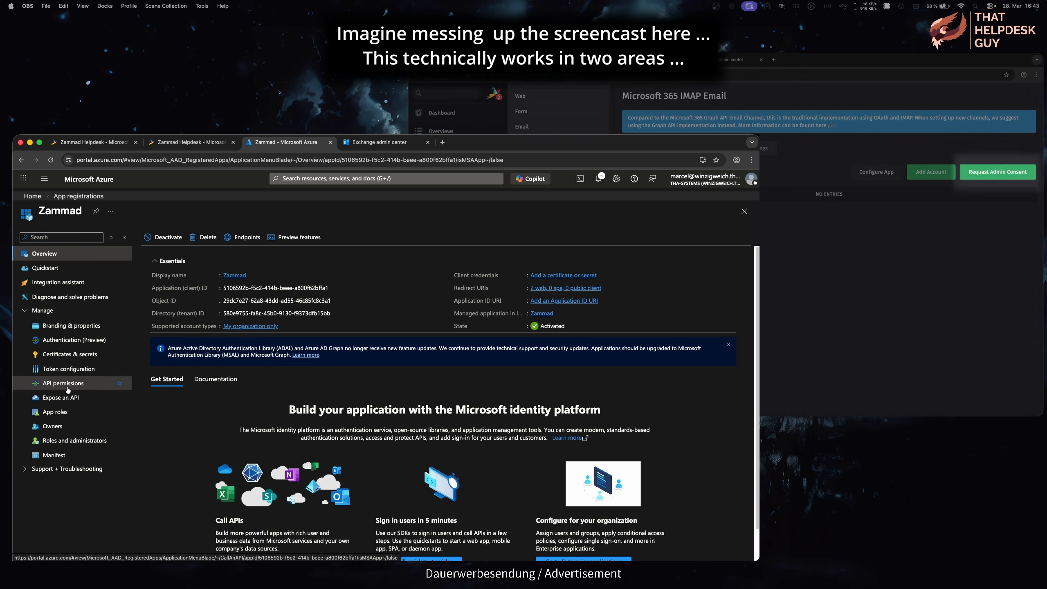
pyautogui.click(68, 387)
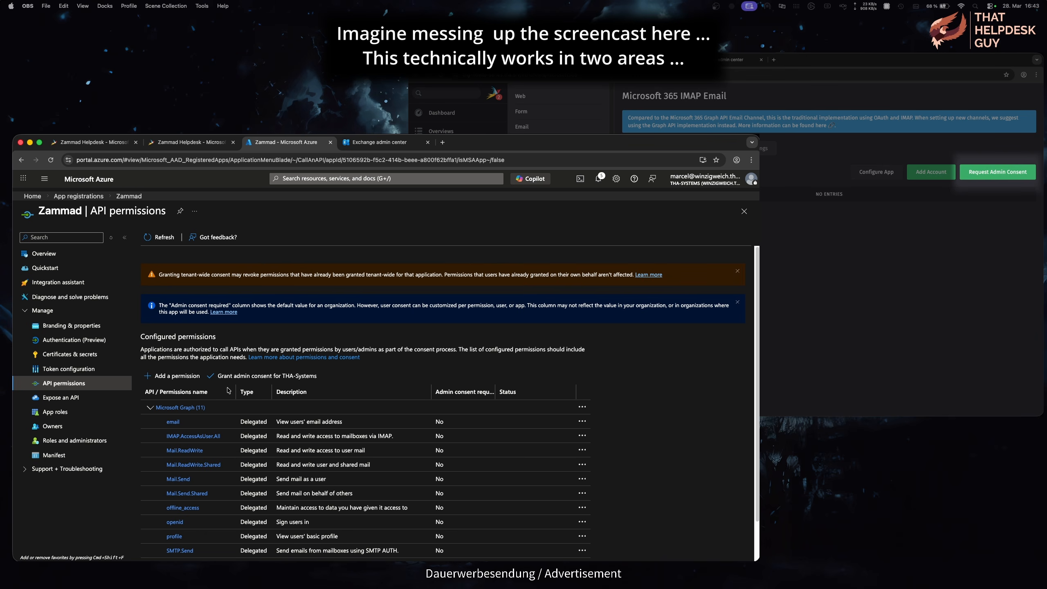
pyautogui.click(309, 377)
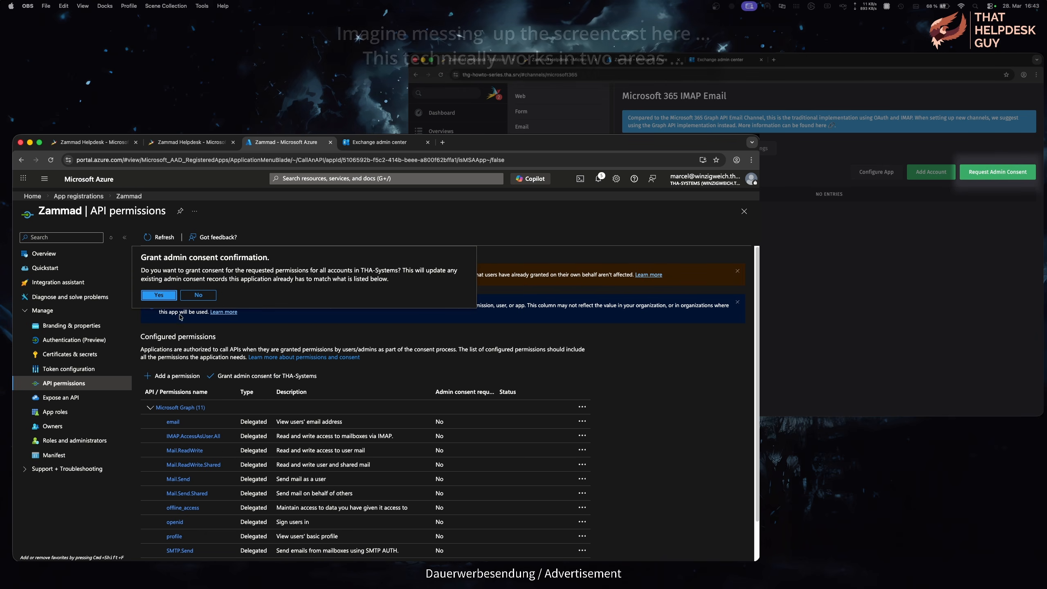
pyautogui.click(159, 295)
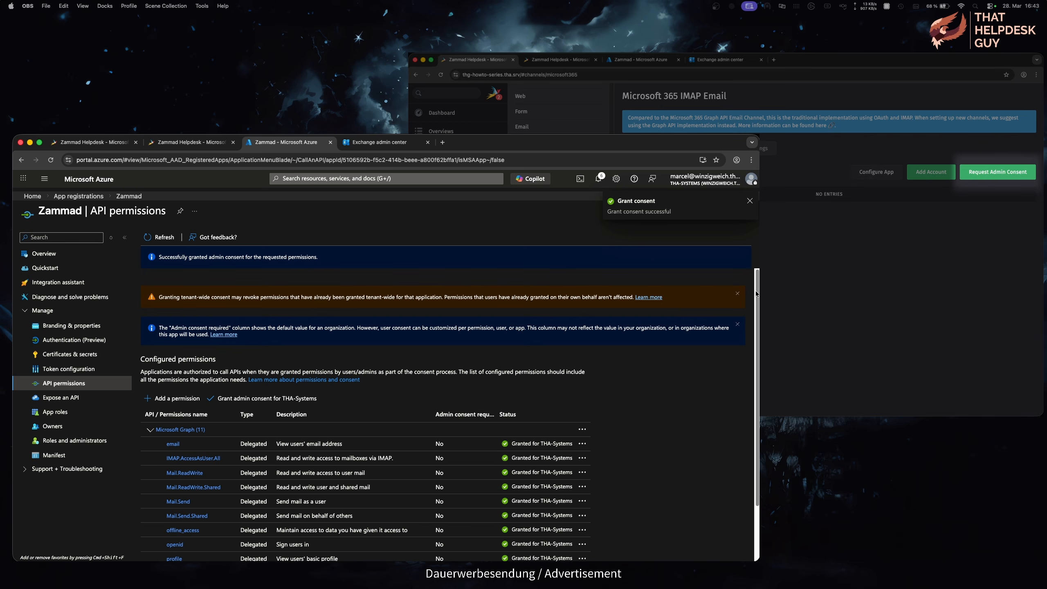
pyautogui.scroll(-3, 757, 338)
pyautogui.scroll(-1, 757, 339)
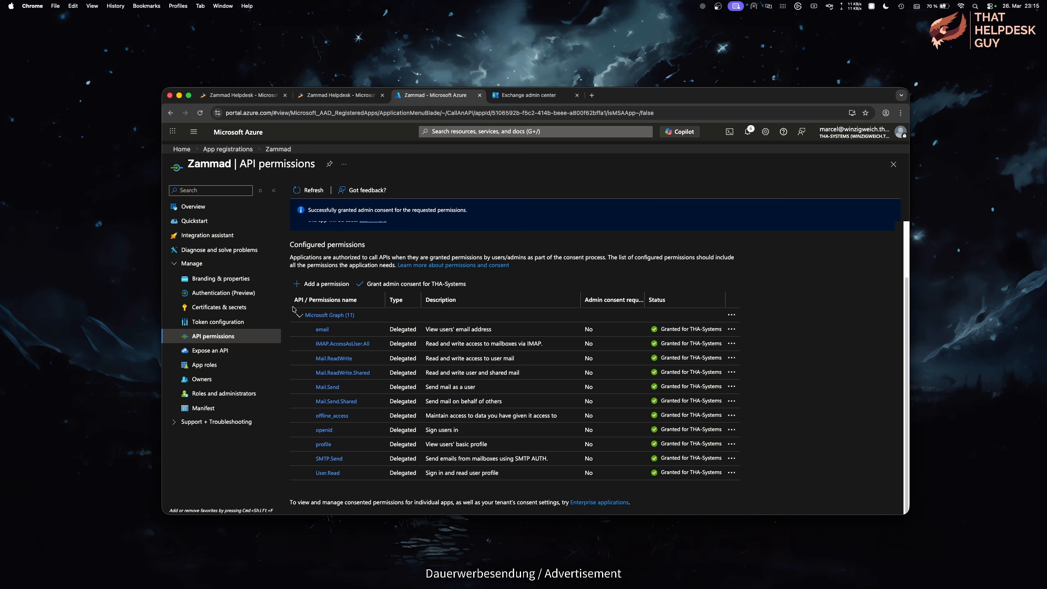
# Step: Add a client secret named 'ZammadMailing' to the Zammad app, expiring after 730 days
pyautogui.click(235, 308)
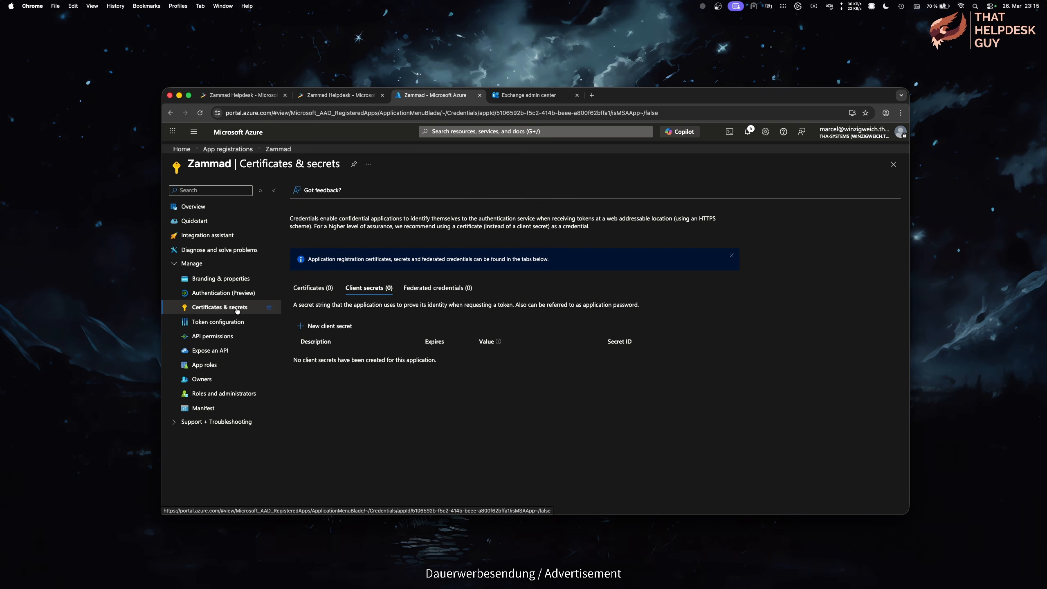
pyautogui.click(337, 326)
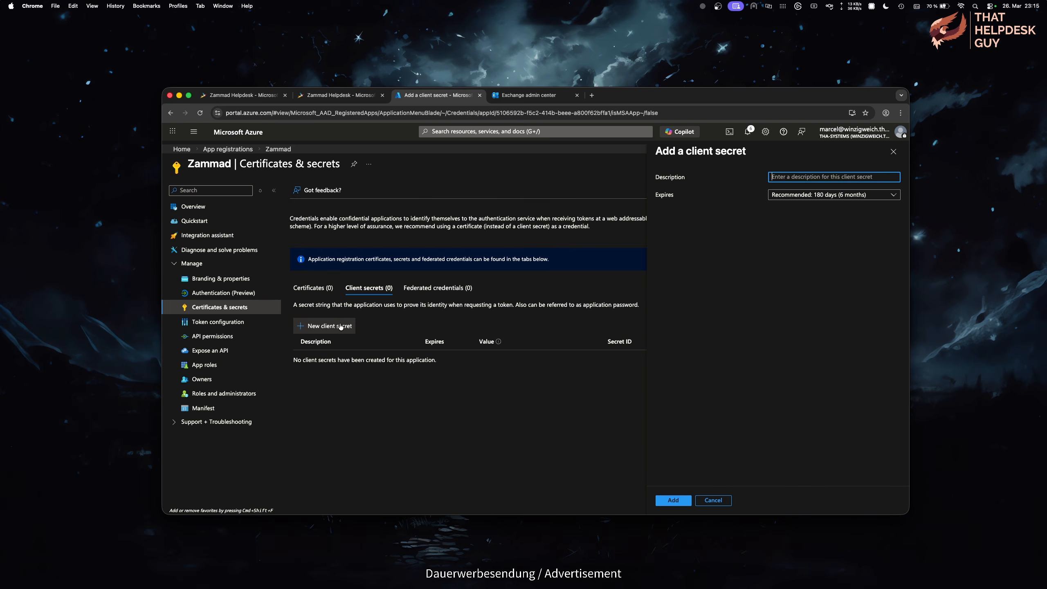
pyautogui.write('ZammadMailing')
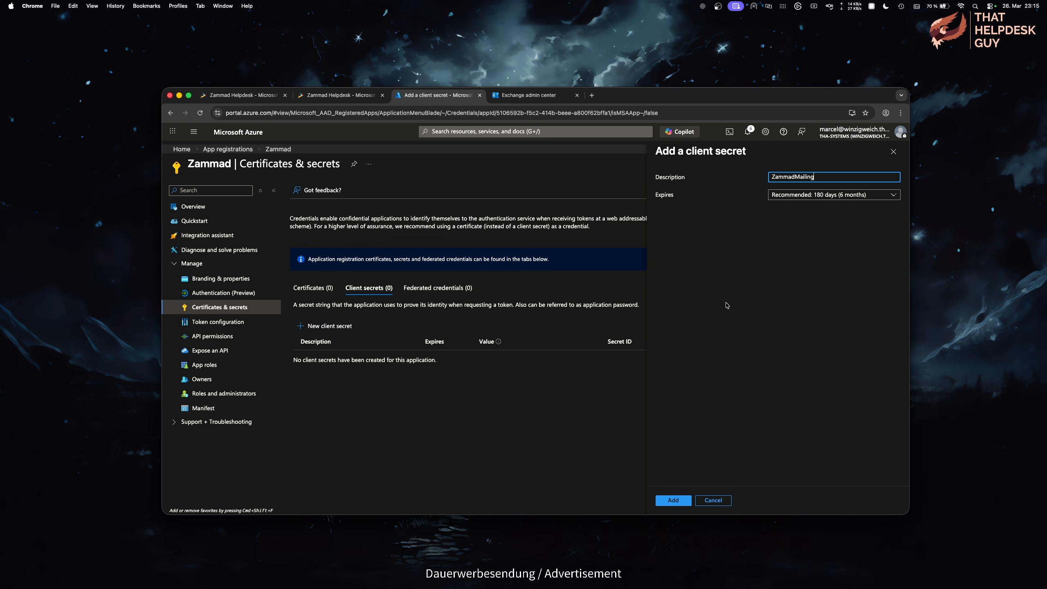
pyautogui.click(887, 195)
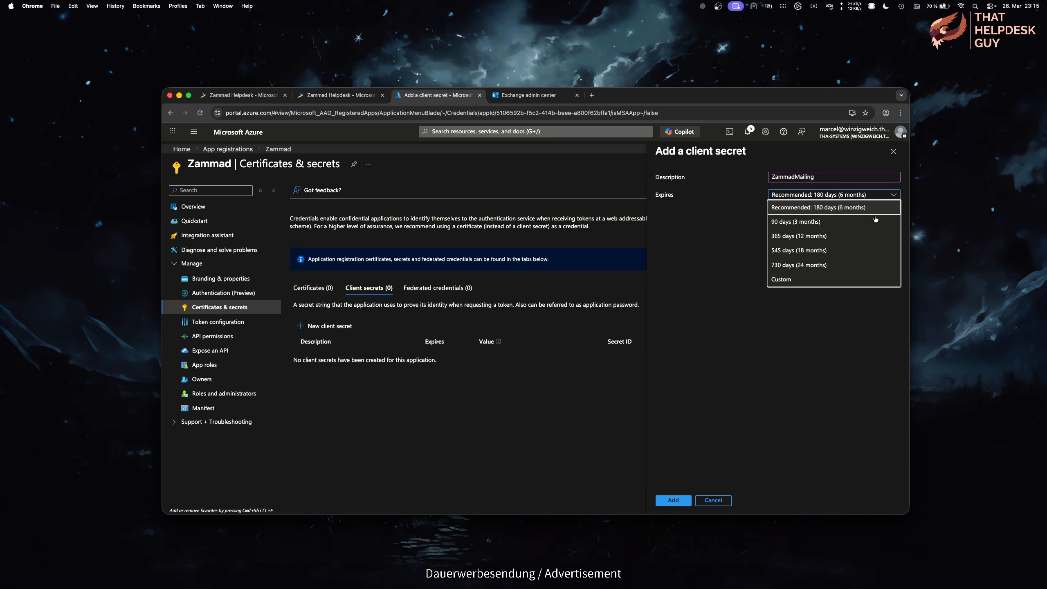
pyautogui.click(852, 264)
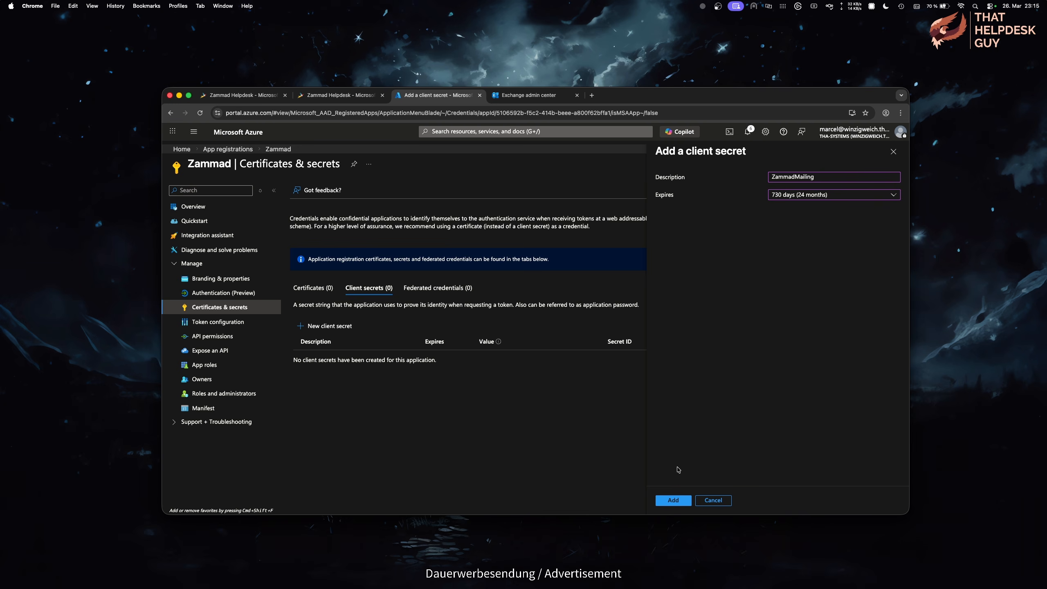
pyautogui.click(676, 500)
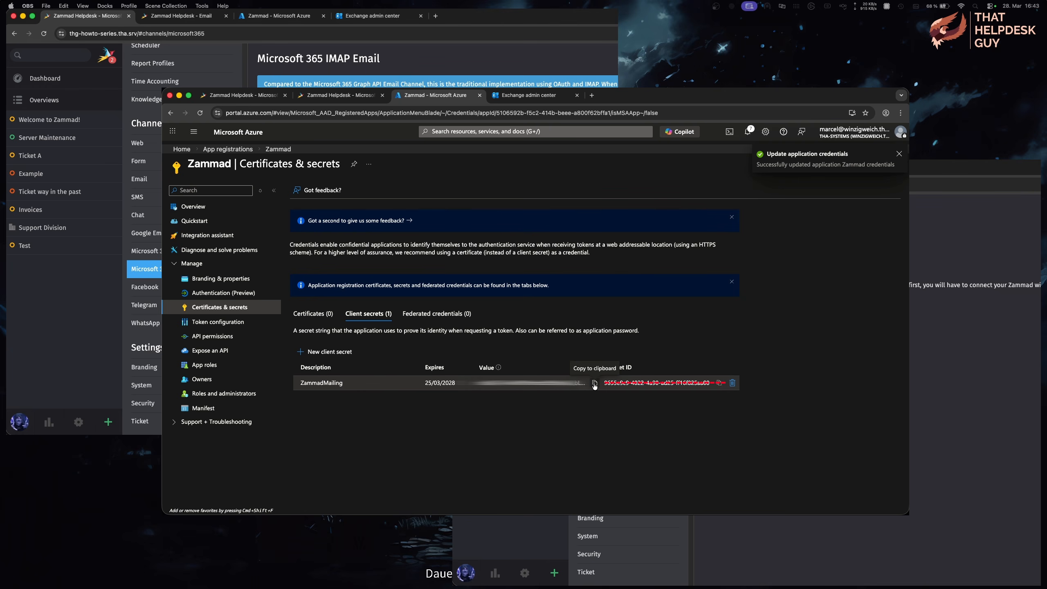
# Step: Copy the new secret's value into Zammad's Client Secret field
pyautogui.click(594, 384)
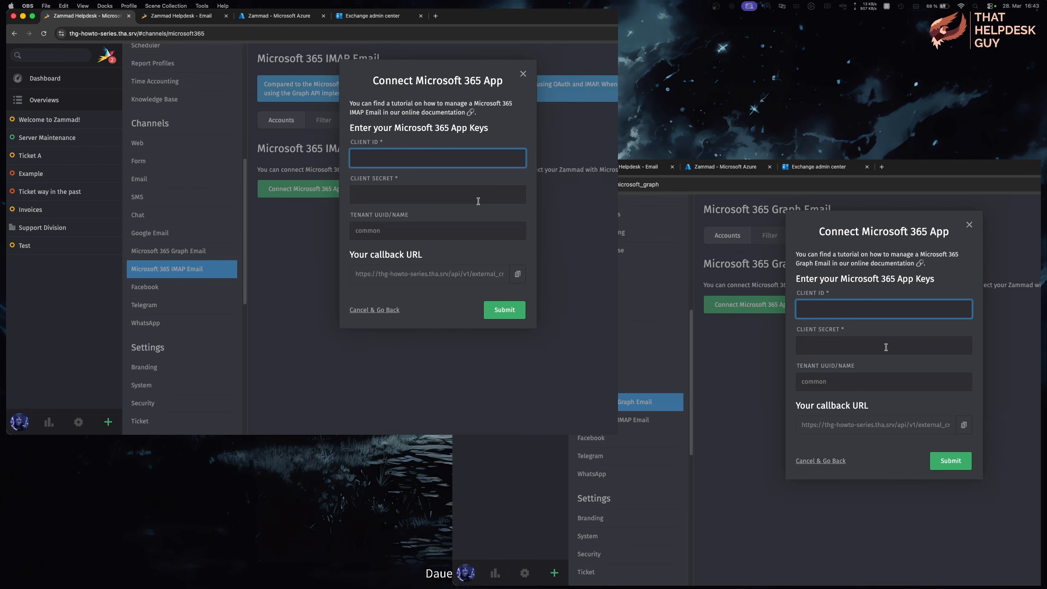
pyautogui.click(478, 197)
pyautogui.press('super+v')
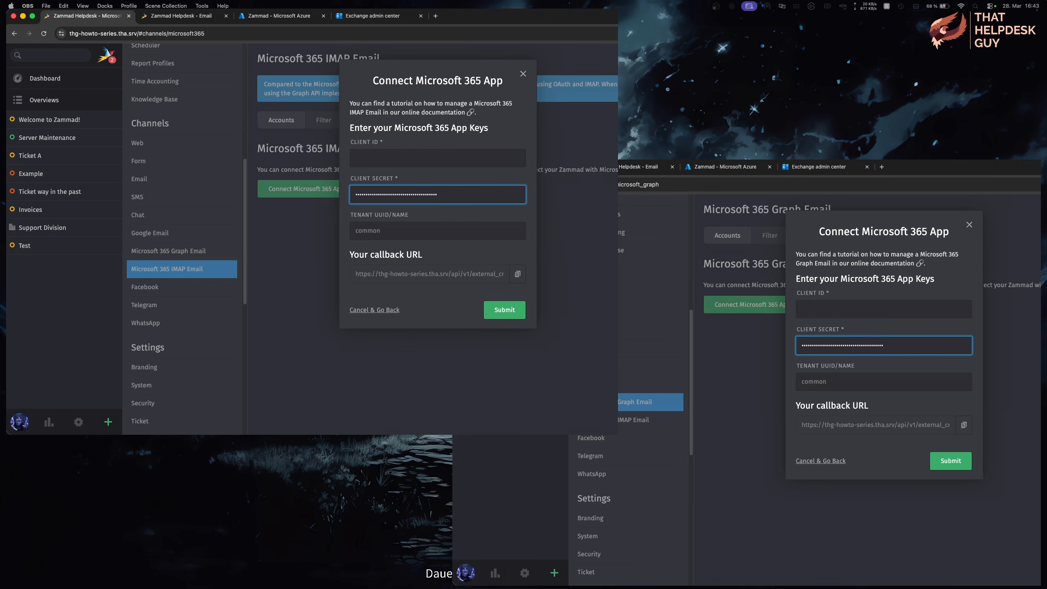
# Step: Copy the app's Application (client) ID from its Azure overview into Zammad's Client ID field
pyautogui.press('super+Tab')
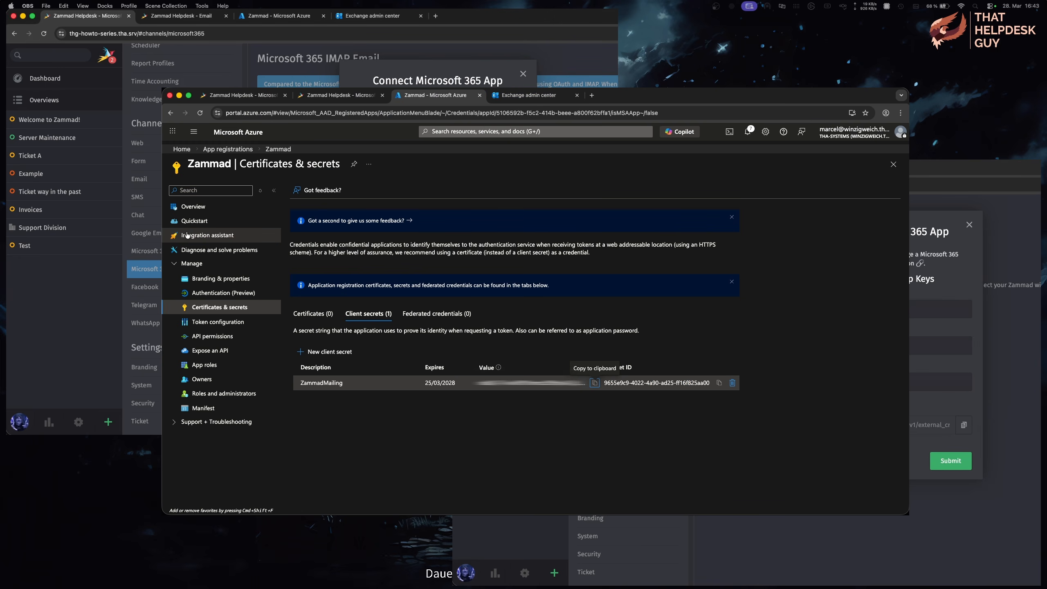
pyautogui.click(193, 206)
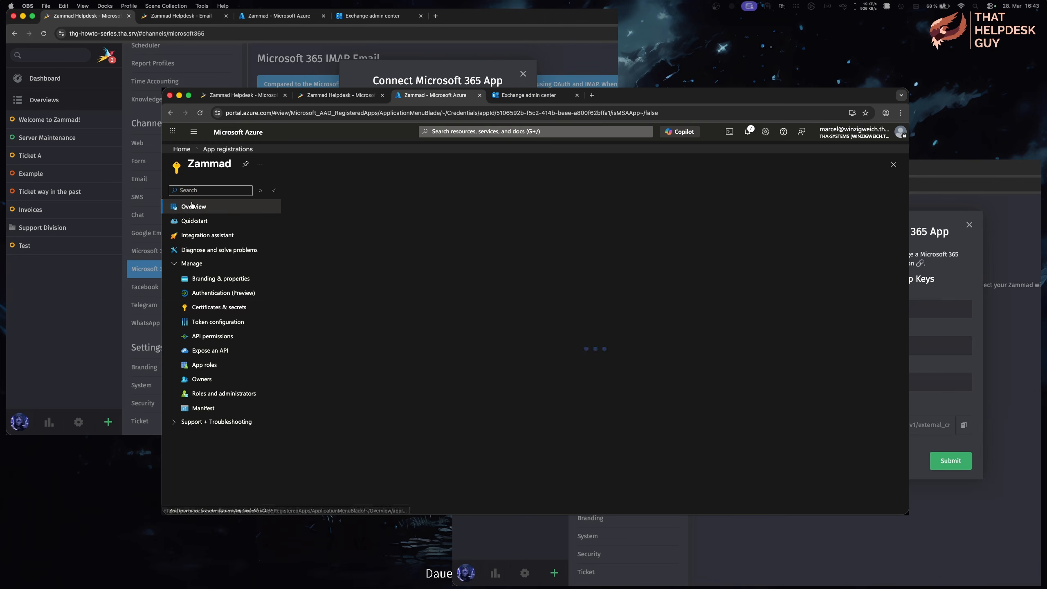
pyautogui.click(484, 241)
pyautogui.press('super+Tab')
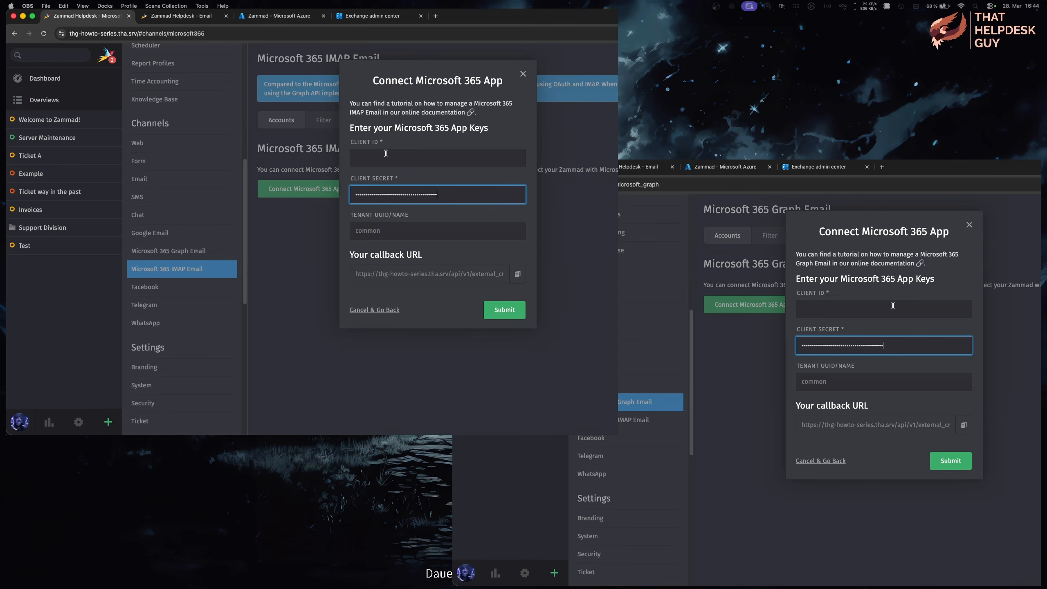
pyautogui.click(386, 157)
pyautogui.press('super+v')
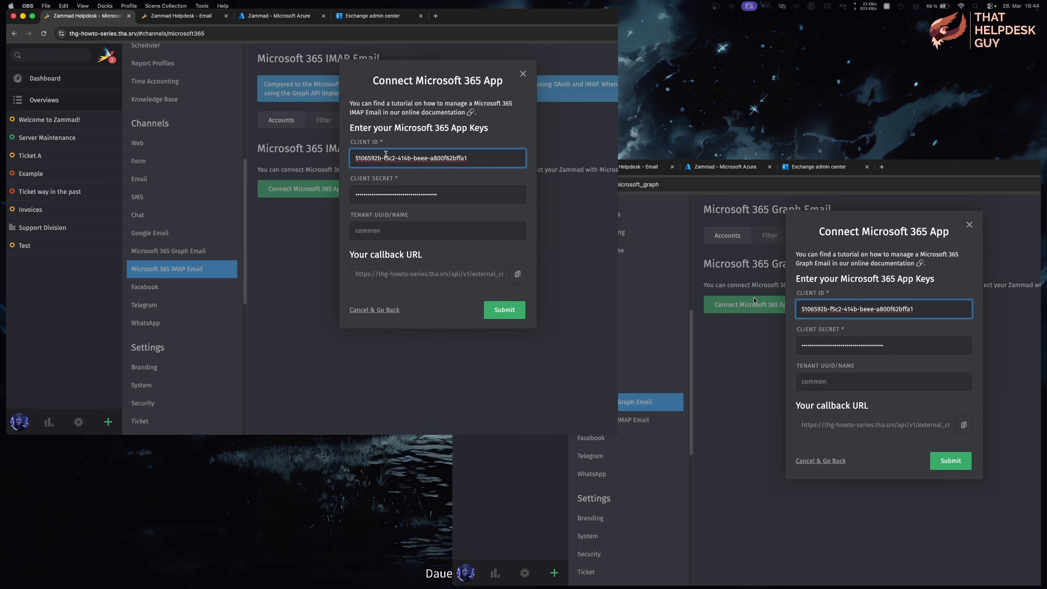
# Step: Copy the Directory (tenant) ID into Zammad's Tenant UUID/Name field
pyautogui.press('super+Tab')
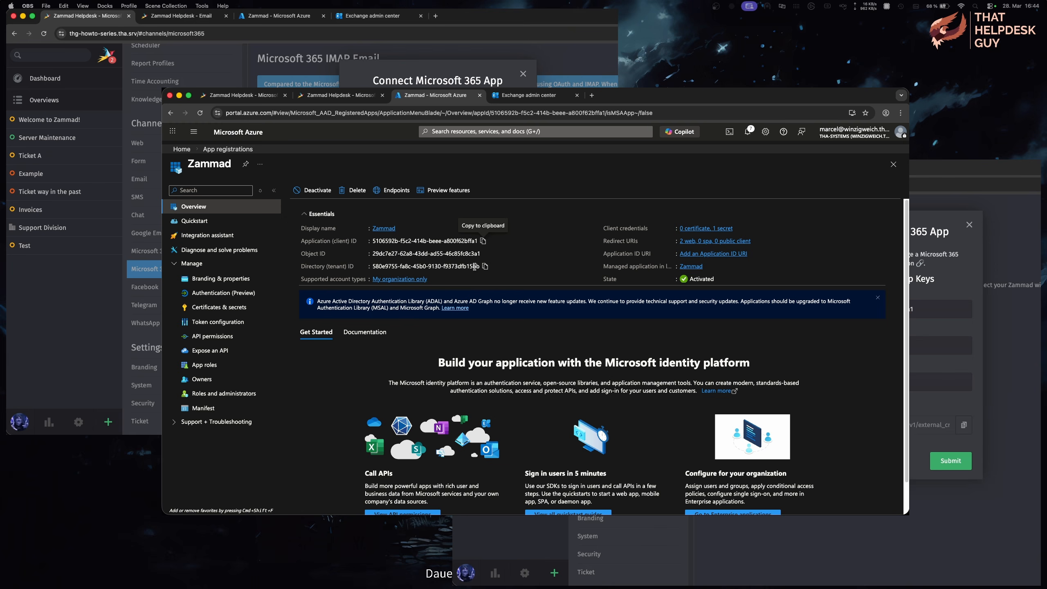
pyautogui.click(485, 266)
pyautogui.press('super+Tab')
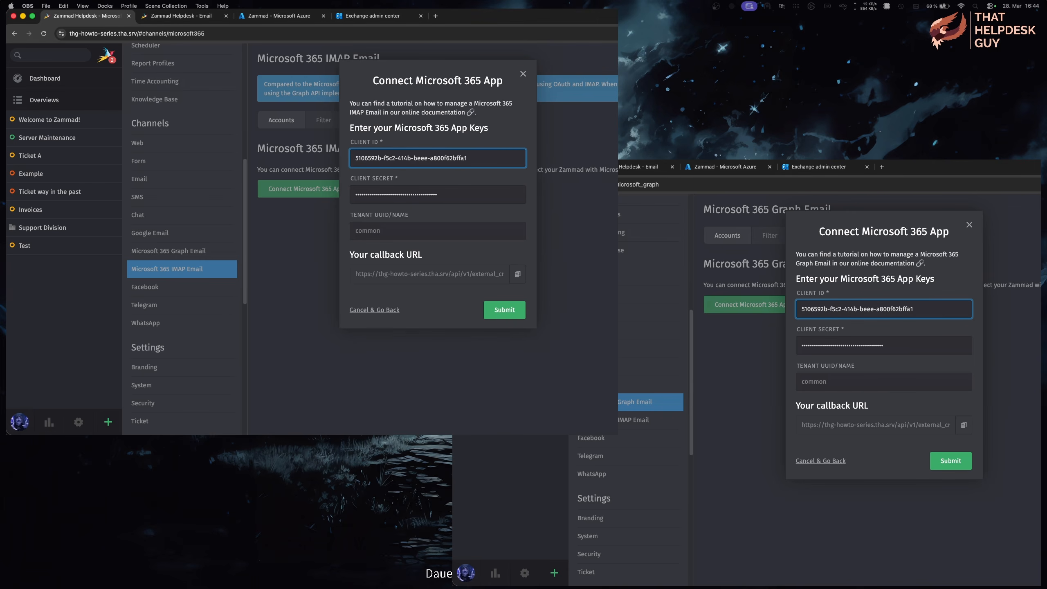
pyautogui.click(402, 232)
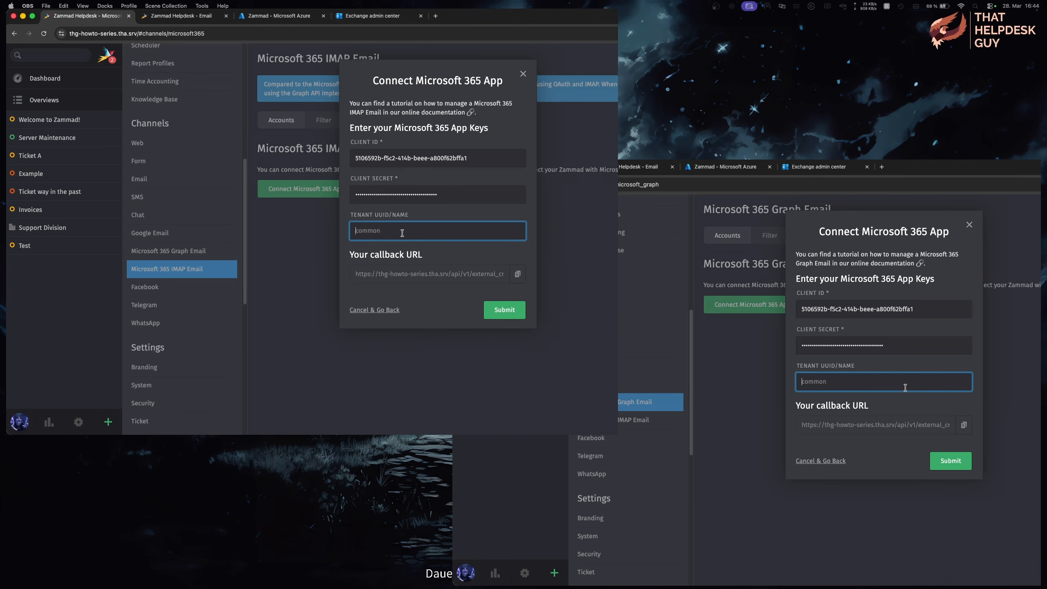
pyautogui.press('super+v')
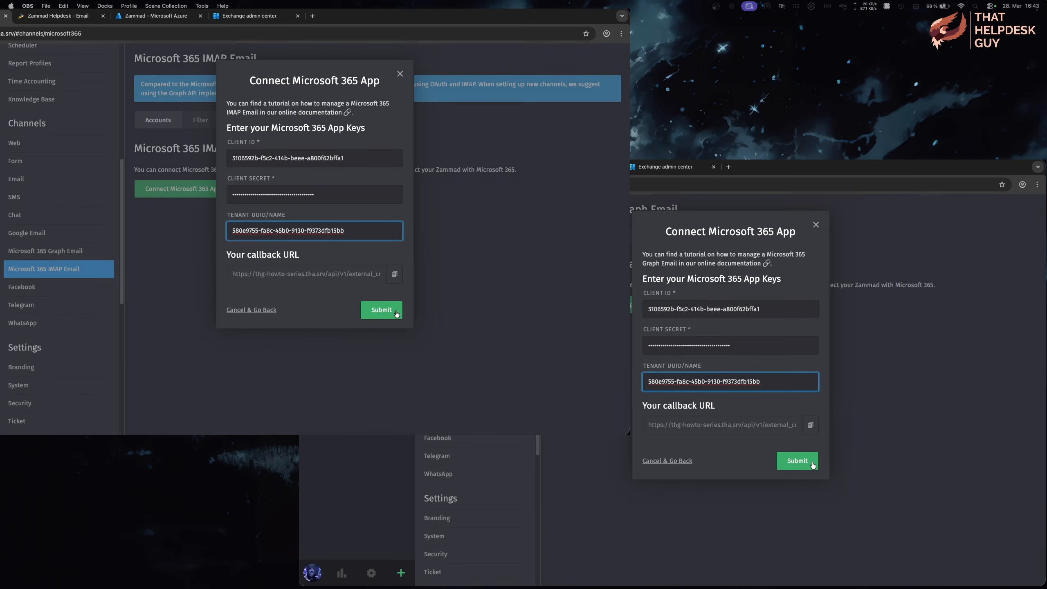
# Step: Submit the Microsoft 365 app keys, then add an IMAP account by signing in with the Microsoft account's e-mail and password
pyautogui.click(395, 314)
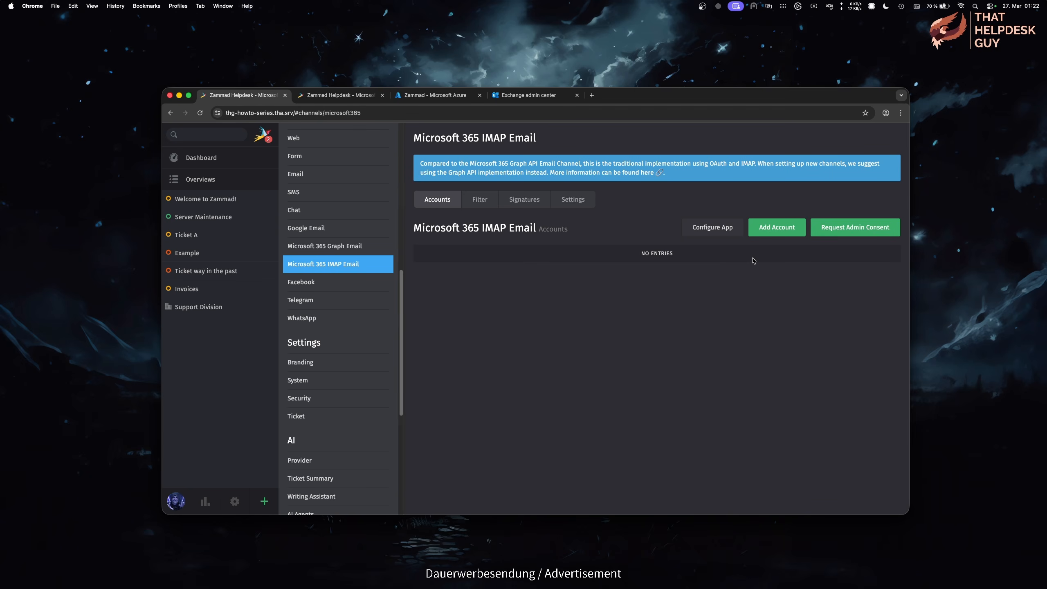
pyautogui.click(800, 231)
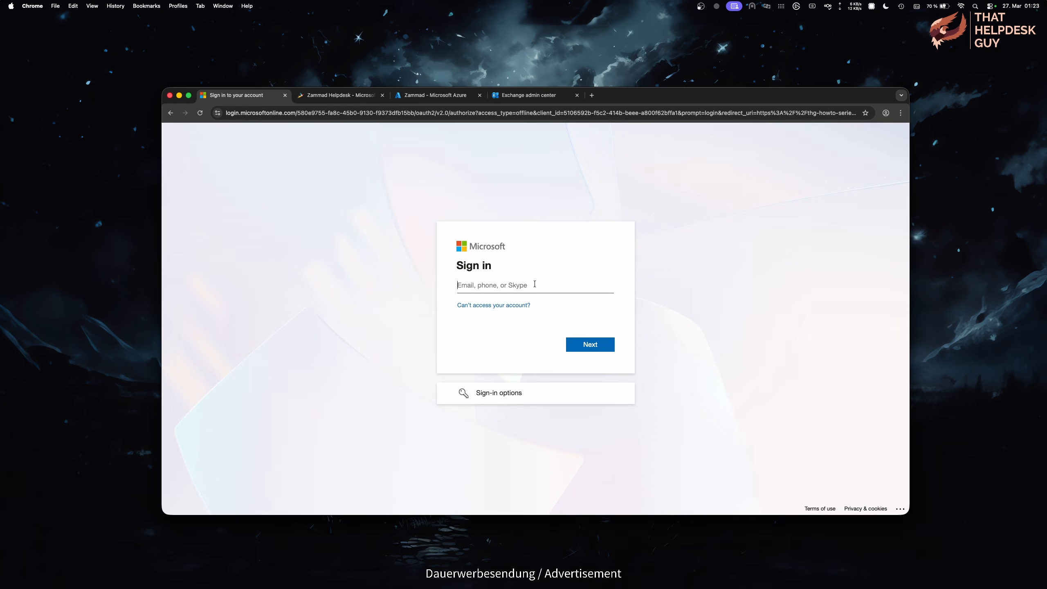
pyautogui.press('super+v')
pyautogui.click(604, 348)
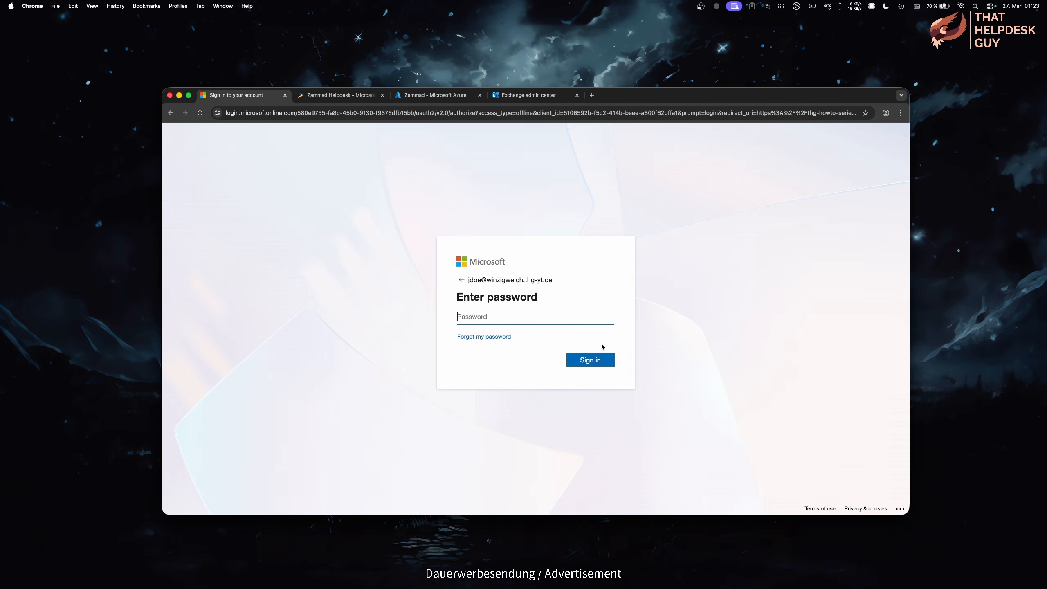
pyautogui.press('super+v')
pyautogui.click(605, 361)
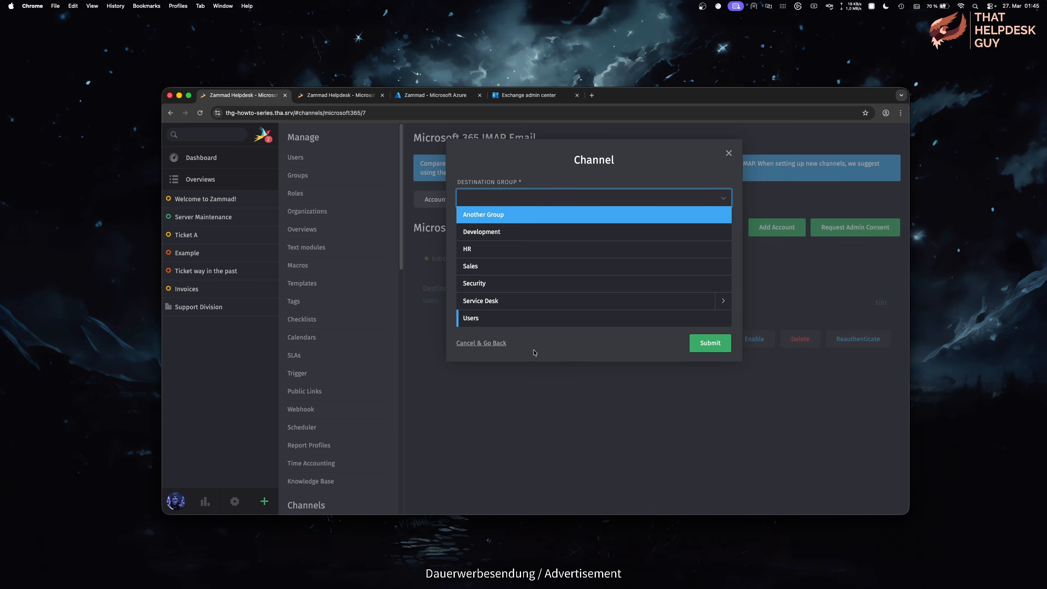
# Step: Route the IMAP channel's mail to the Security group with Keep Messages on Server set to yes
pyautogui.click(506, 289)
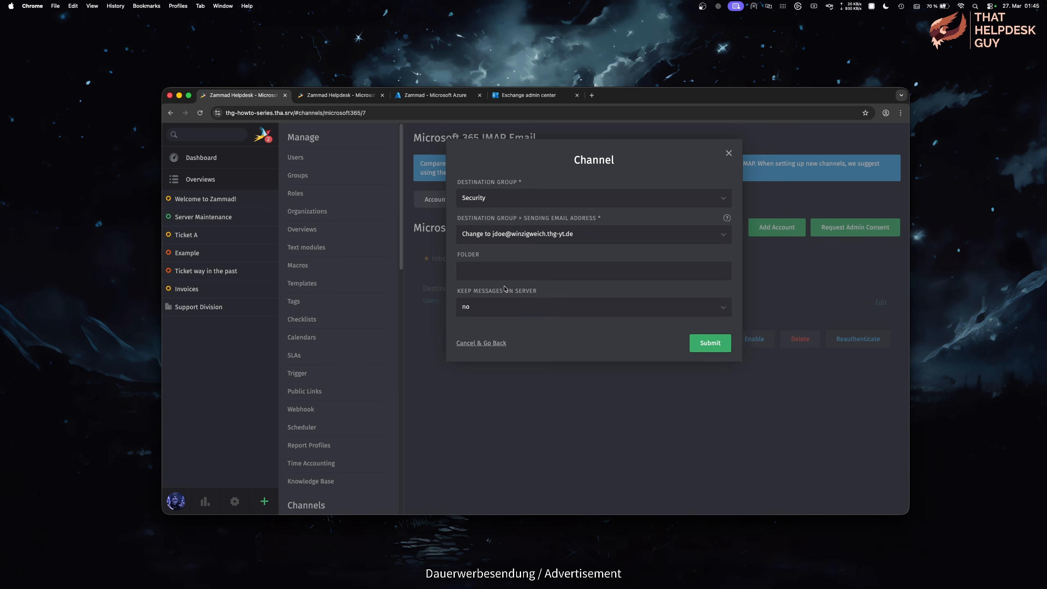
pyautogui.click(593, 313)
pyautogui.click(613, 312)
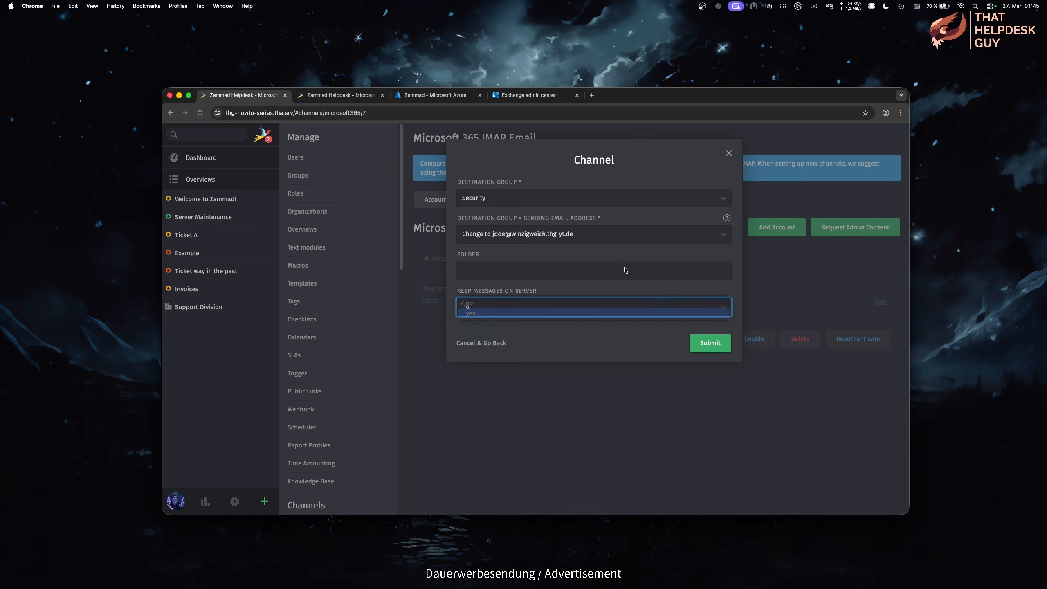
pyautogui.click(626, 242)
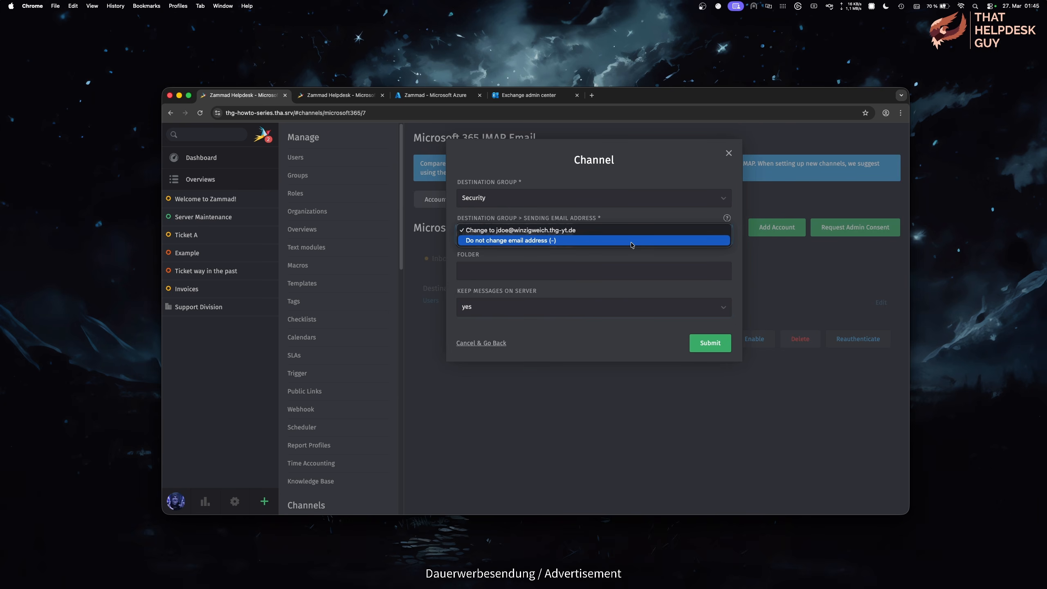
pyautogui.click(631, 234)
pyautogui.click(622, 274)
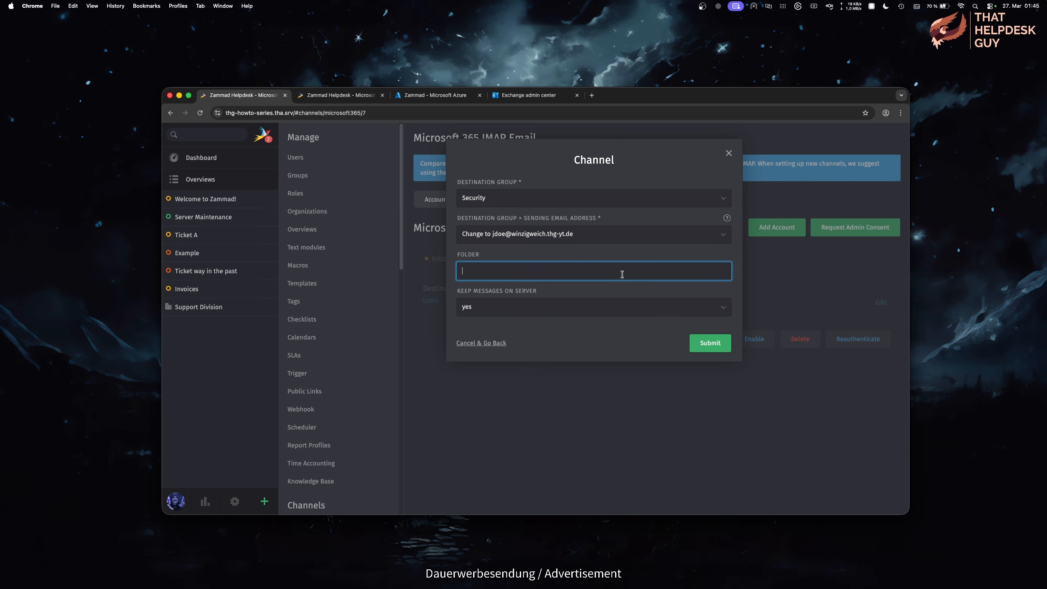
pyautogui.click(685, 310)
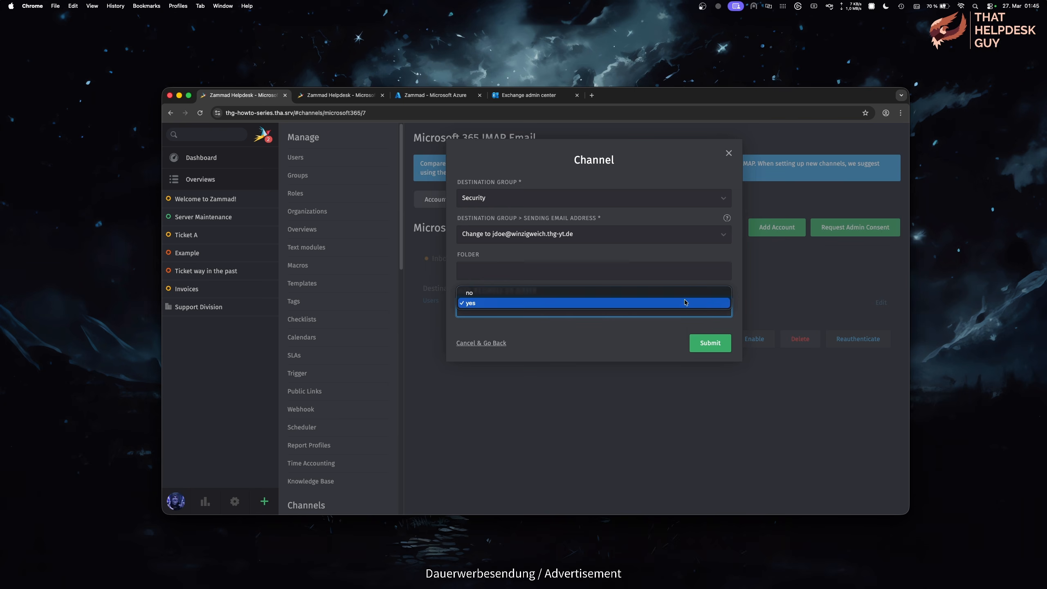
pyautogui.press('Escape')
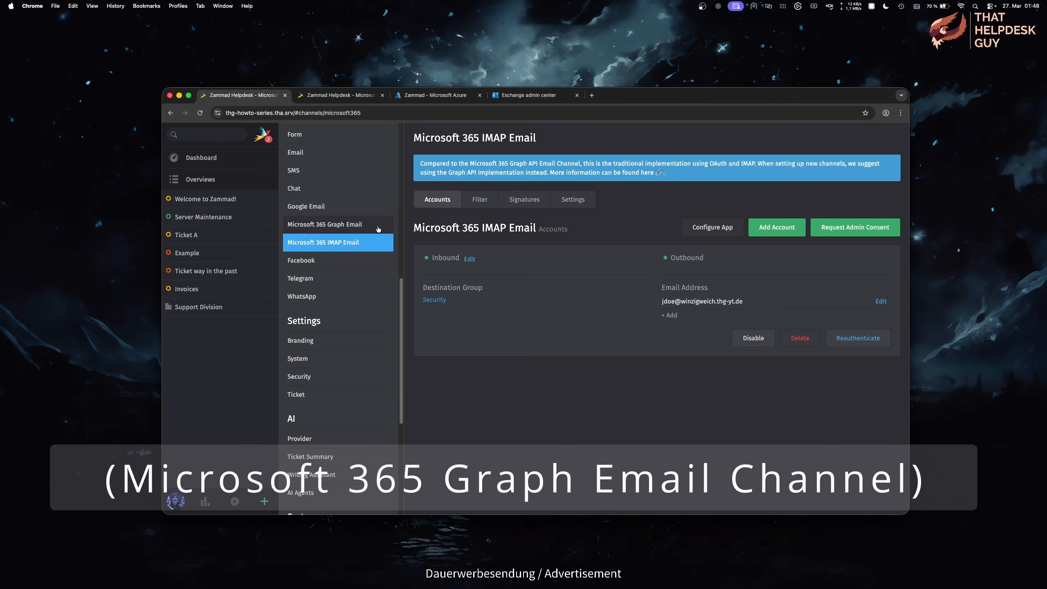
pyautogui.click(377, 229)
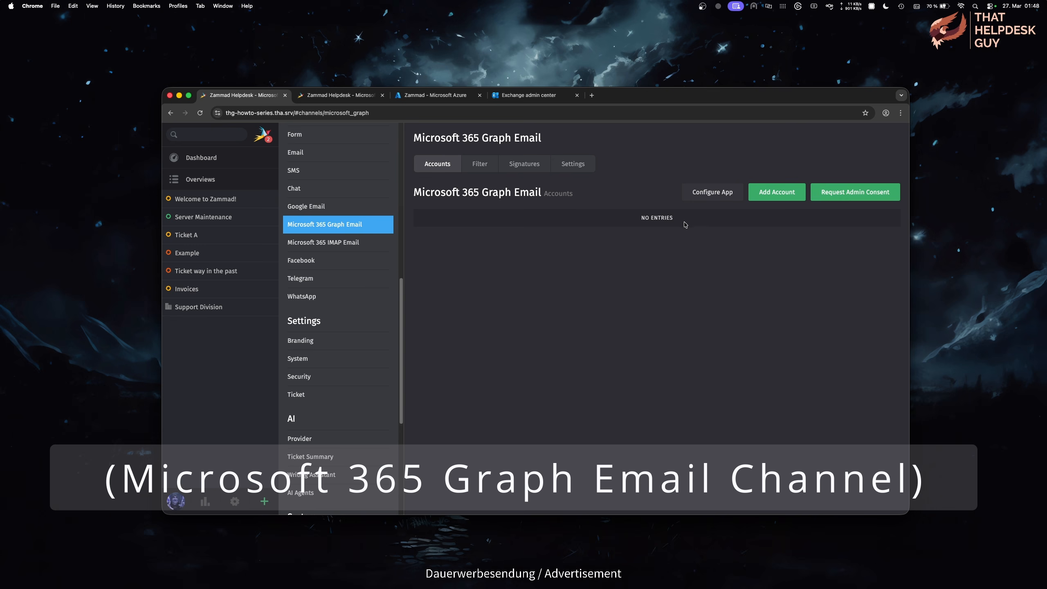
# Step: Add a Graph Email account of type Shared mailbox and enter the support mailbox address
pyautogui.click(773, 200)
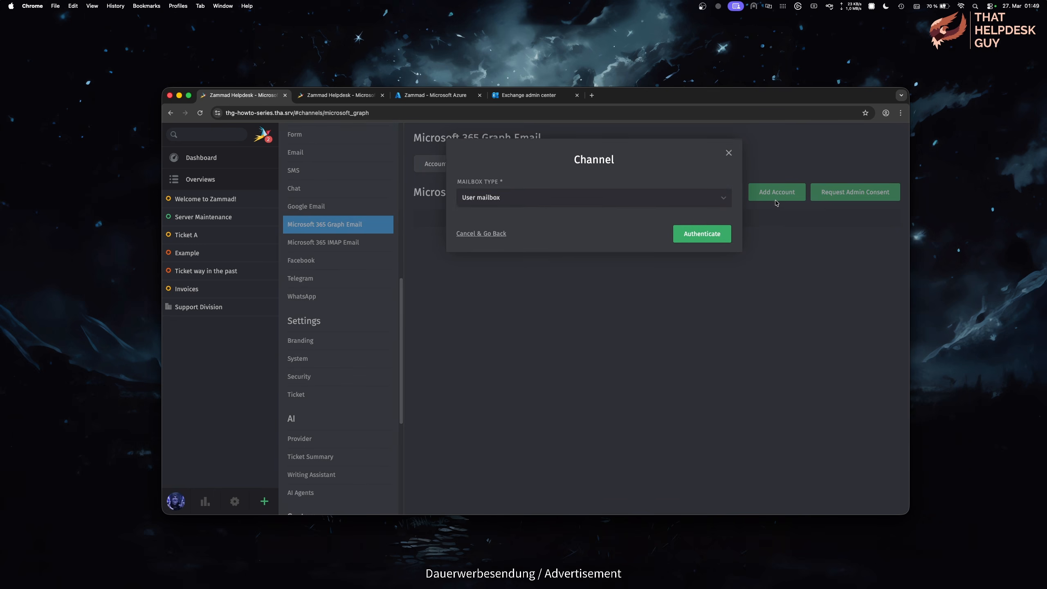
pyautogui.click(723, 201)
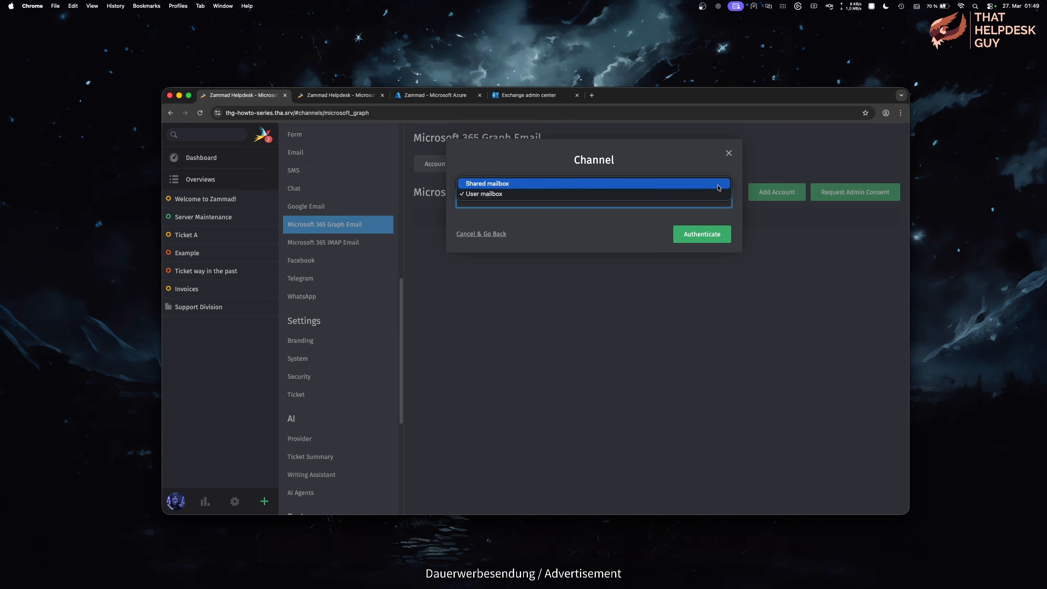
pyautogui.click(718, 184)
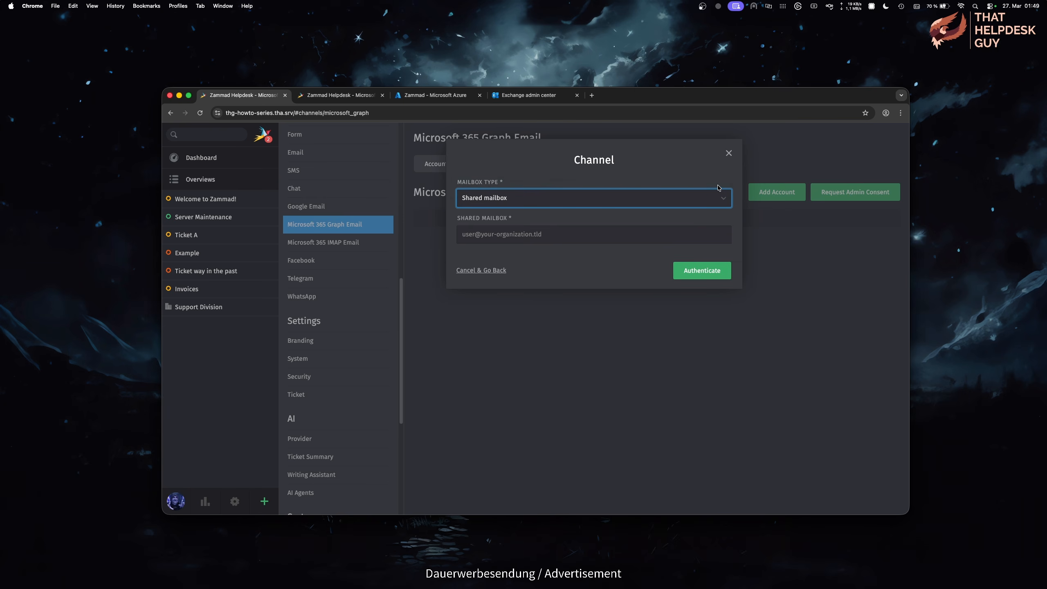
pyautogui.click(679, 234)
pyautogui.press('super+v')
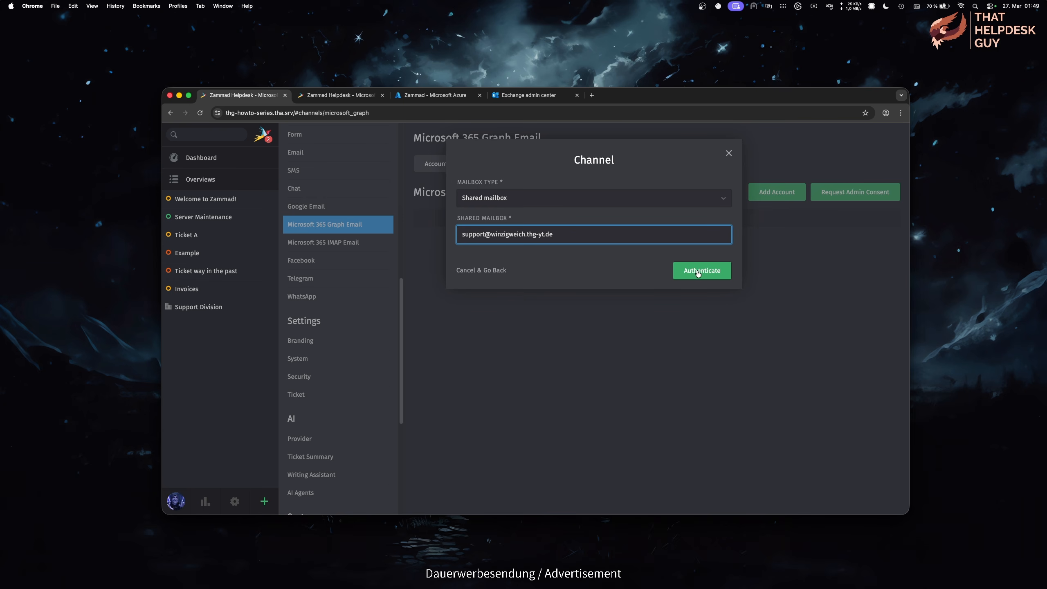
# Step: Authenticate by signing in with the Microsoft account's e-mail and password, declining to stay signed in
pyautogui.click(714, 275)
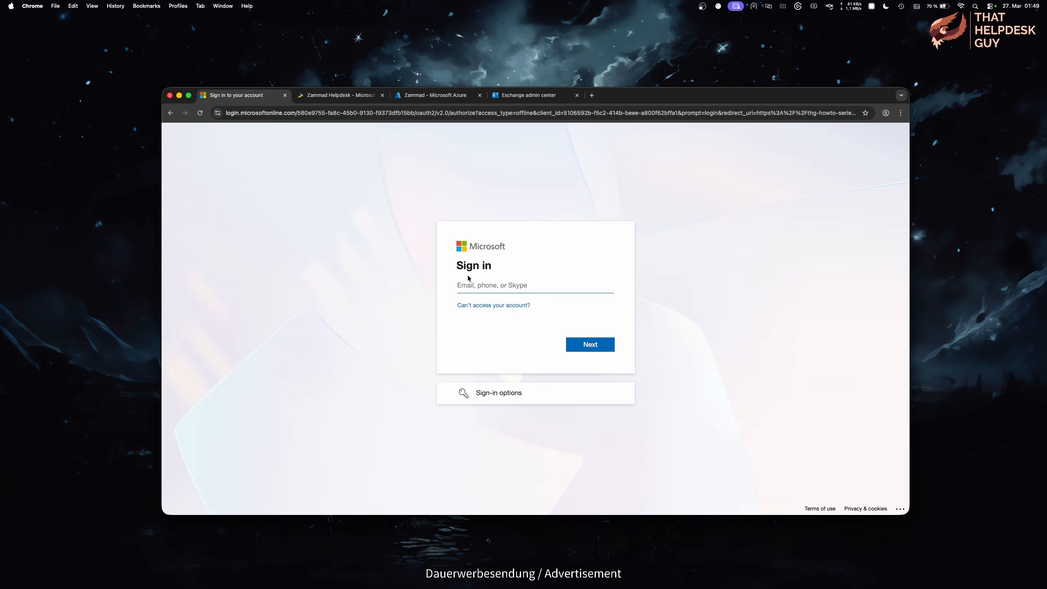
pyautogui.press('super+v')
pyautogui.click(610, 345)
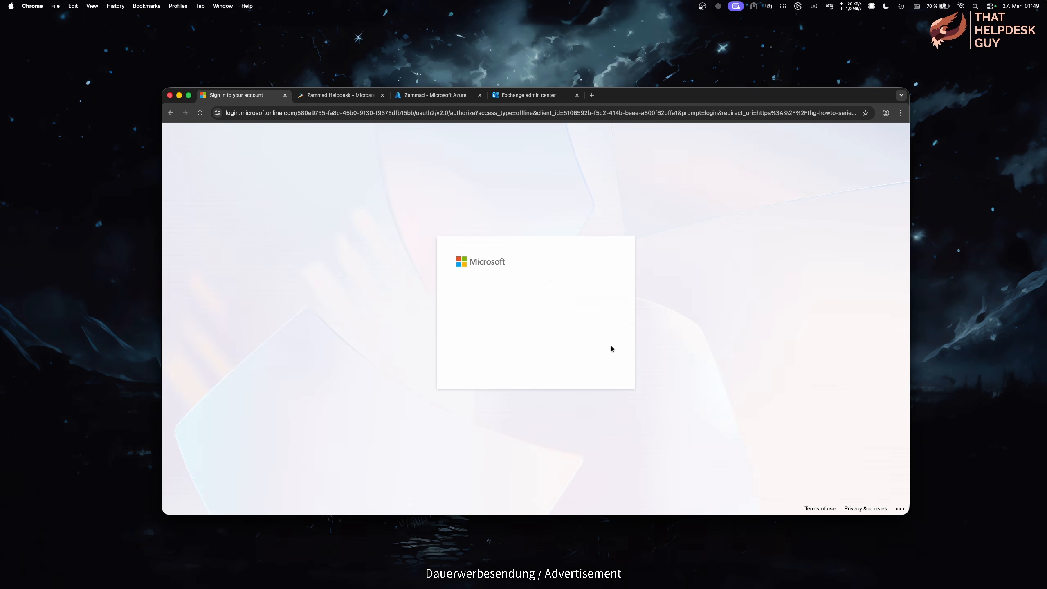
pyautogui.press('super+v')
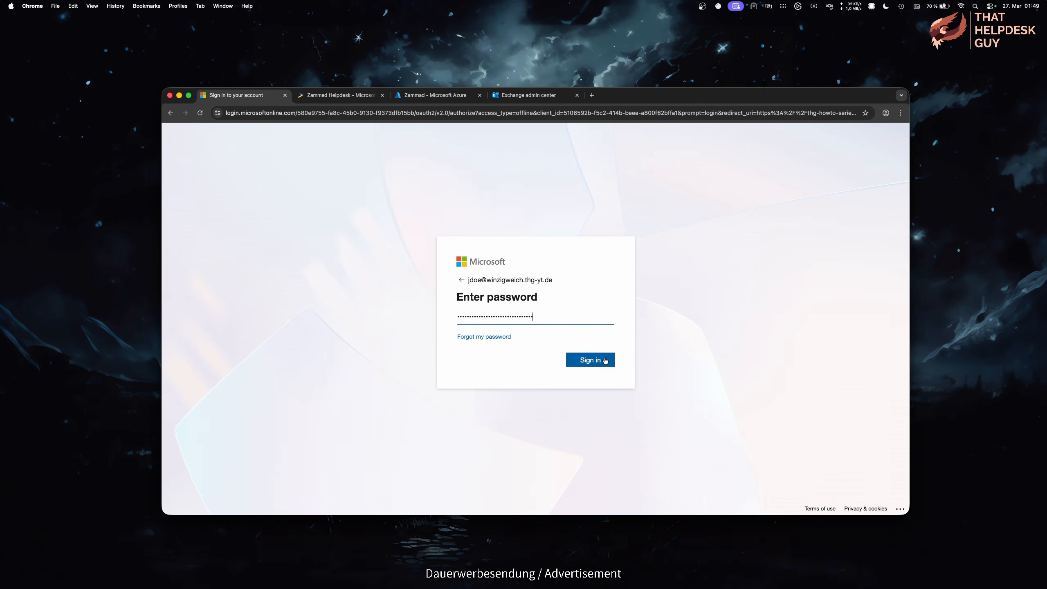
pyautogui.click(606, 361)
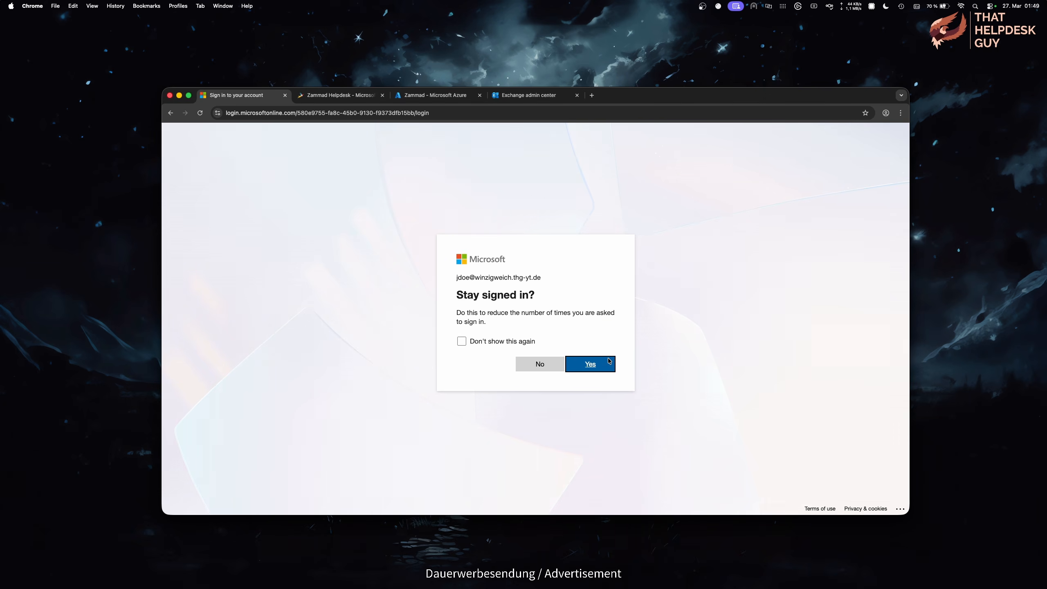
pyautogui.click(546, 364)
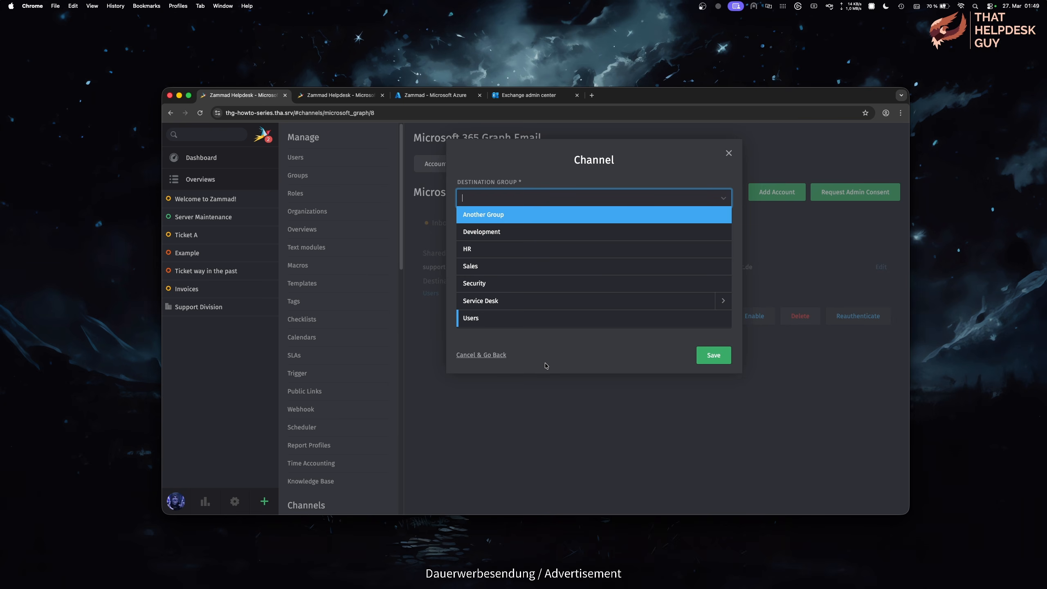
# Step: Route the Graph channel's Inbox folder mail to the Sales group and keep messages on the server
pyautogui.click(549, 268)
pyautogui.click(611, 232)
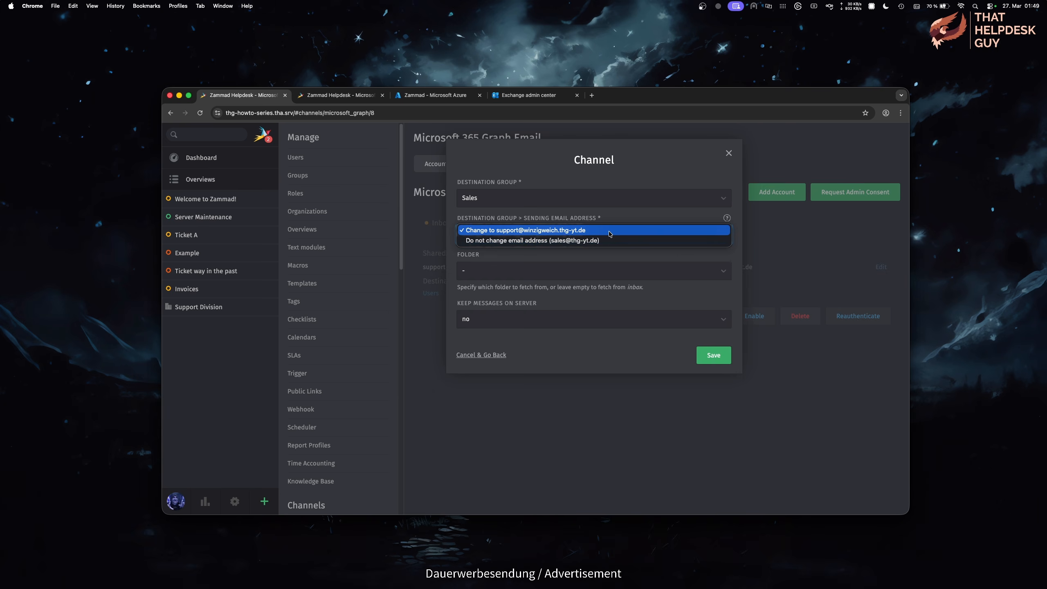
pyautogui.click(621, 254)
pyautogui.click(666, 273)
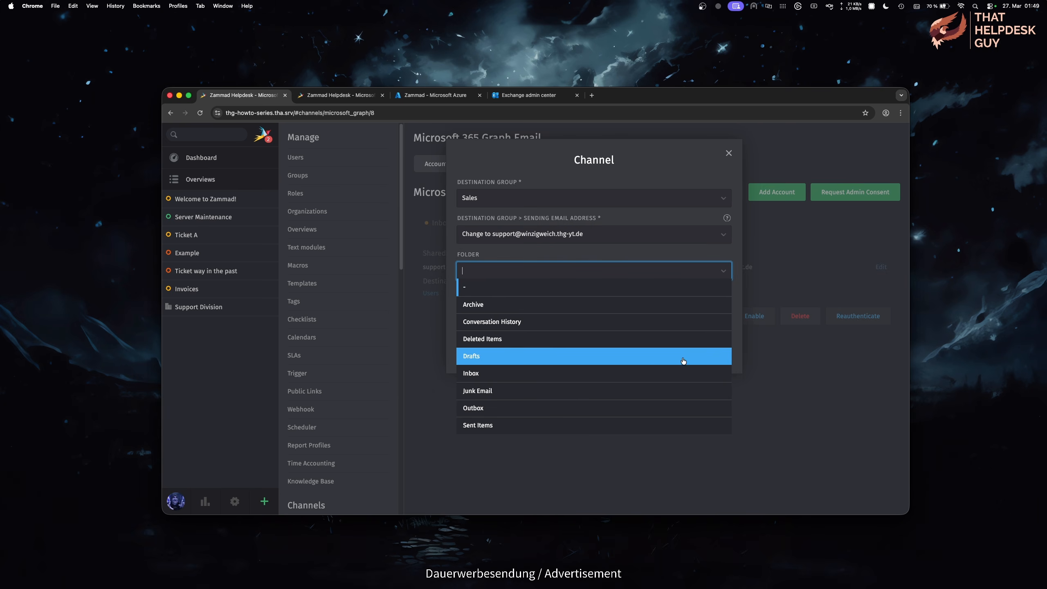
pyautogui.click(676, 376)
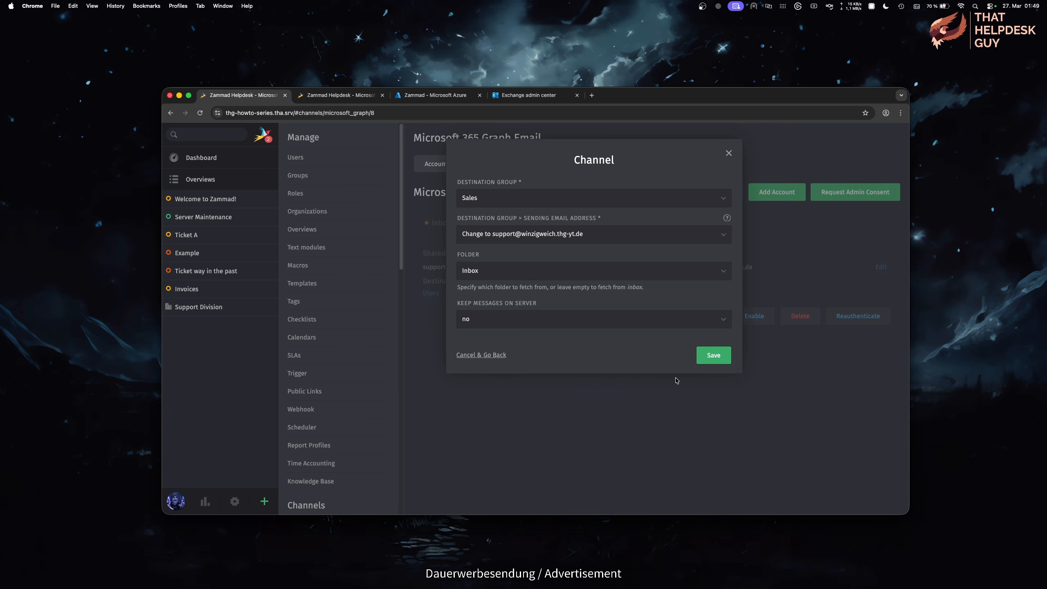
pyautogui.click(701, 320)
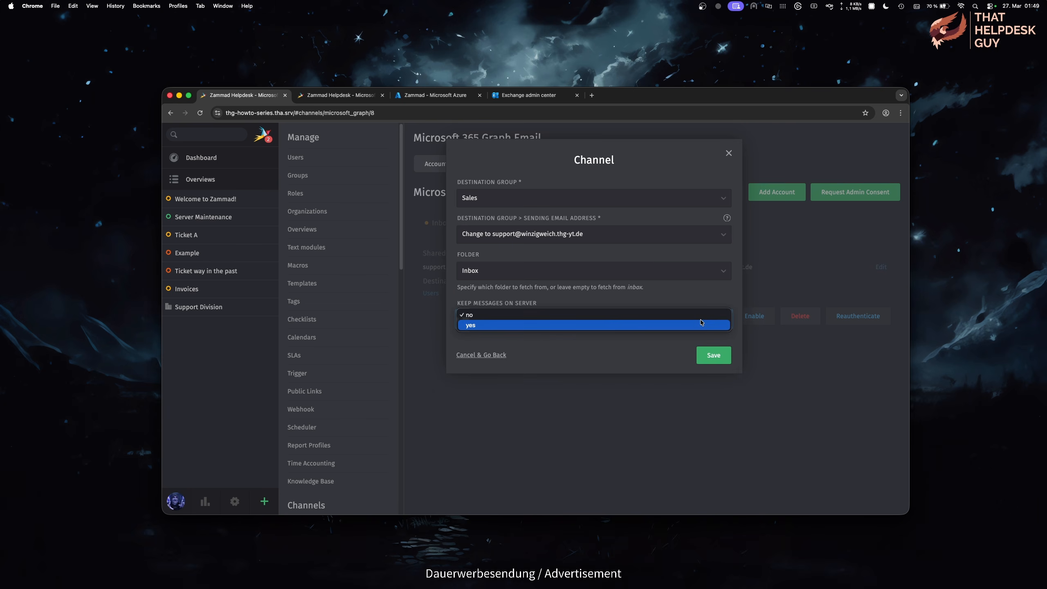
pyautogui.click(700, 325)
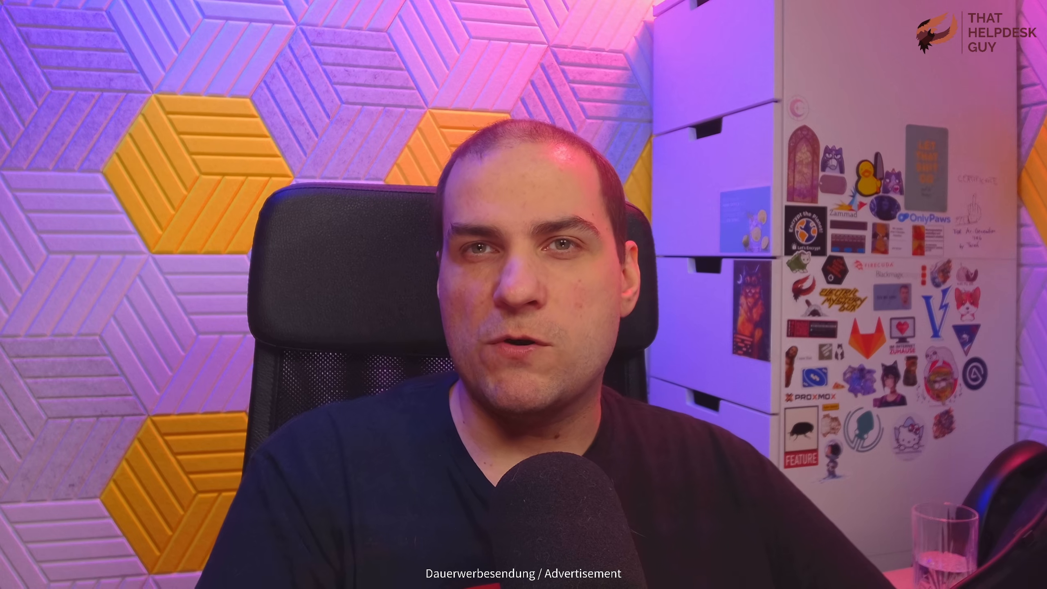
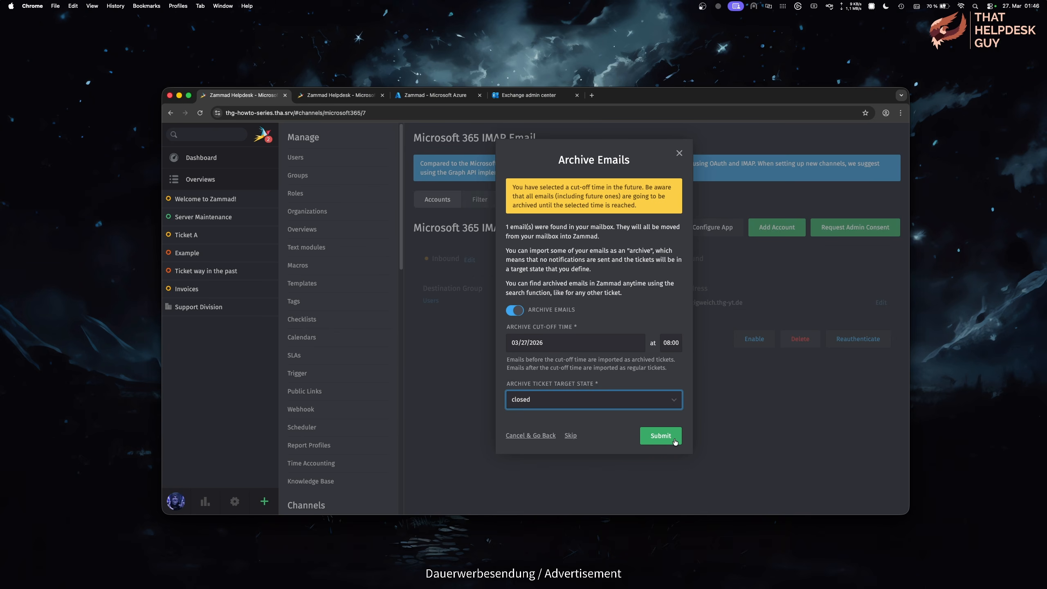
# Step: Submit the Archive Emails settings to finish the Microsoft 365 IMAP account
pyautogui.click(661, 436)
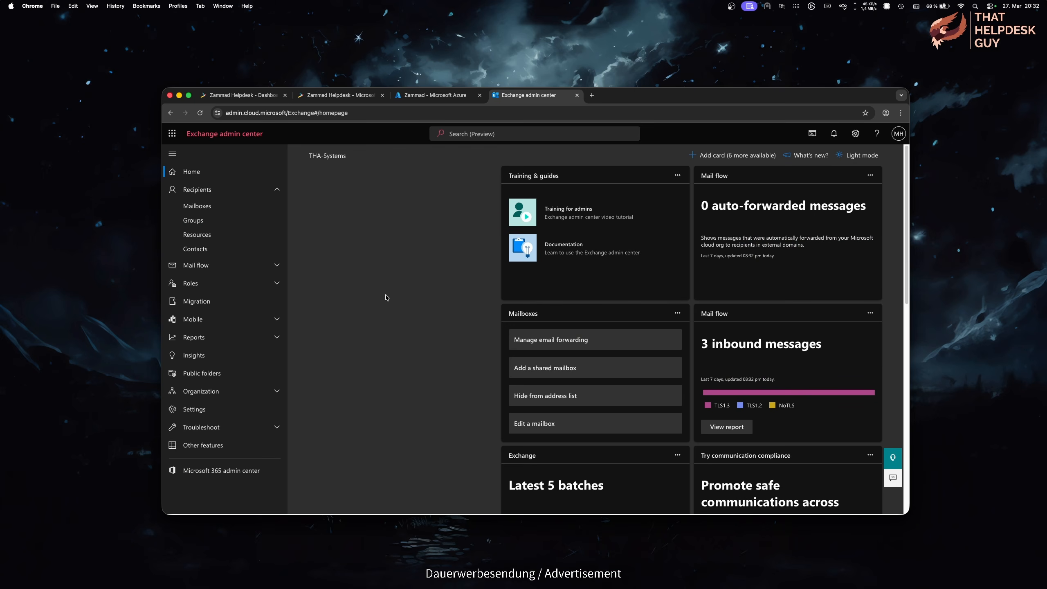
# Step: Go to Mail flow › Connectors and start adding a new connector
pyautogui.click(281, 267)
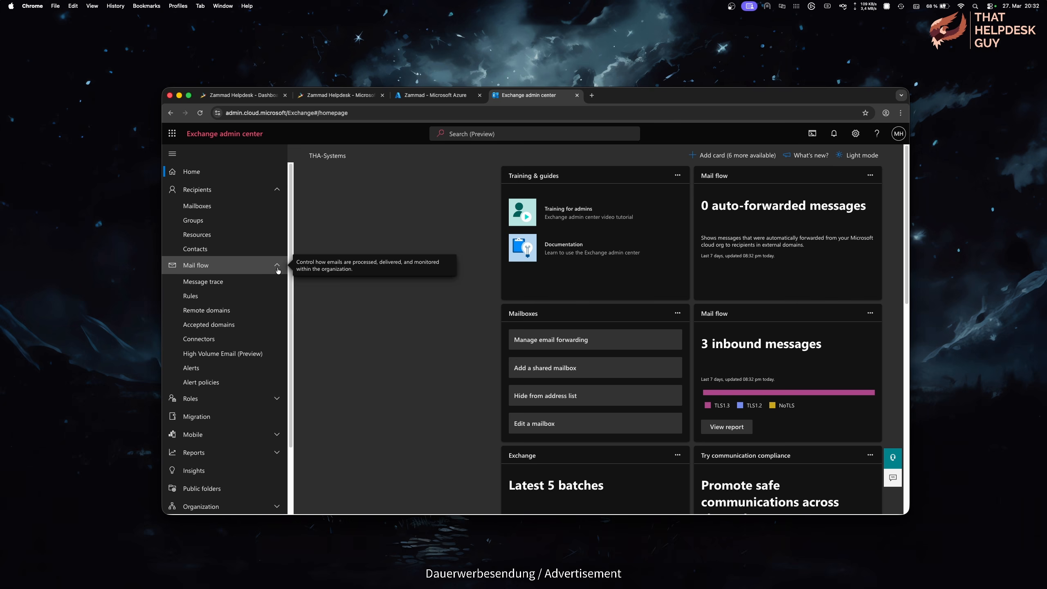
pyautogui.click(269, 354)
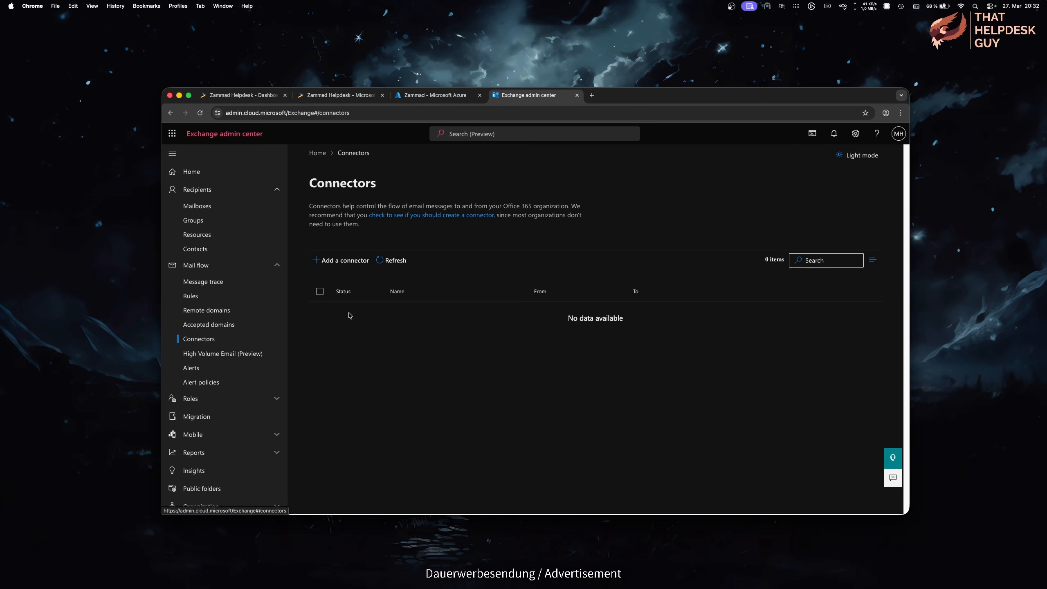
pyautogui.click(362, 269)
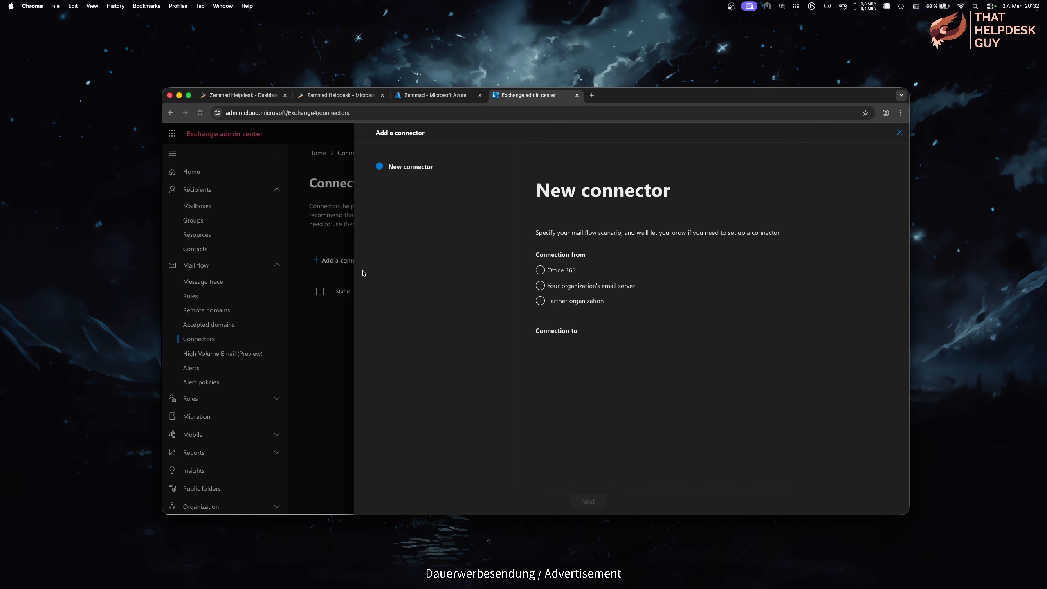
# Step: Set the connector source to your organization's email server, verifying senders by IP address instead of certificate domain
pyautogui.click(541, 285)
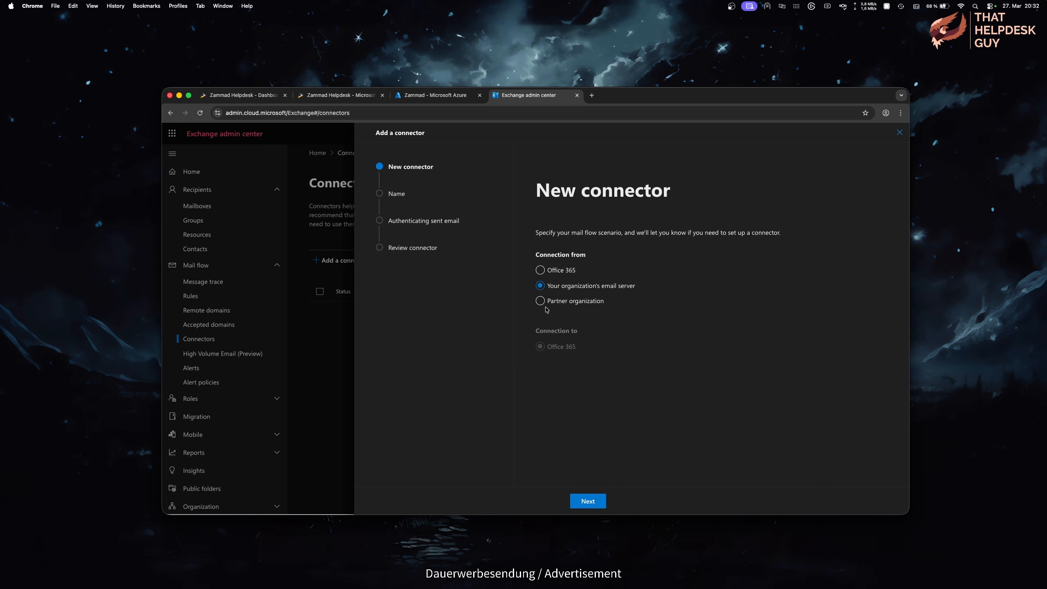
pyautogui.click(584, 500)
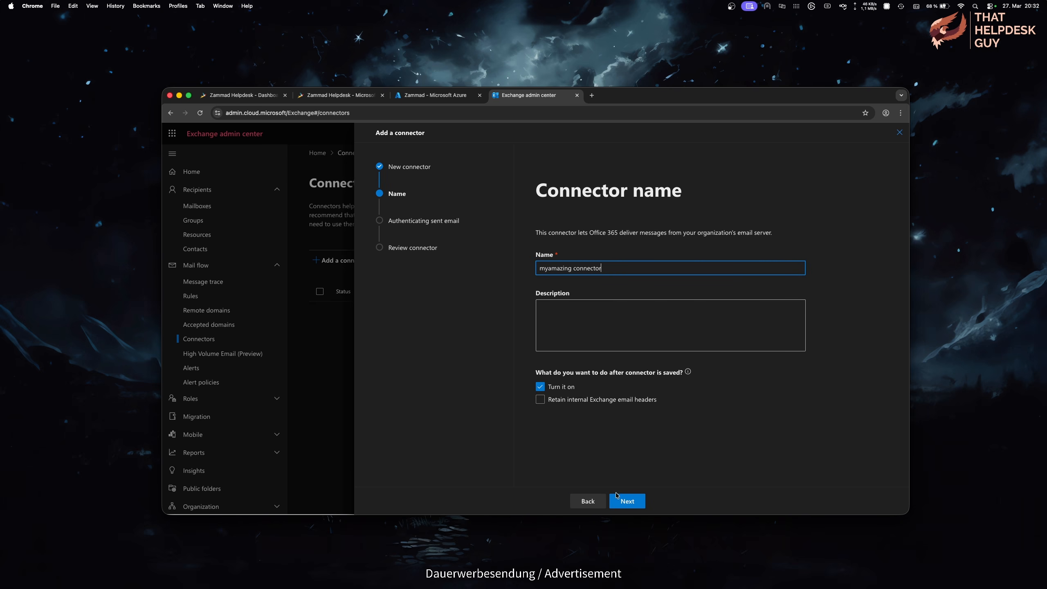
pyautogui.click(631, 504)
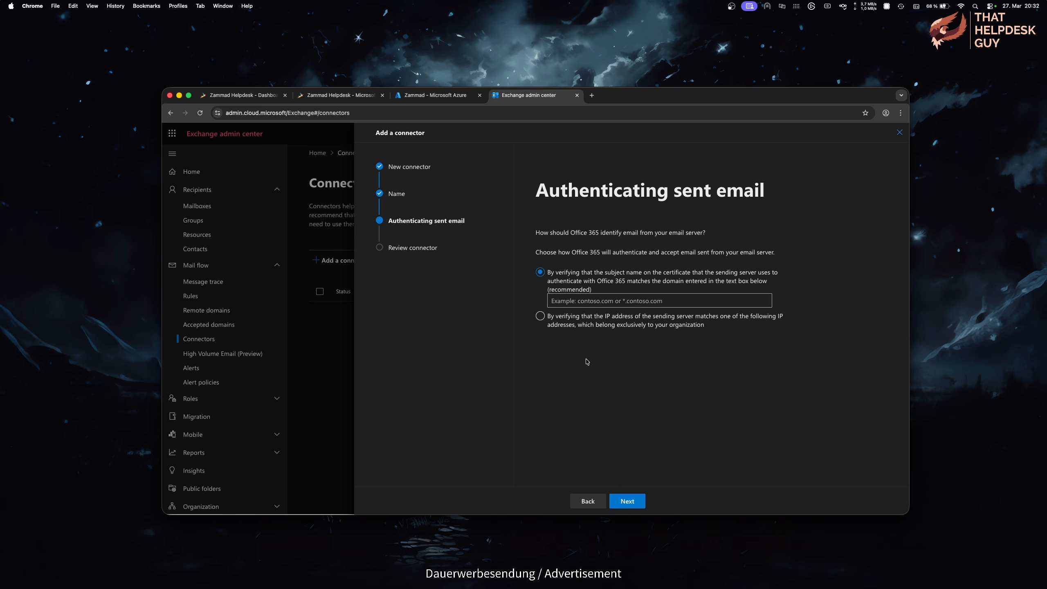
pyautogui.click(664, 297)
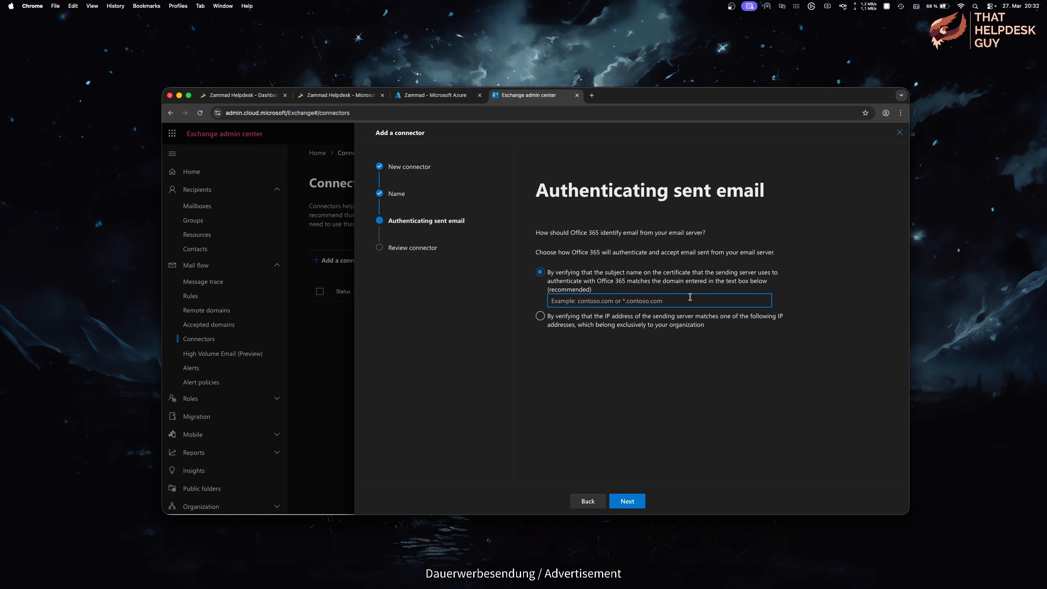
pyautogui.write('domain.tld')
pyautogui.write('*')
pyautogui.press('super+a')
pyautogui.press('BackSpace')
pyautogui.click(540, 317)
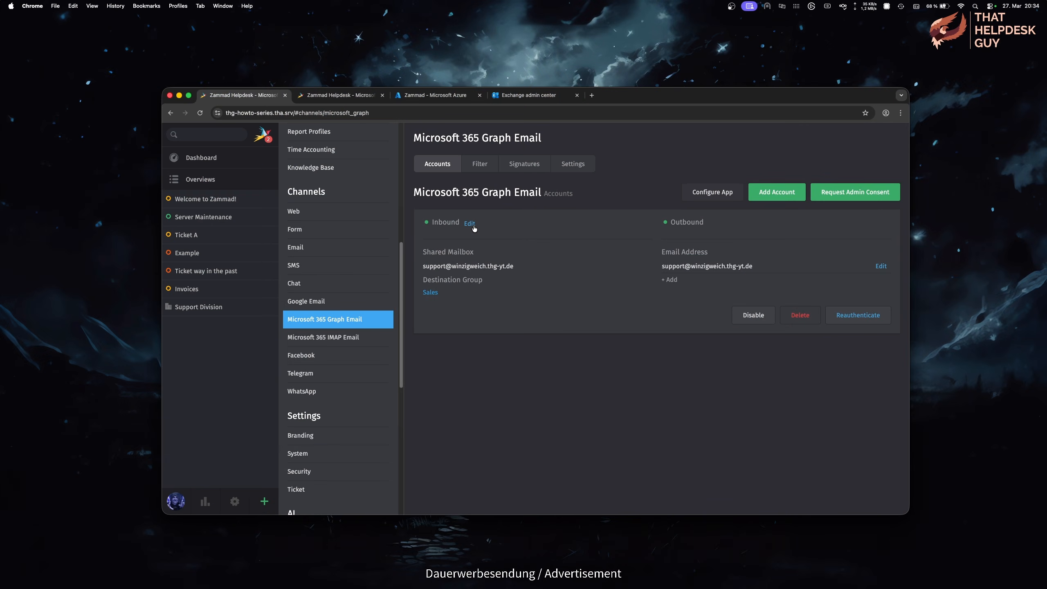
pyautogui.click(470, 224)
pyautogui.click(561, 197)
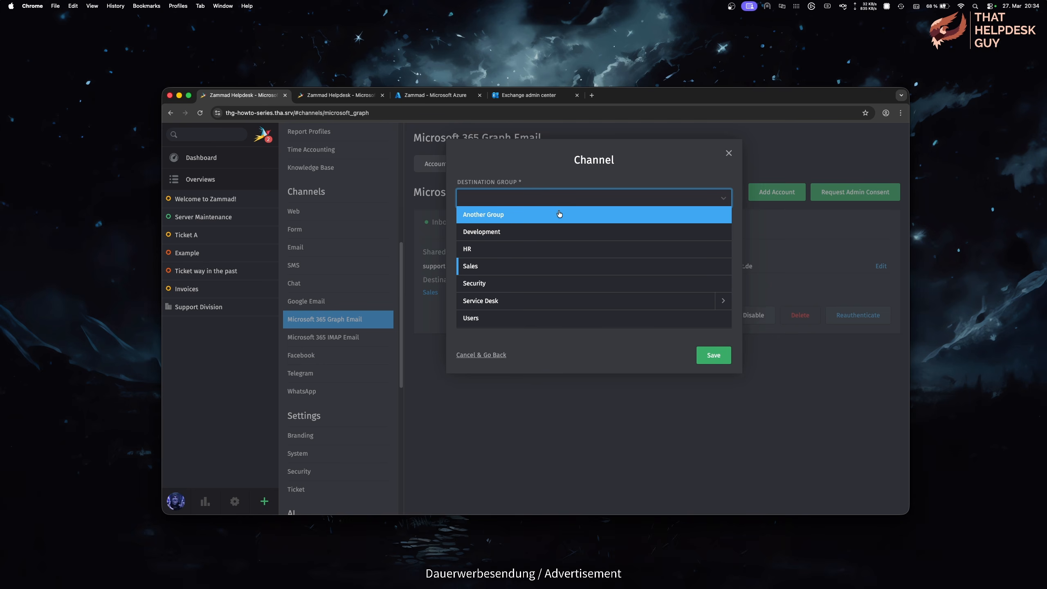
pyautogui.click(678, 173)
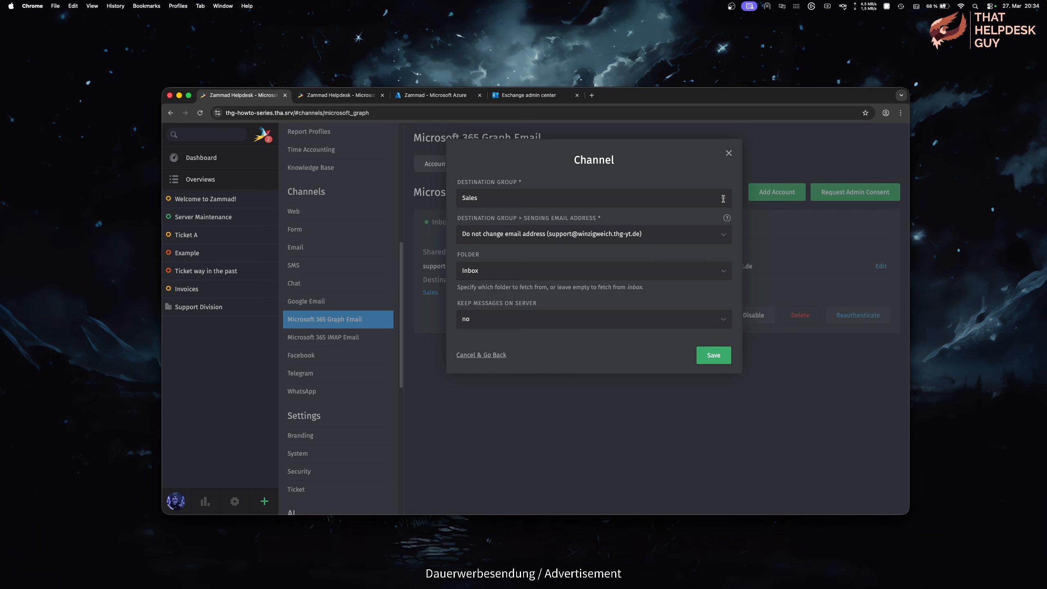
pyautogui.click(721, 235)
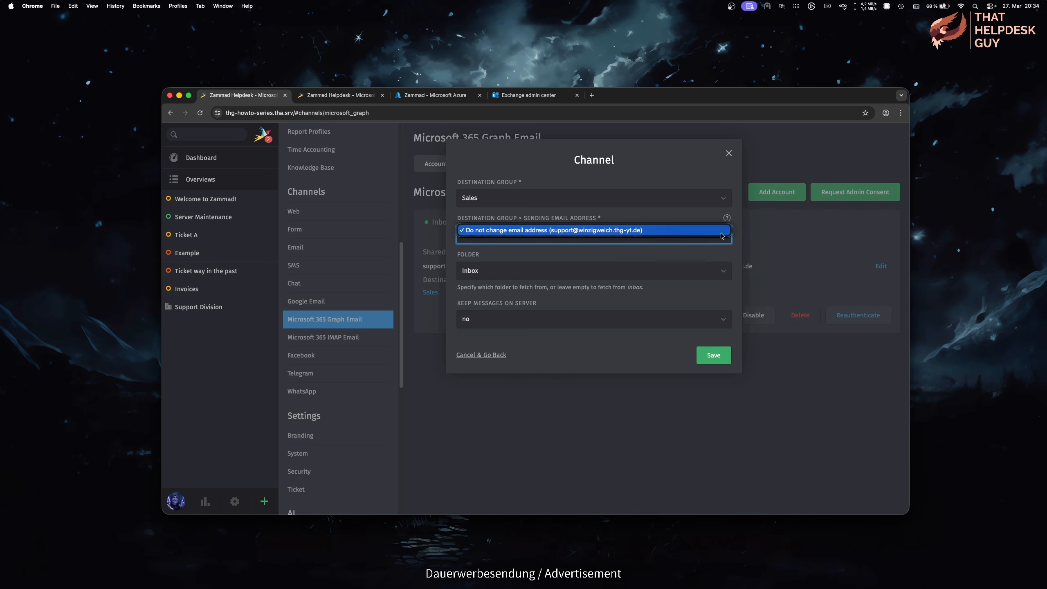
pyautogui.click(721, 196)
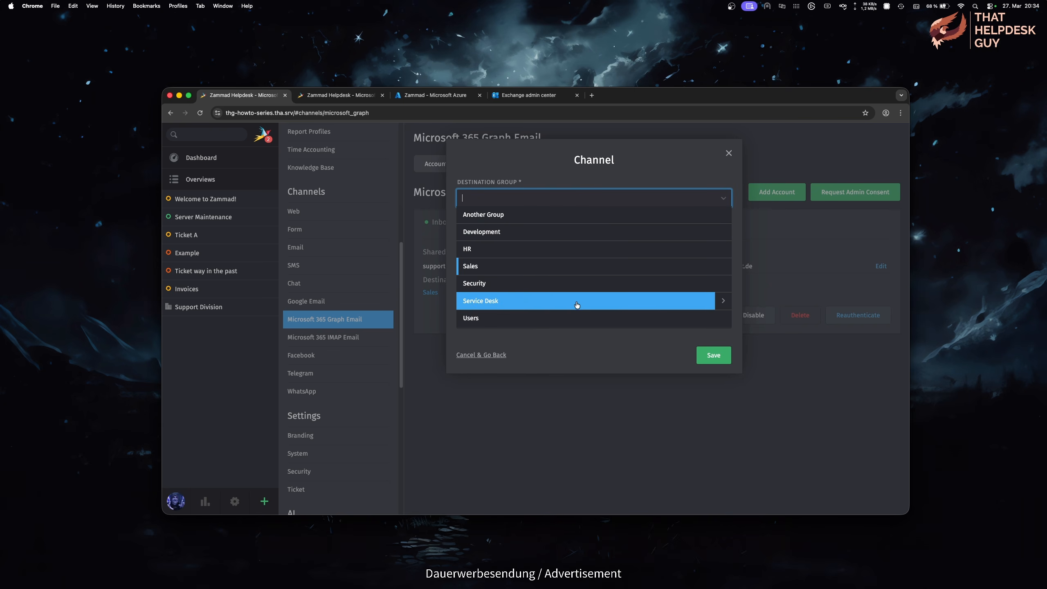
pyautogui.click(631, 356)
pyautogui.click(682, 271)
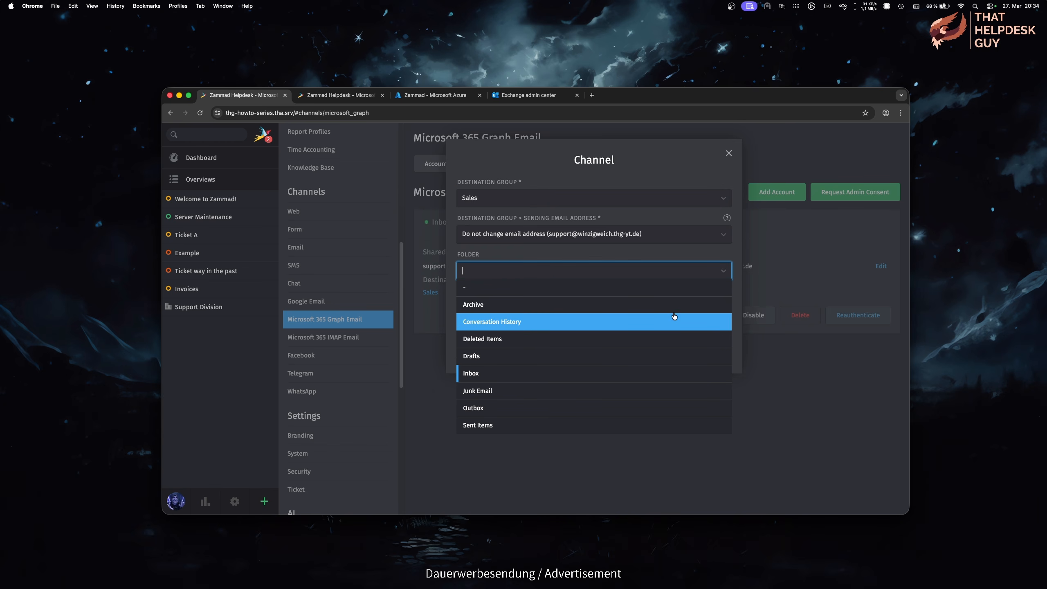
pyautogui.click(687, 250)
pyautogui.click(721, 321)
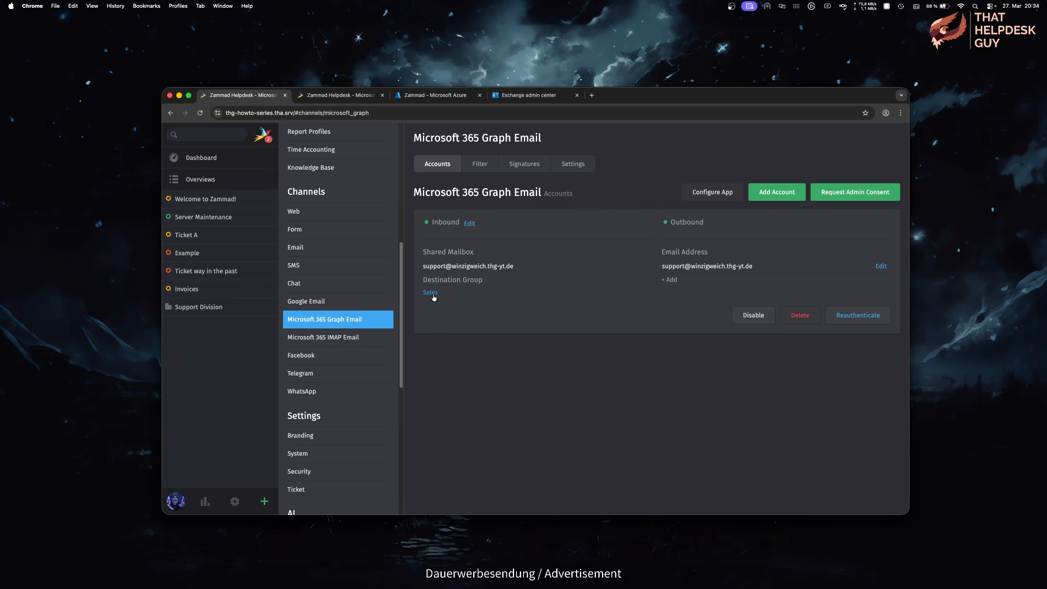
pyautogui.click(432, 295)
pyautogui.click(711, 200)
pyautogui.click(683, 185)
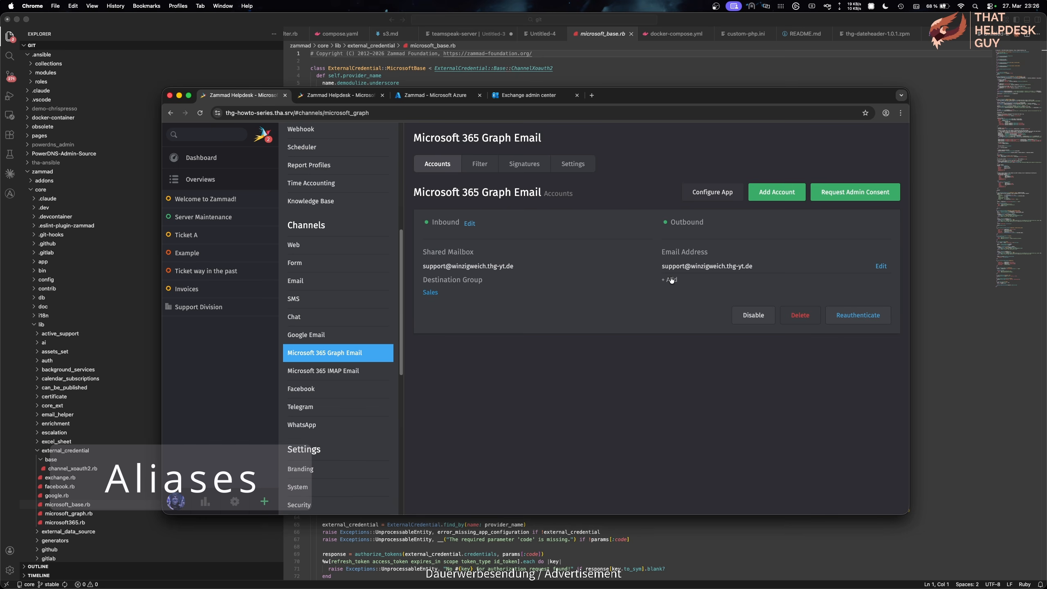
# Step: Inspect the existing outbound address's channel settings without changing anything
pyautogui.click(881, 266)
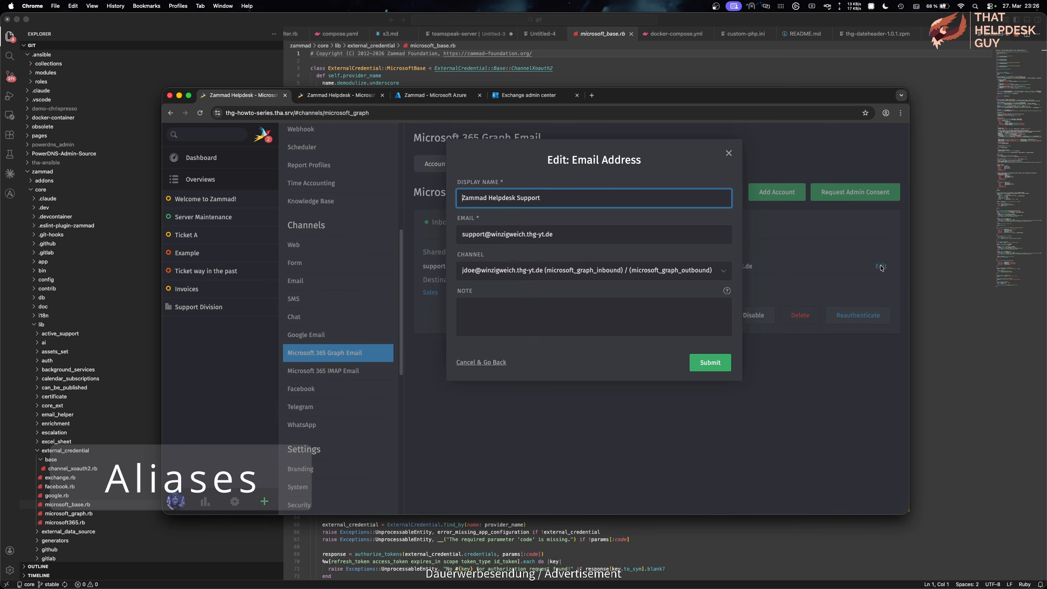
pyautogui.click(705, 270)
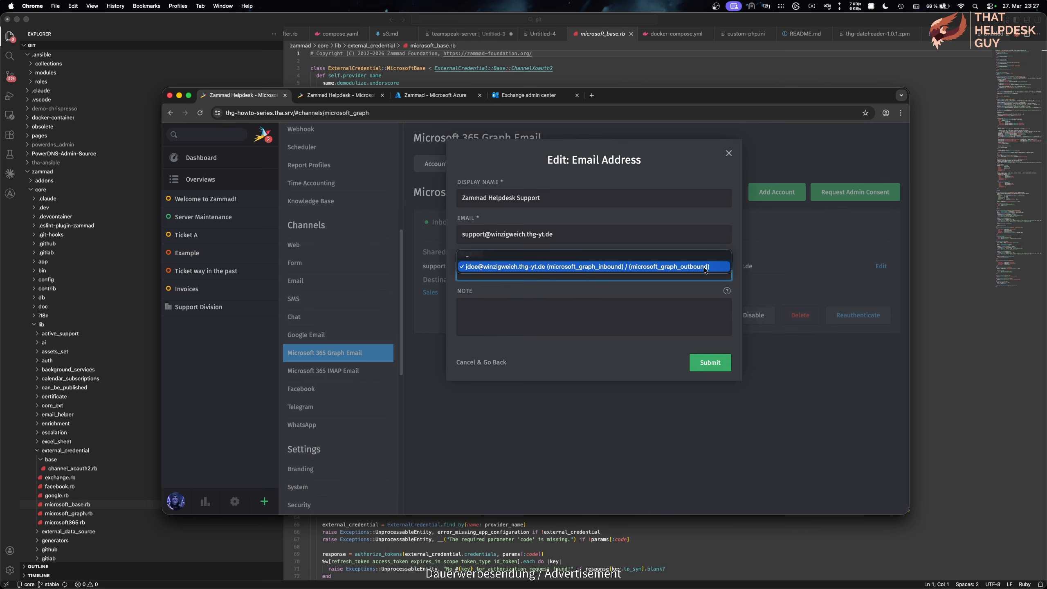
pyautogui.click(683, 296)
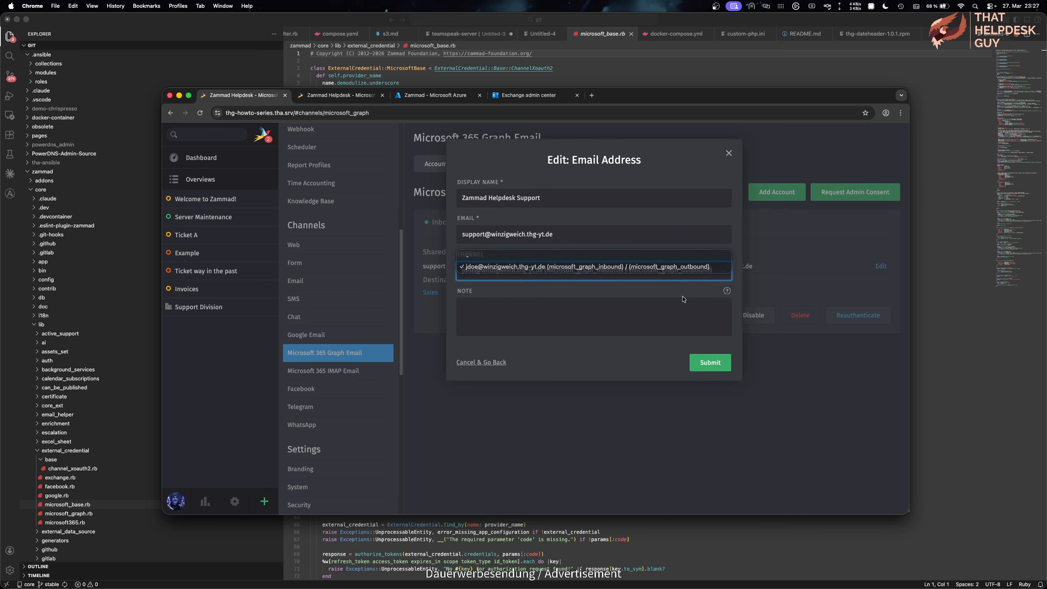
pyautogui.click(798, 377)
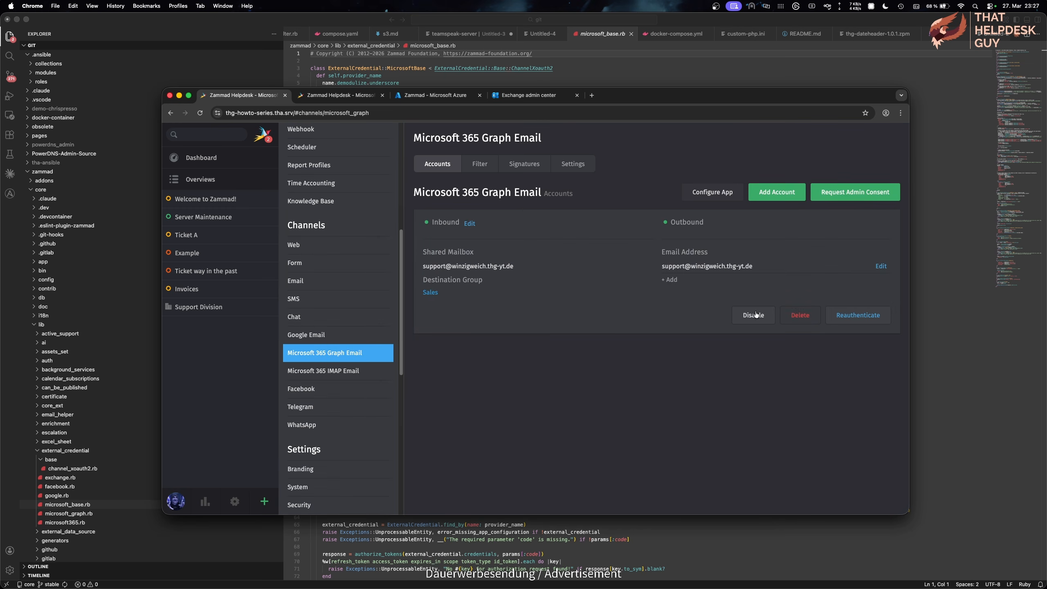
# Step: Add a second outbound address named HELP with the pasted alias e-mail
pyautogui.click(672, 280)
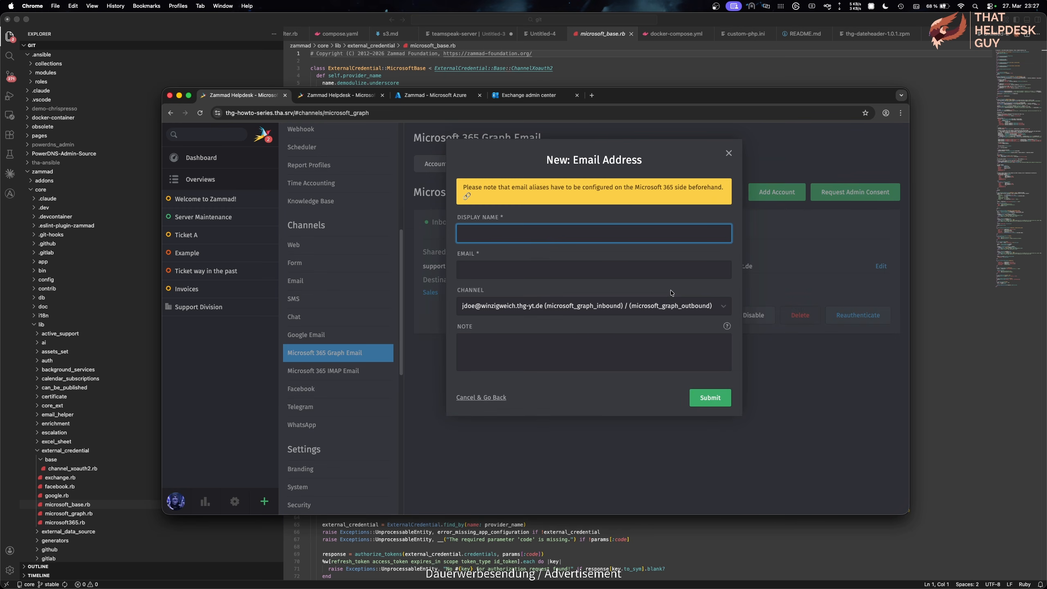
pyautogui.click(650, 275)
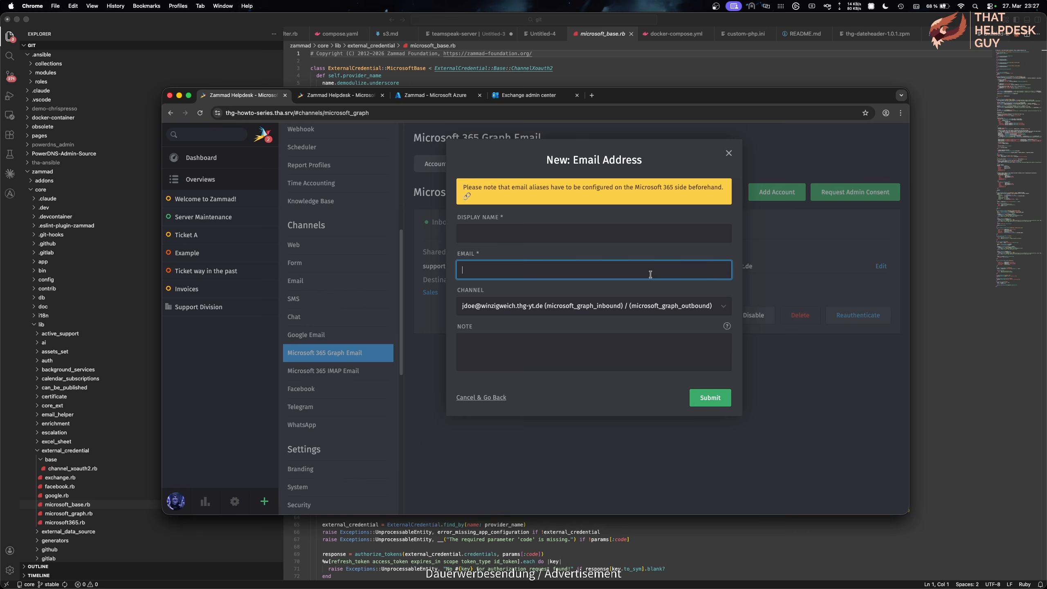
pyautogui.press('super+v')
pyautogui.click(658, 234)
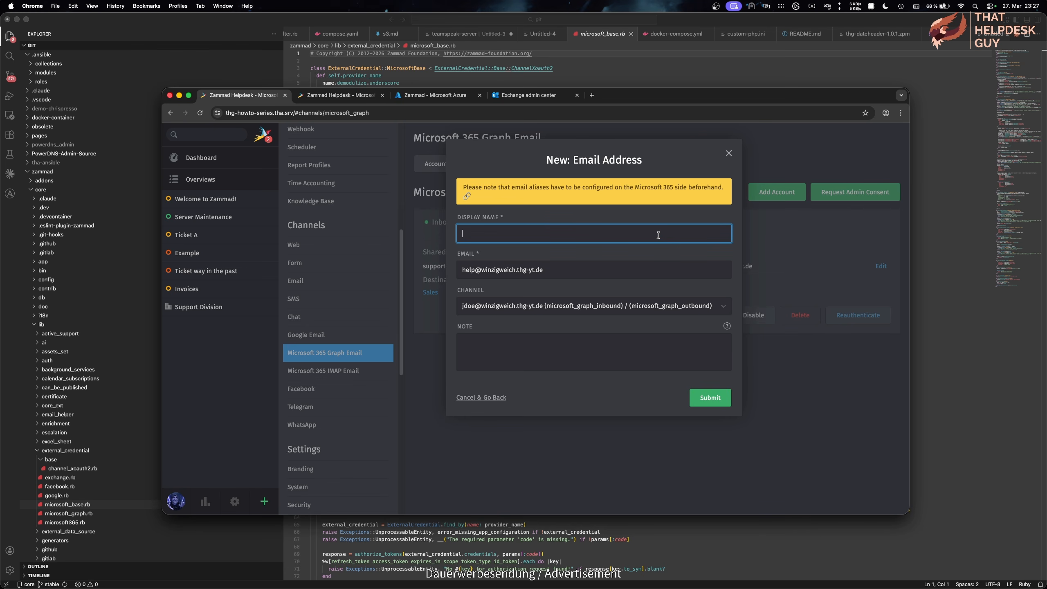
pyautogui.click(716, 397)
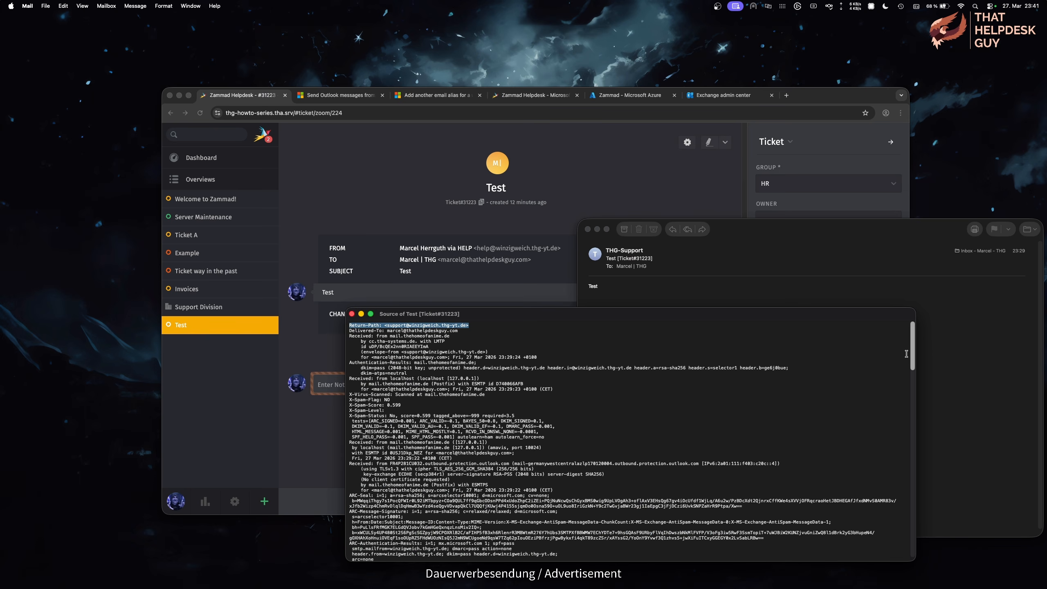
# Step: Scroll the ticket email's source and select its From: header line
pyautogui.moveTo(912, 355); pyautogui.dragTo(908, 395)
pyautogui.moveTo(489, 437); pyautogui.dragTo(344, 433)
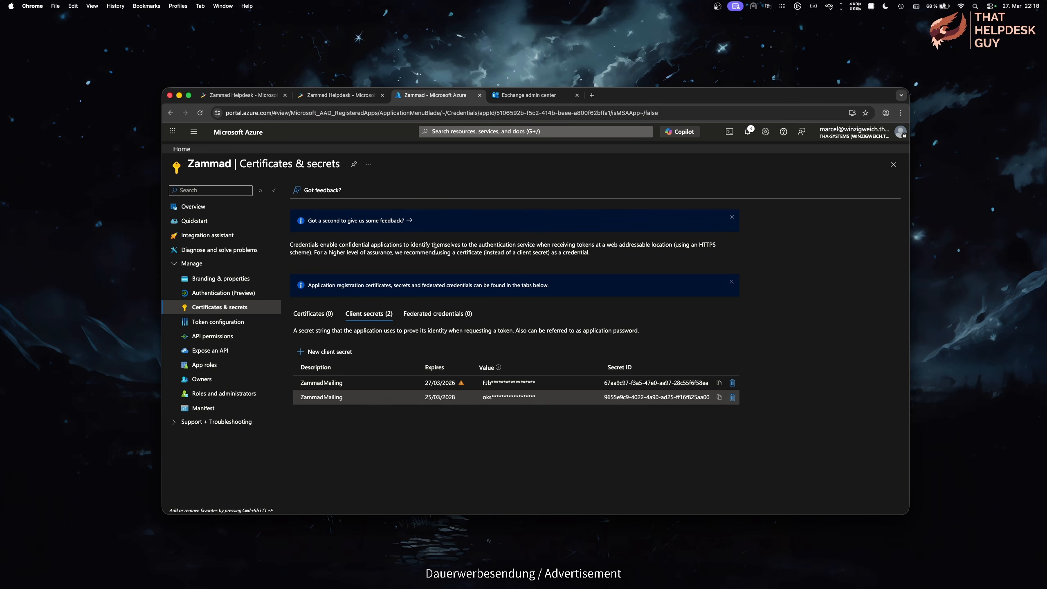
# Step: Create the NewZammadMailing client secret expiring after 730 days and copy its value
pyautogui.click(345, 353)
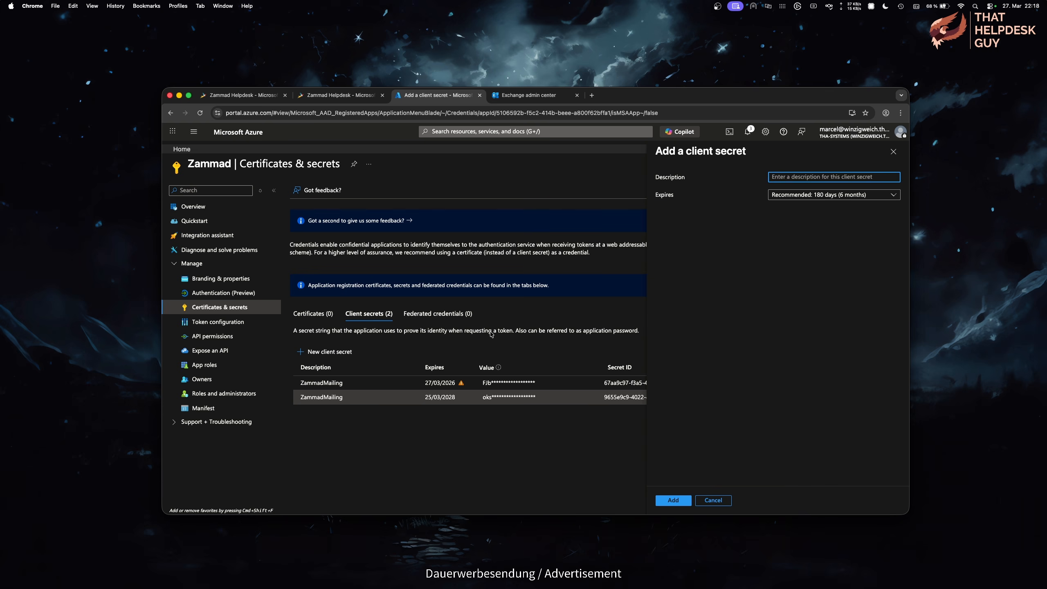
pyautogui.write('NewZammadMailing')
pyautogui.click(783, 195)
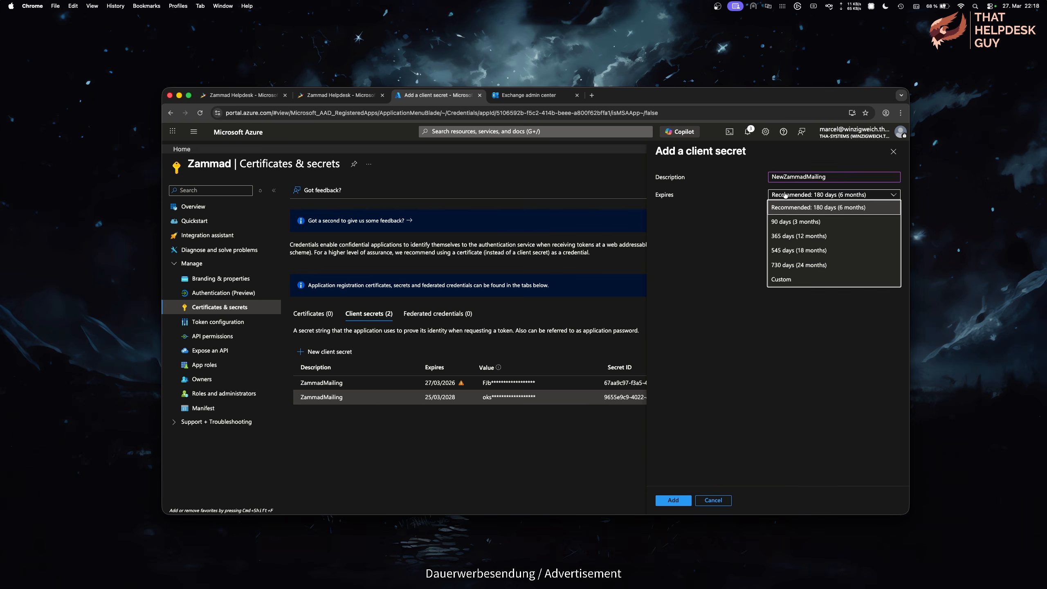
pyautogui.click(794, 266)
pyautogui.click(681, 502)
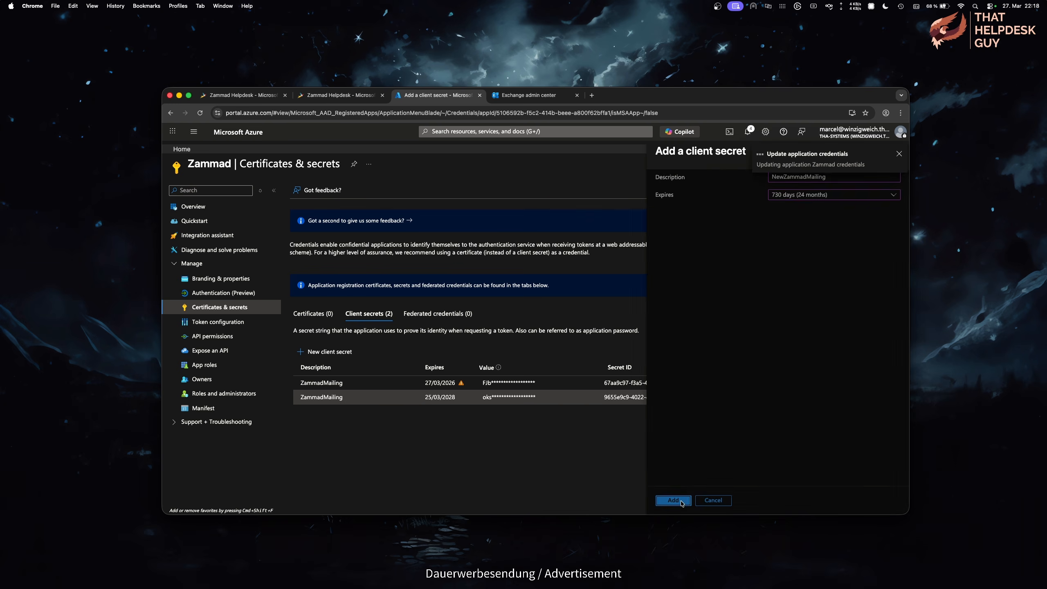
pyautogui.click(594, 411)
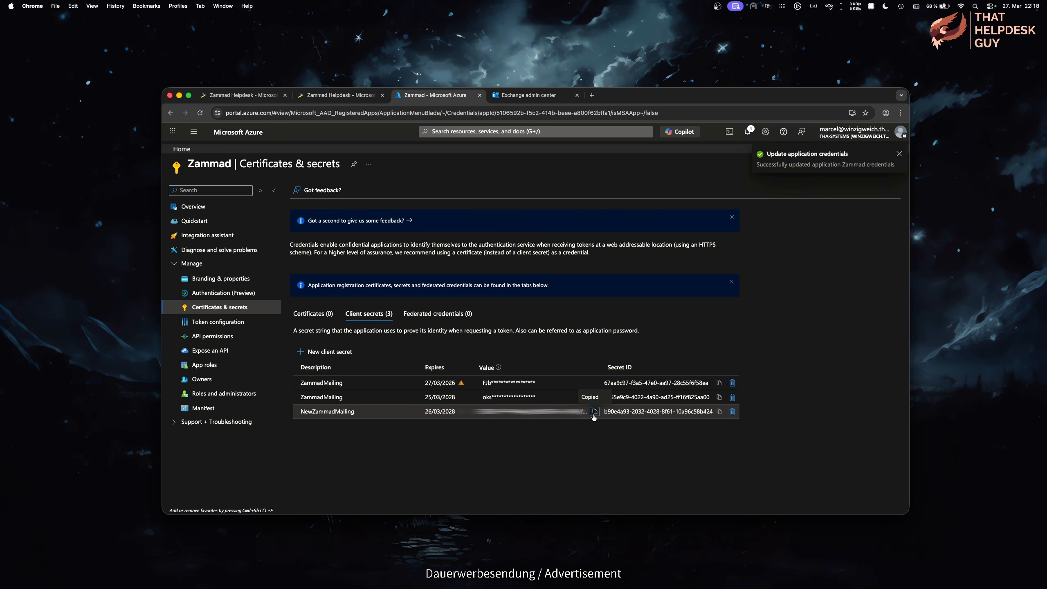
# Step: Replace the client secret in the Graph Email channel's Microsoft 365 app settings
pyautogui.click(231, 94)
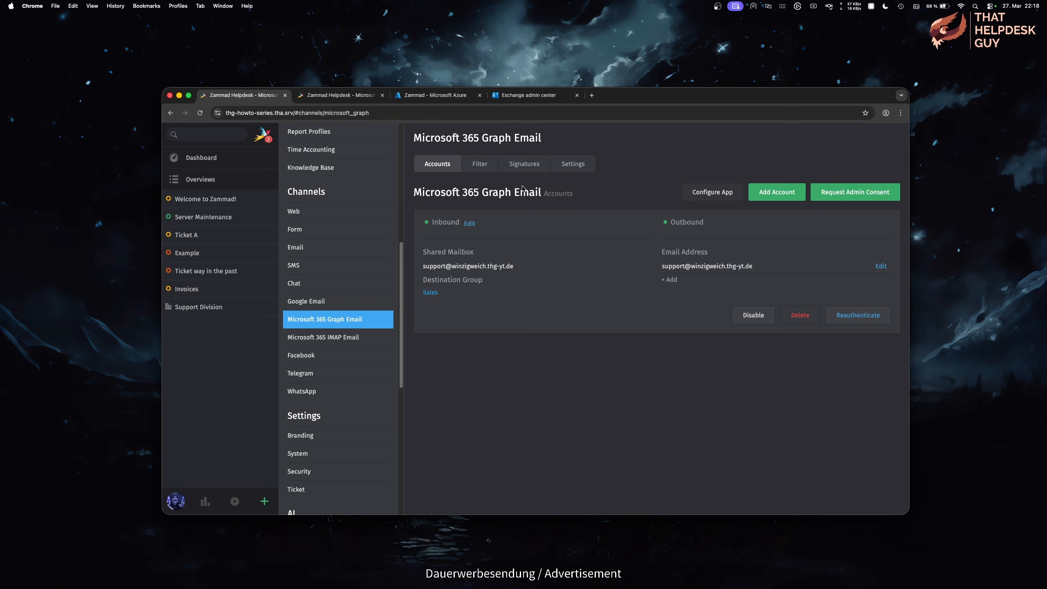
pyautogui.click(733, 198)
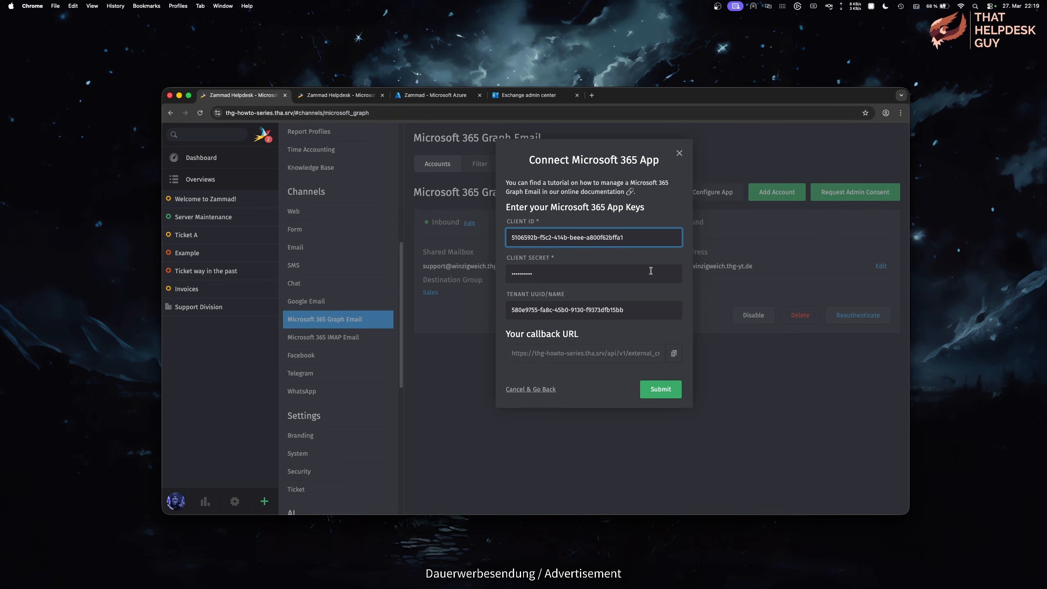
pyautogui.click(650, 271)
pyautogui.press('super+a')
pyautogui.press('super+v')
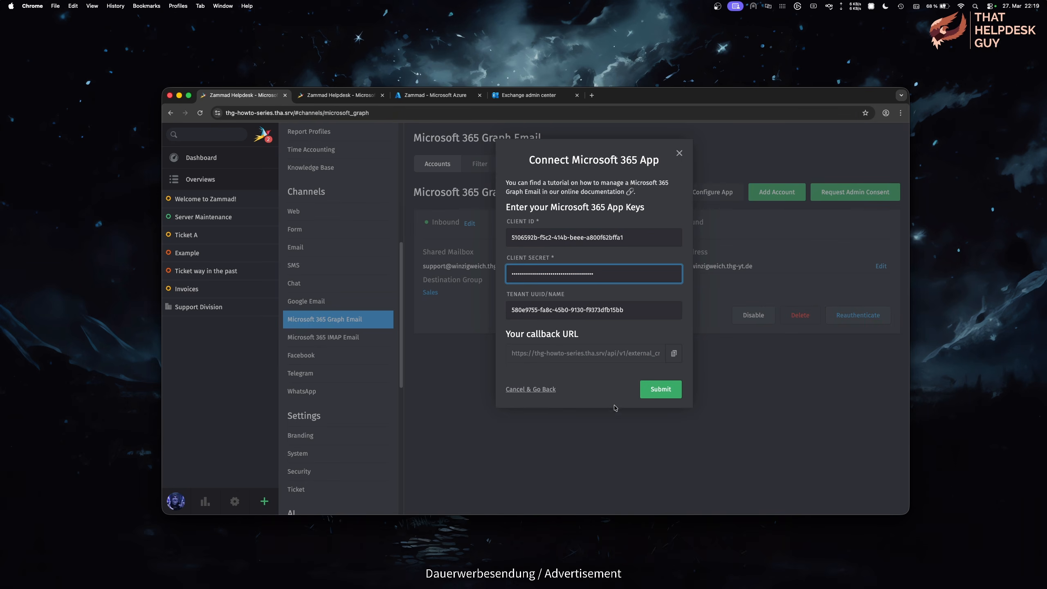
pyautogui.click(661, 389)
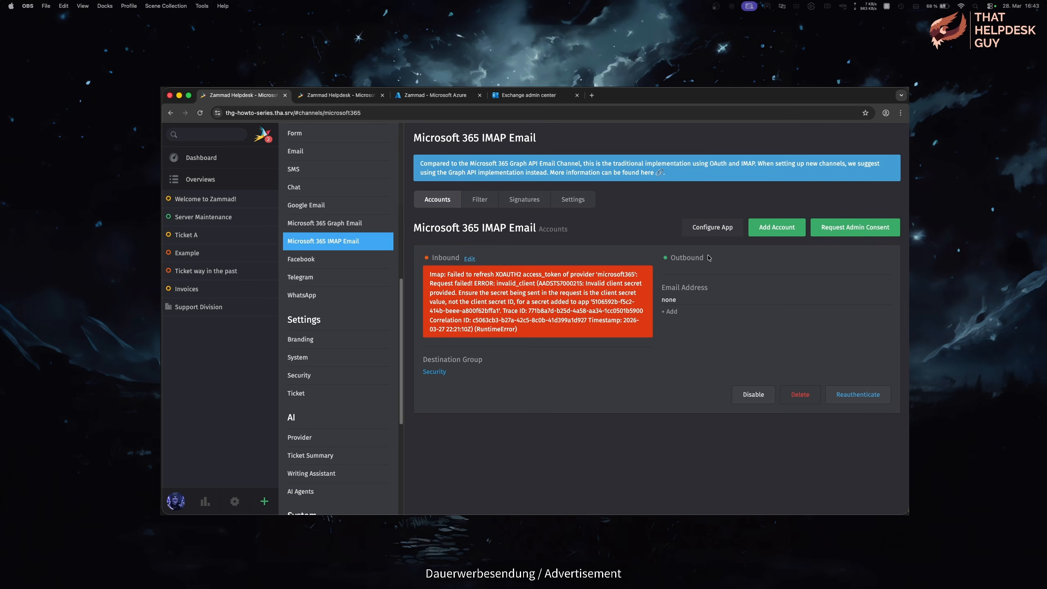
# Step: Replace the client secret in the IMAP Email channel's app settings too
pyautogui.click(726, 236)
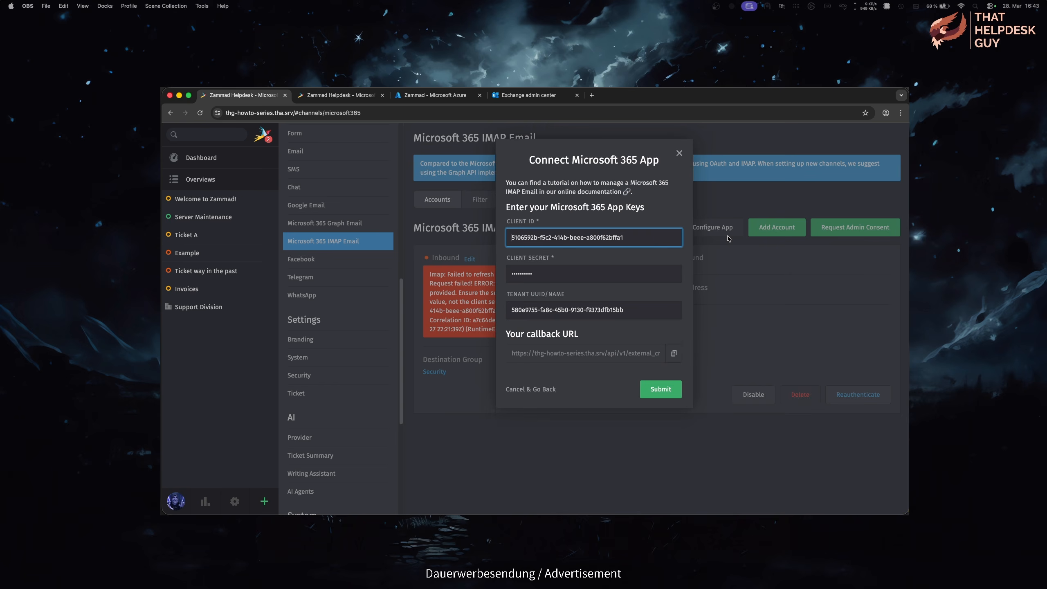
pyautogui.click(581, 269)
pyautogui.press('super+a')
pyautogui.press('super+v')
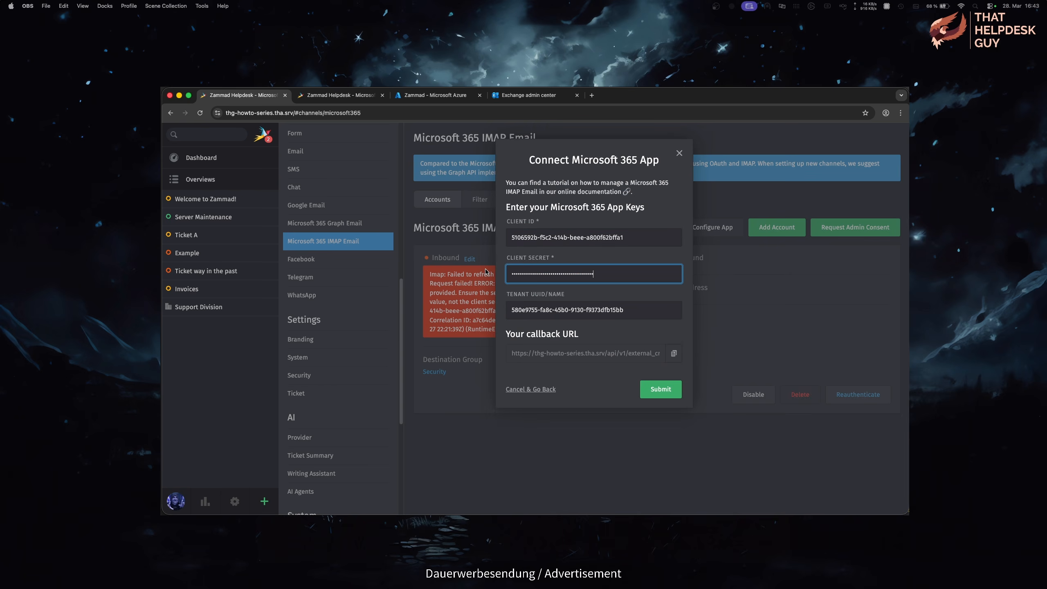
pyautogui.click(679, 395)
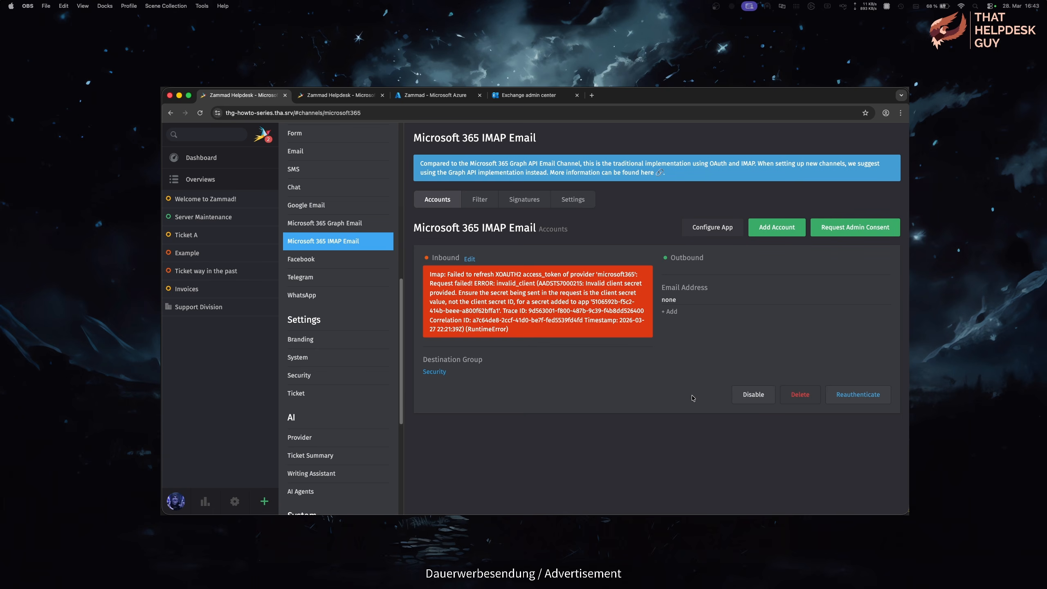
# Step: Reauthenticate the IMAP account with the Microsoft account's e-mail and password, then confirm its group
pyautogui.click(834, 402)
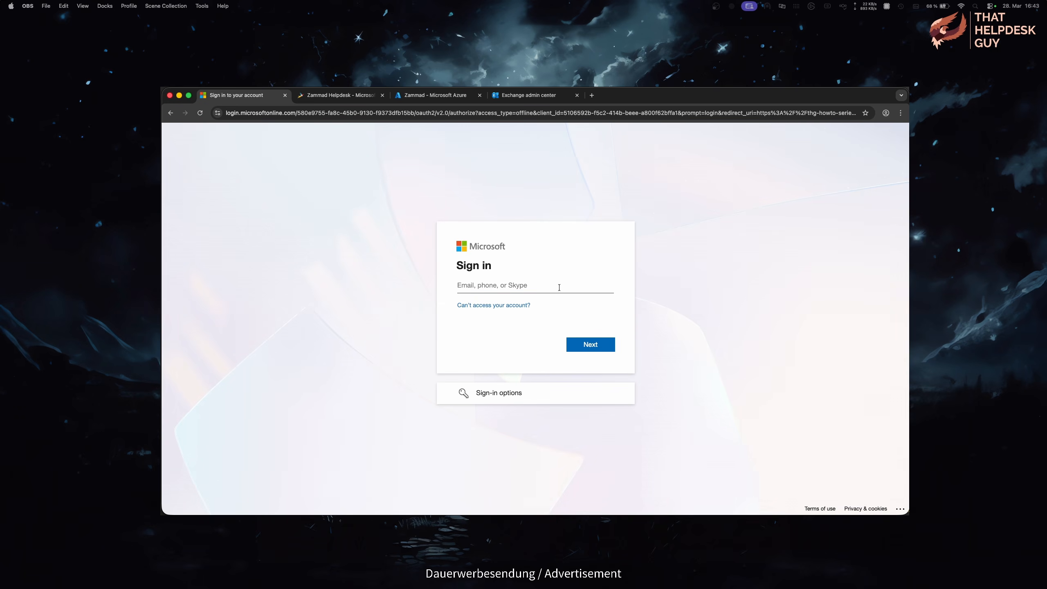
pyautogui.press('super+v')
pyautogui.click(600, 346)
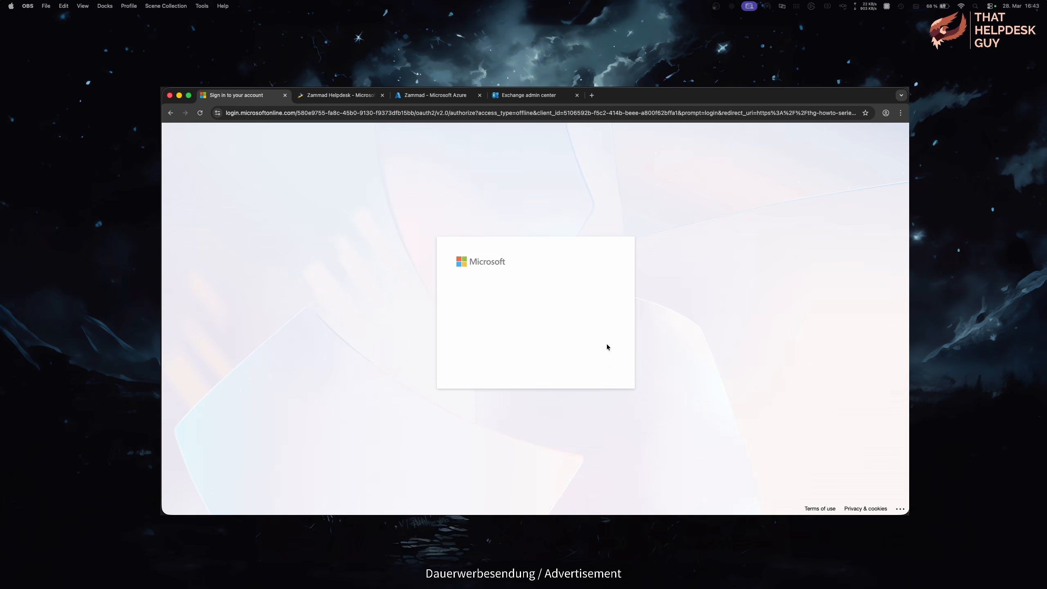
pyautogui.press('super+v')
pyautogui.click(601, 363)
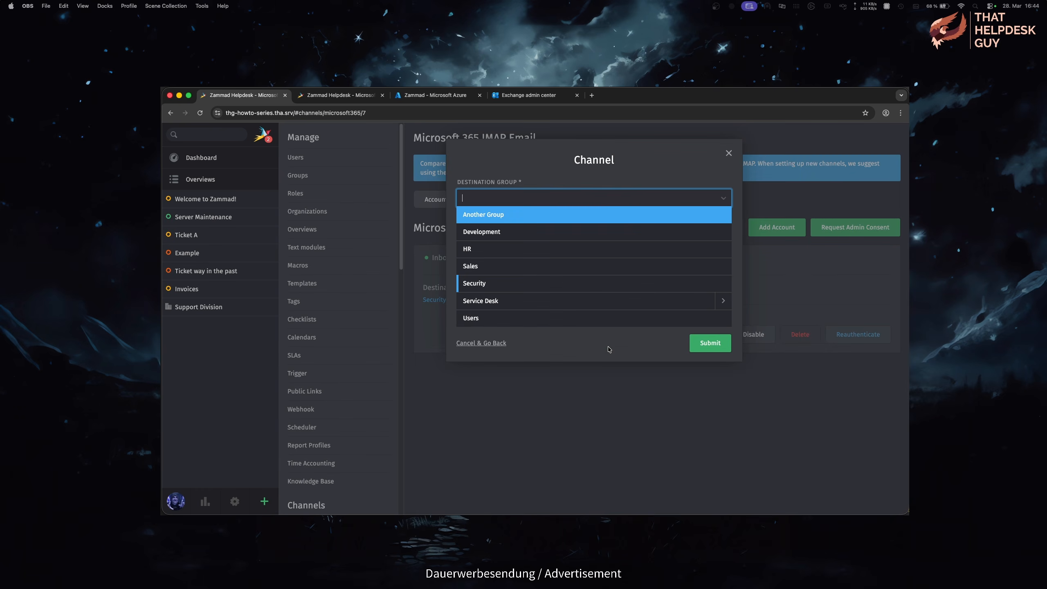
pyautogui.click(697, 350)
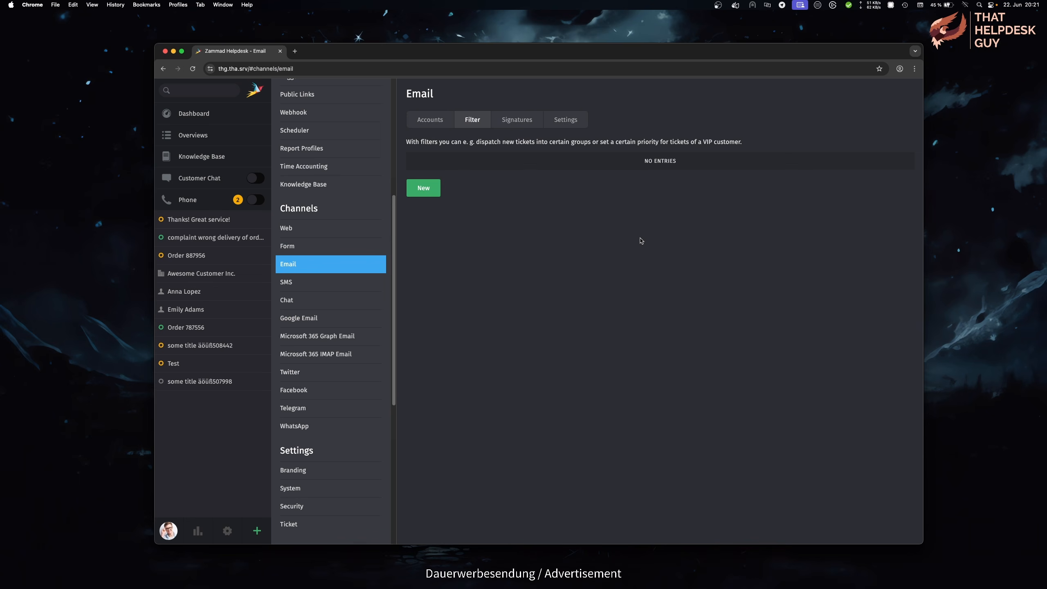
pyautogui.click(324, 318)
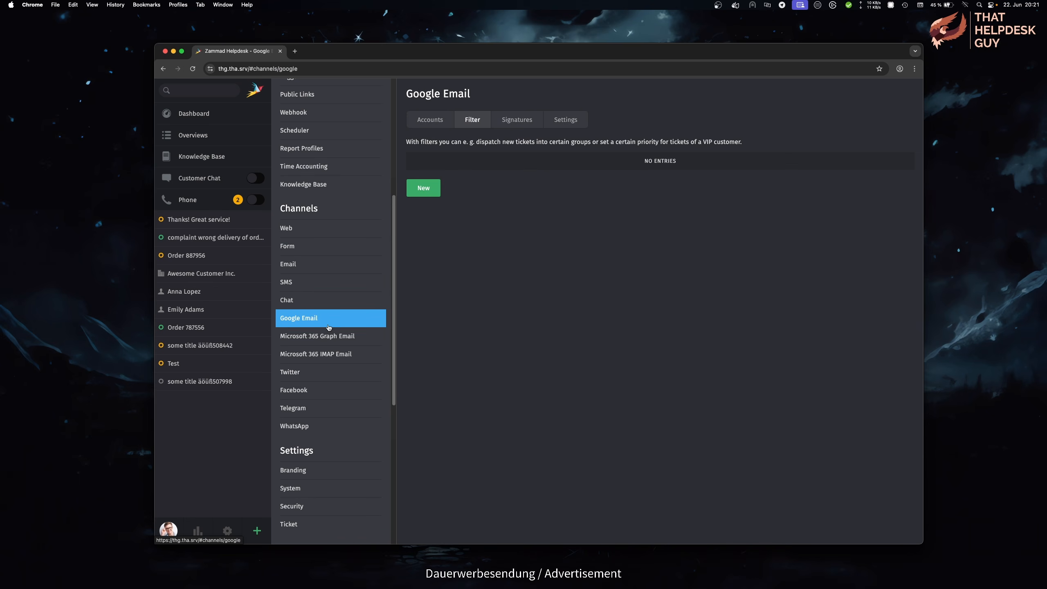
pyautogui.click(342, 336)
pyautogui.click(367, 354)
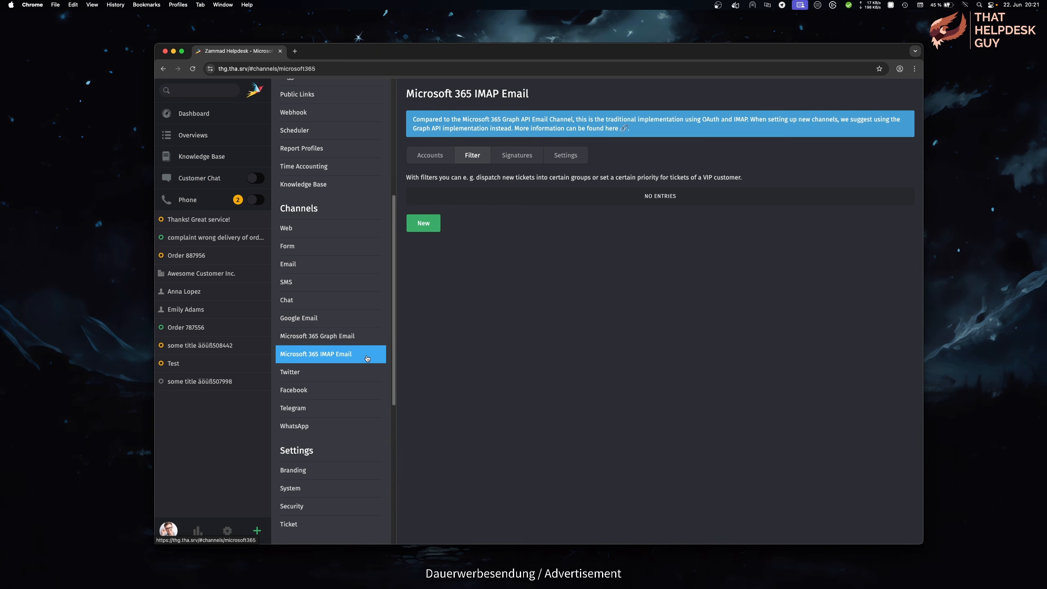
pyautogui.click(424, 224)
pyautogui.write('xx')
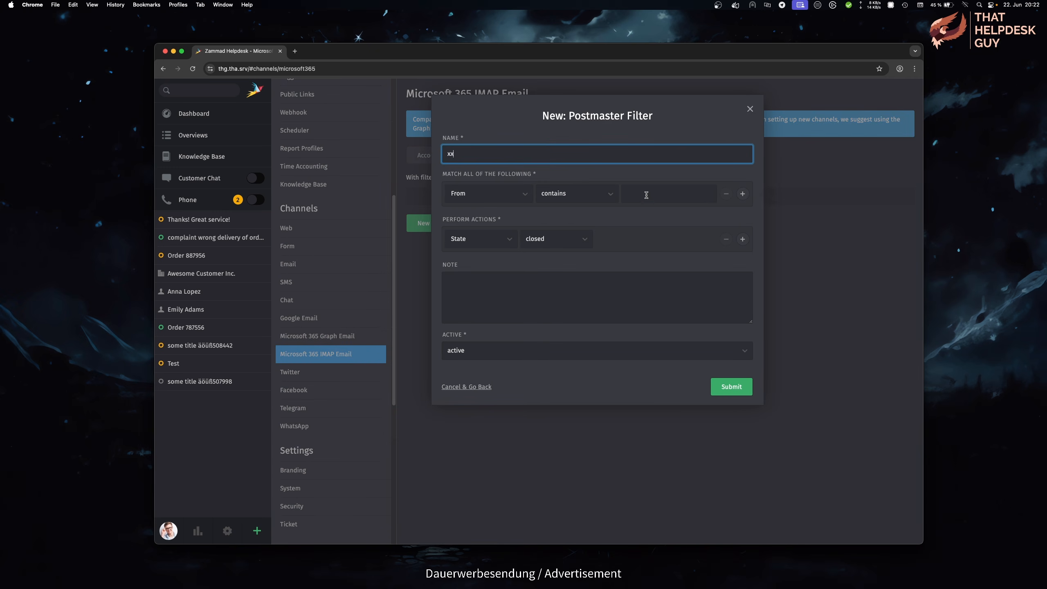
pyautogui.click(643, 195)
pyautogui.write('xx')
pyautogui.click(459, 353)
pyautogui.click(462, 364)
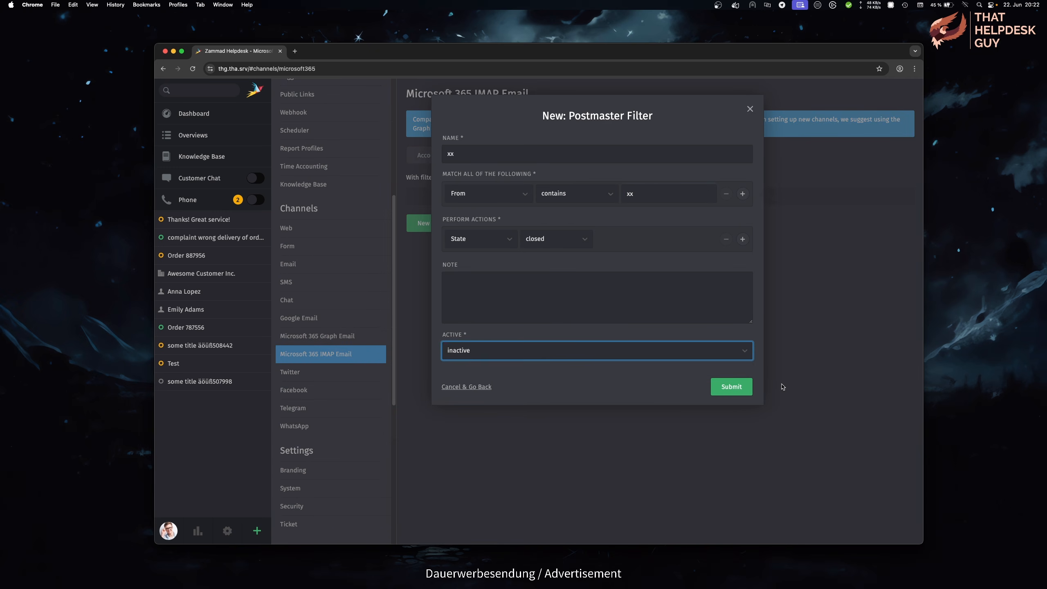
pyautogui.click(742, 387)
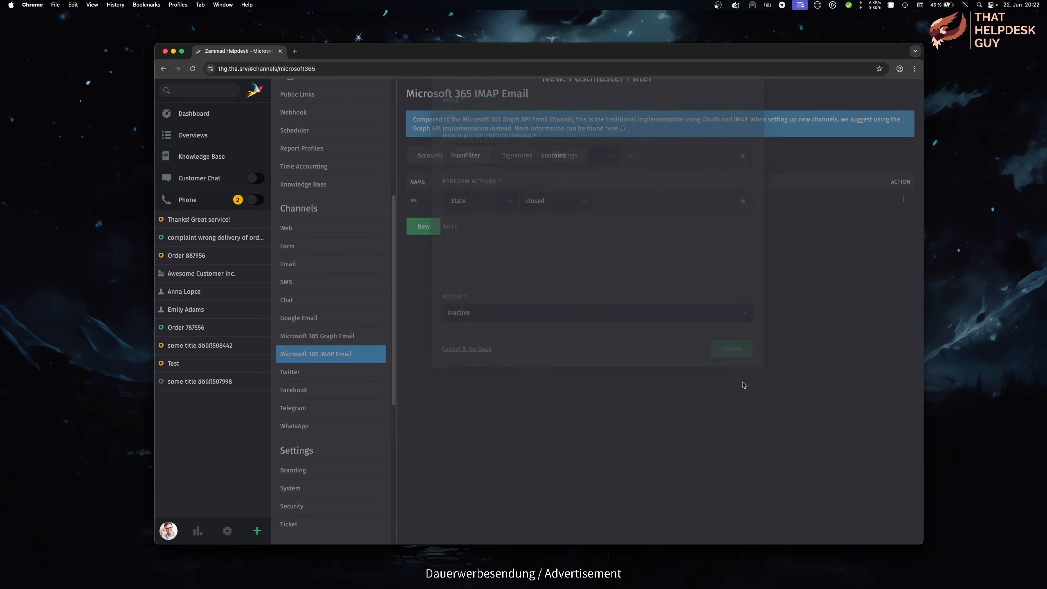
pyautogui.click(362, 266)
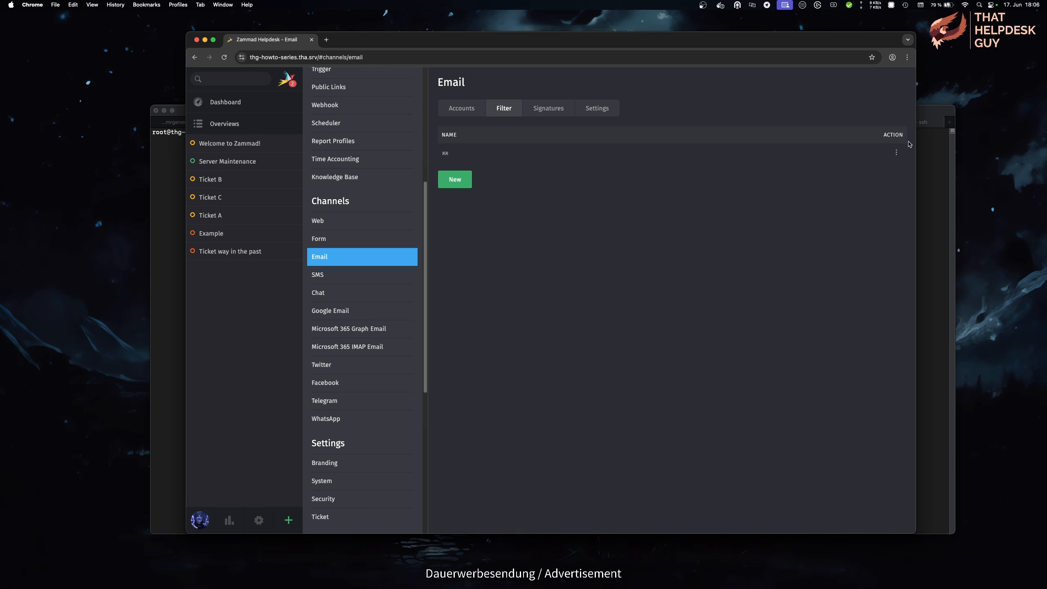
pyautogui.click(896, 153)
pyautogui.click(886, 186)
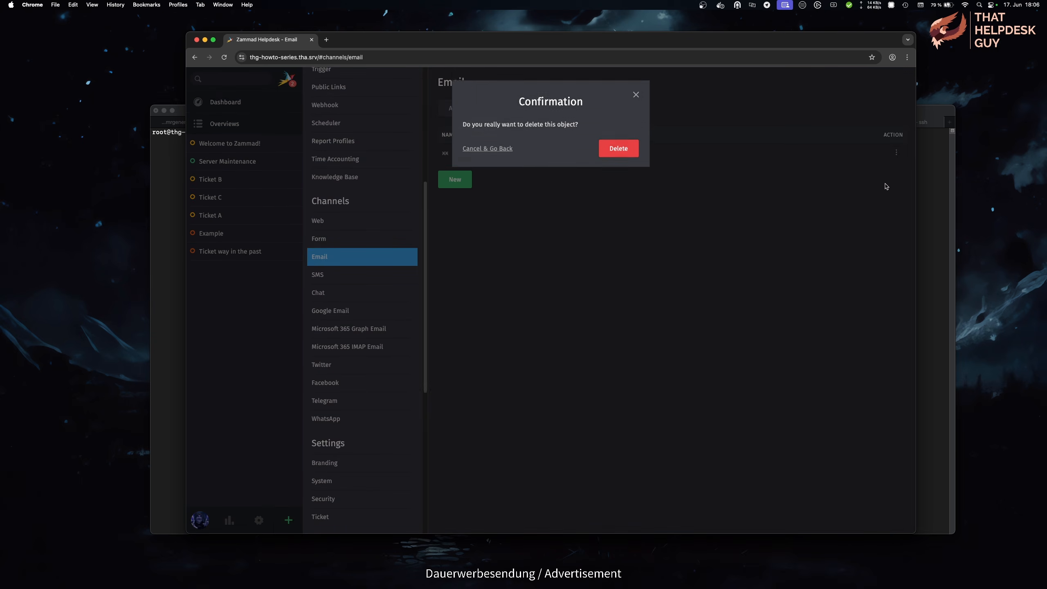
pyautogui.click(630, 153)
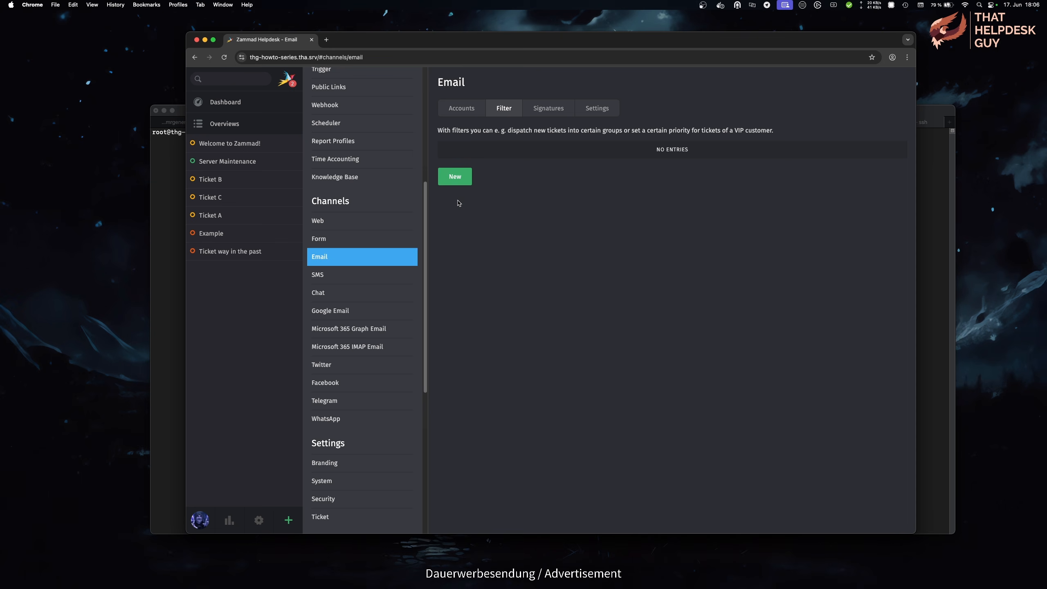
# Step: Start a new postmaster filter named 'Ignore facebook messages' and review the matchable headers
pyautogui.click(455, 177)
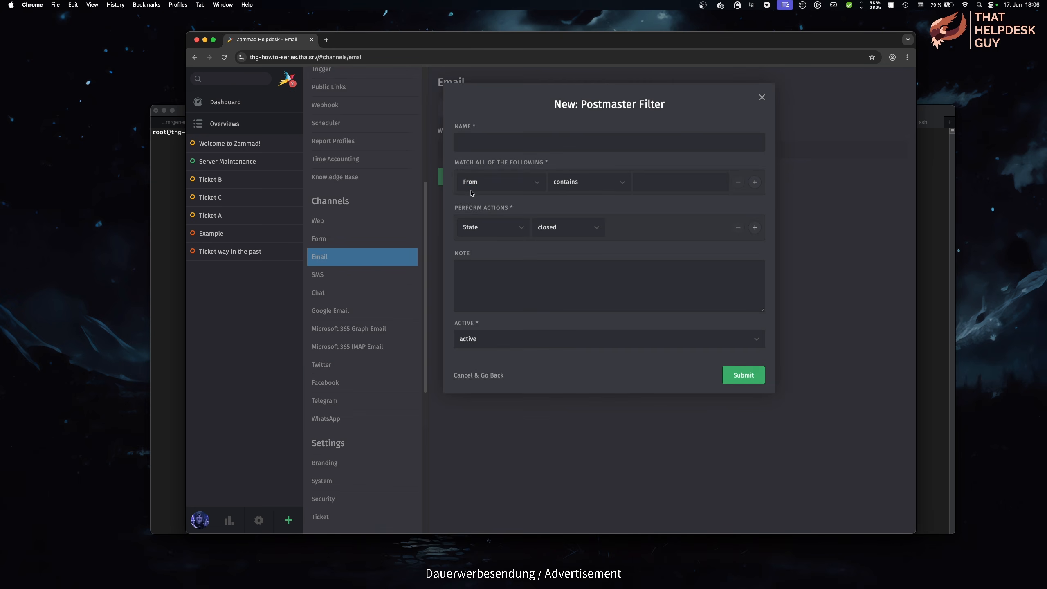
pyautogui.write('Ignore facebook messages')
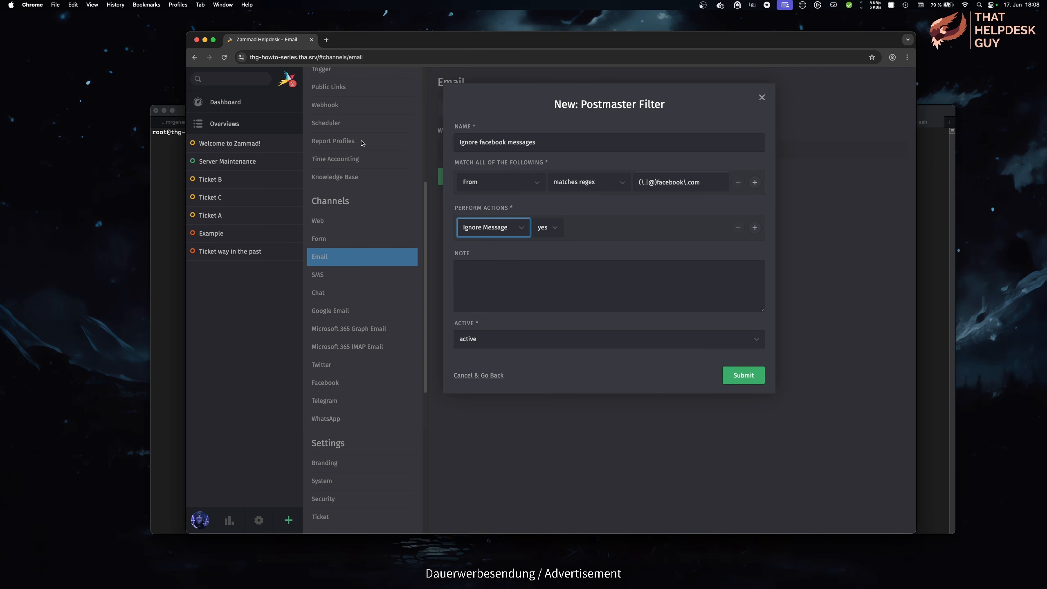
pyautogui.click(659, 234)
pyautogui.click(530, 184)
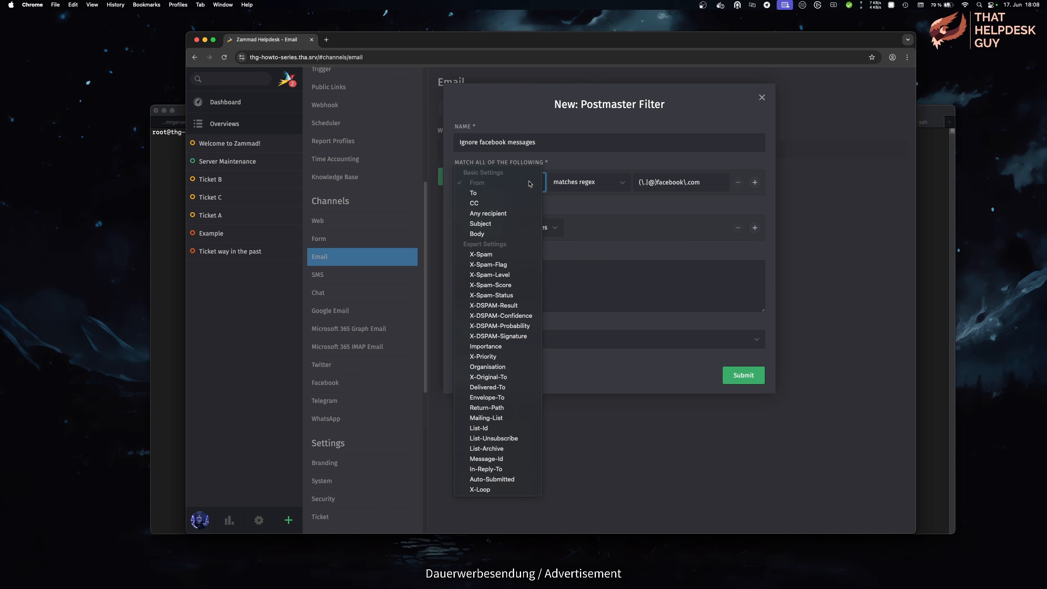
pyautogui.click(604, 335)
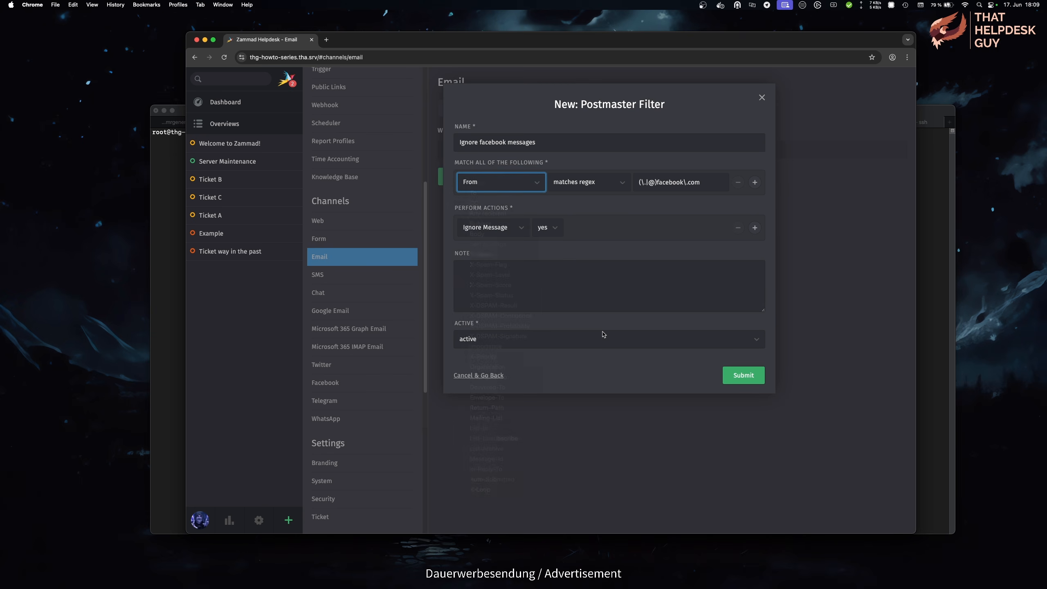
# Step: Set the filter action to group Another Group, then try and remove a second HR group action
pyautogui.click(523, 232)
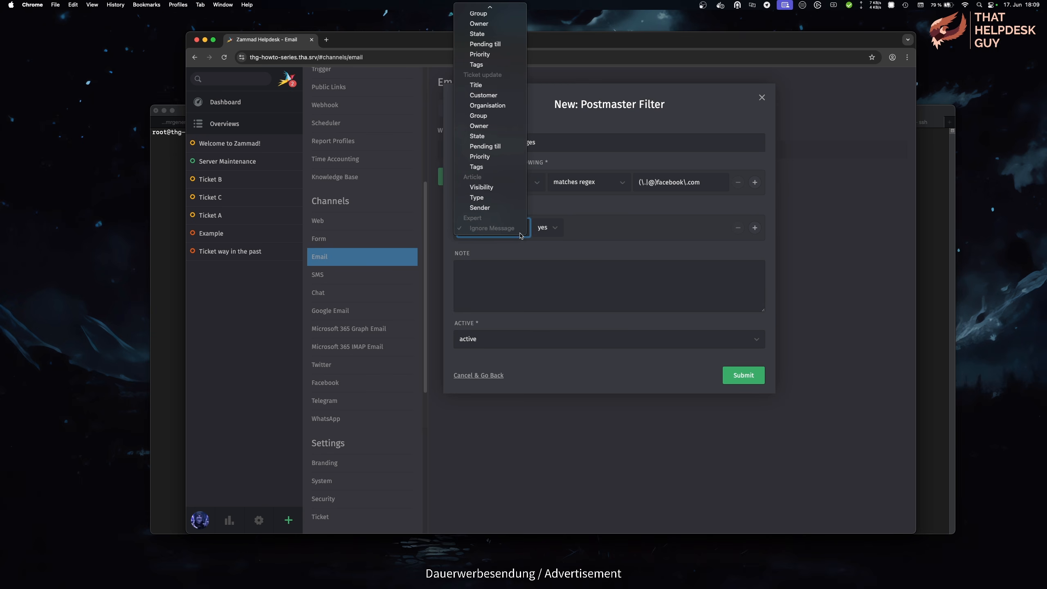
pyautogui.scroll(3, 510, 221)
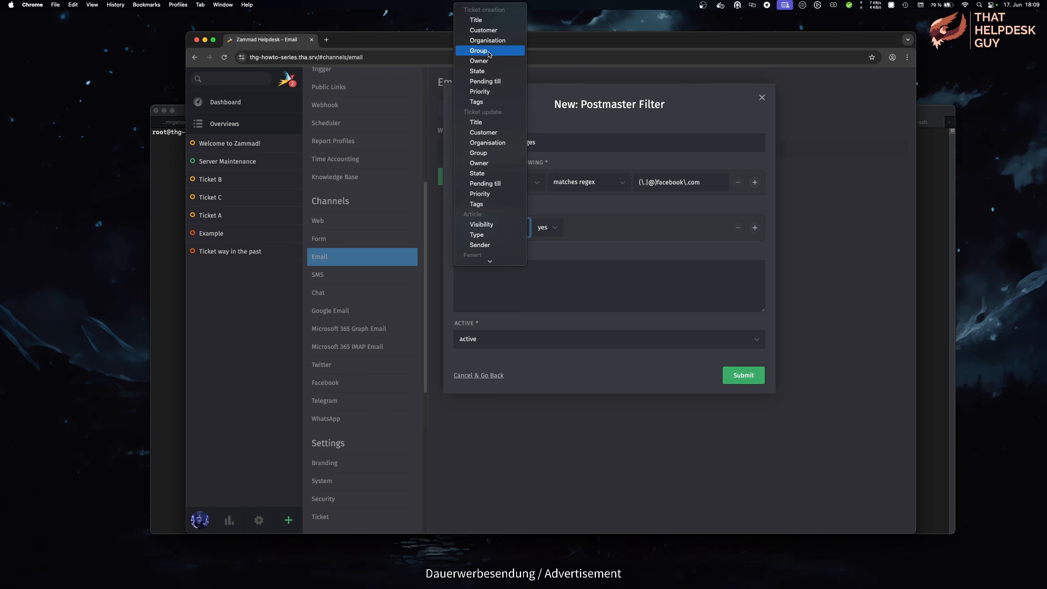
pyautogui.click(478, 54)
pyautogui.click(672, 226)
pyautogui.click(643, 244)
pyautogui.click(754, 227)
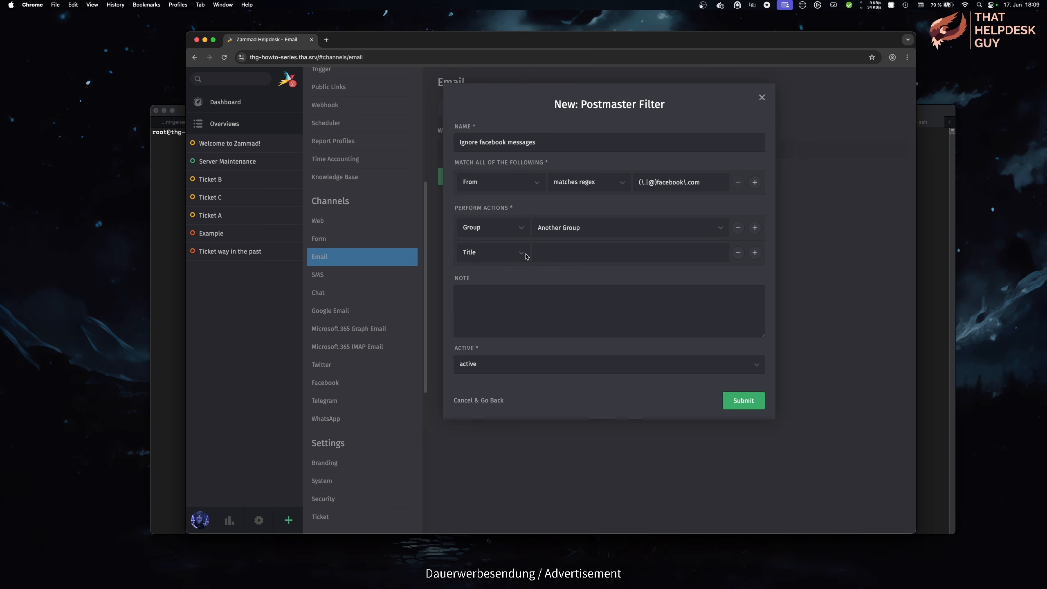
pyautogui.click(520, 253)
pyautogui.click(479, 385)
pyautogui.click(738, 253)
# Step: Try the article visibility, article type and article sender actions for the filter
pyautogui.click(505, 228)
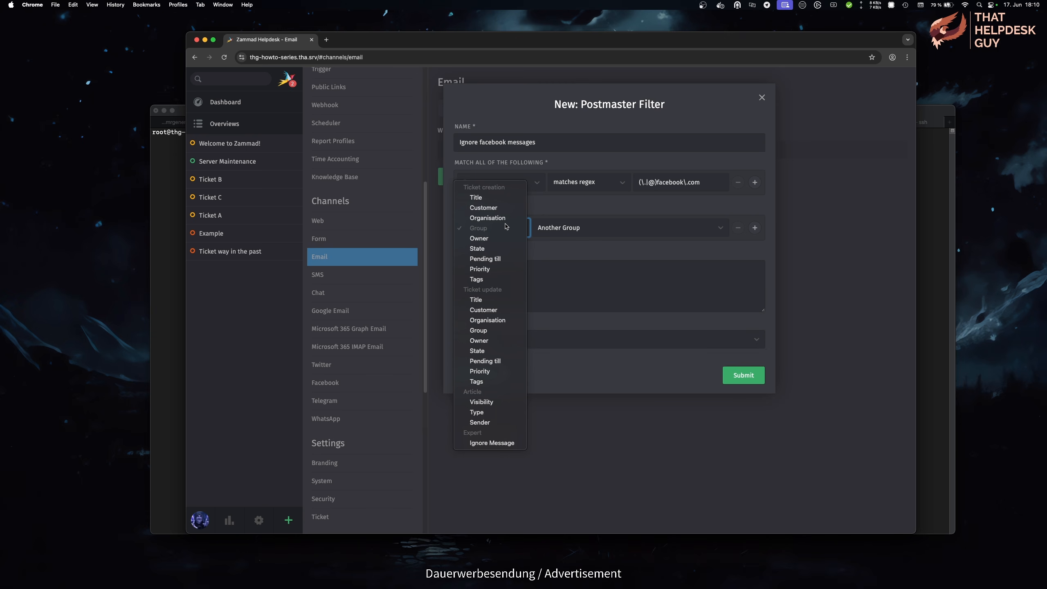
pyautogui.click(494, 401)
pyautogui.click(564, 234)
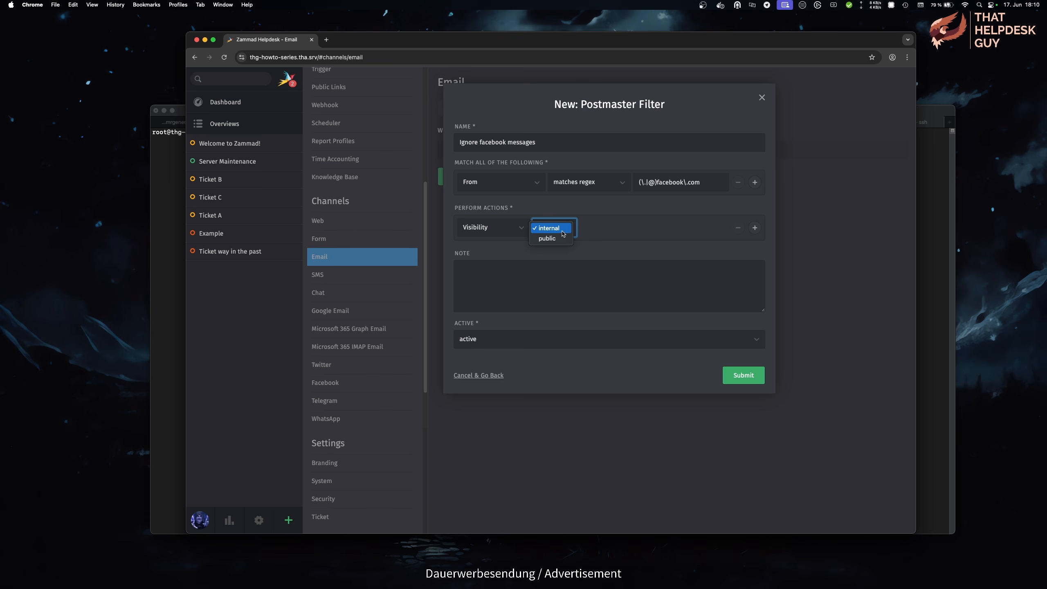
pyautogui.click(563, 233)
pyautogui.click(517, 230)
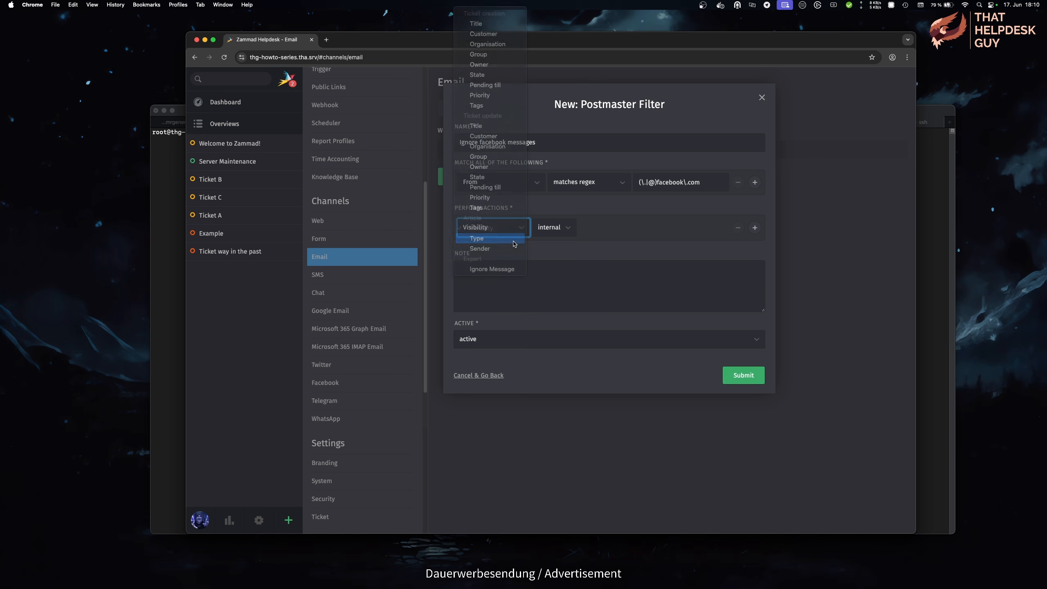
pyautogui.click(515, 241)
pyautogui.click(622, 233)
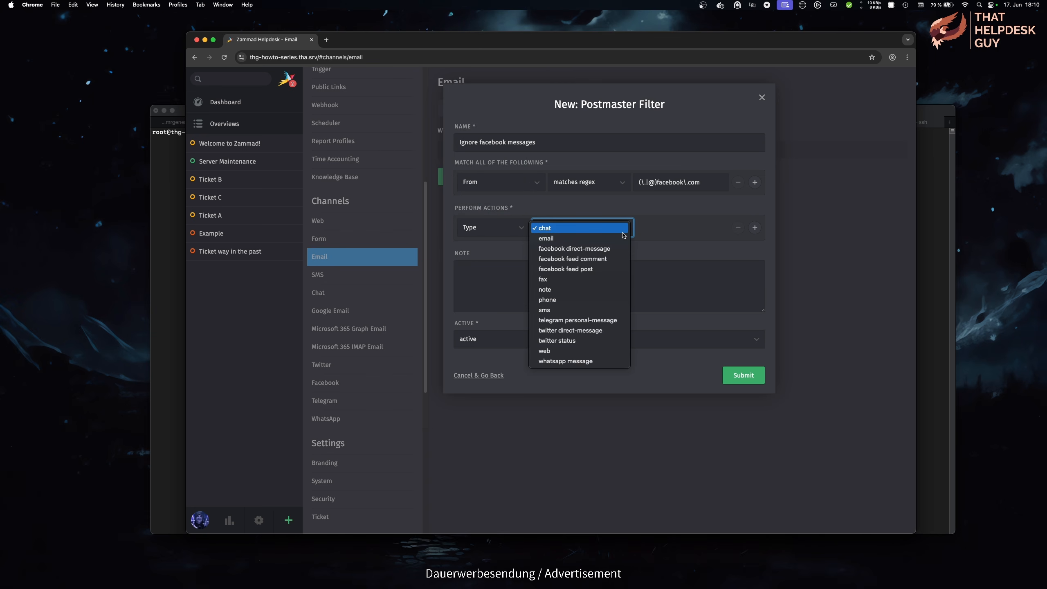
pyautogui.click(518, 231)
pyautogui.click(517, 229)
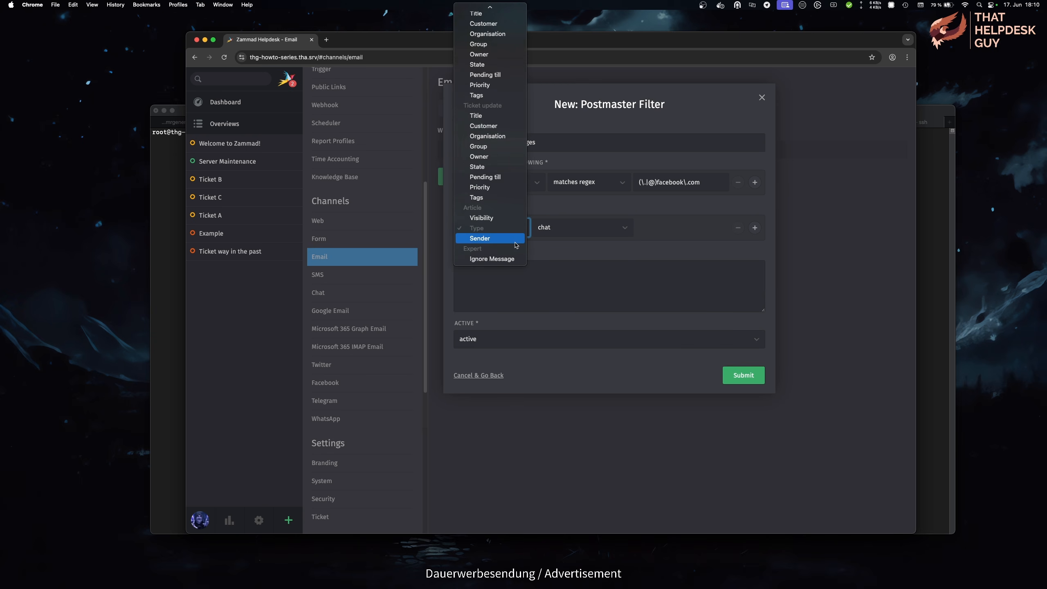
pyautogui.click(515, 242)
pyautogui.click(576, 232)
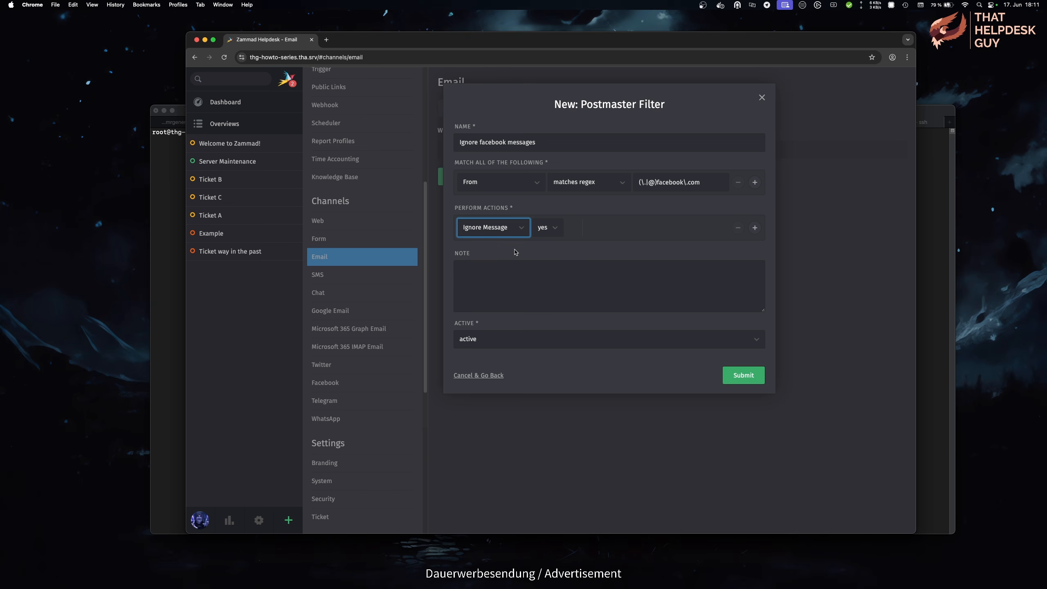
# Step: Add the note 'My amazing note' and save the filter
pyautogui.click(530, 264)
pyautogui.write('My amazing note')
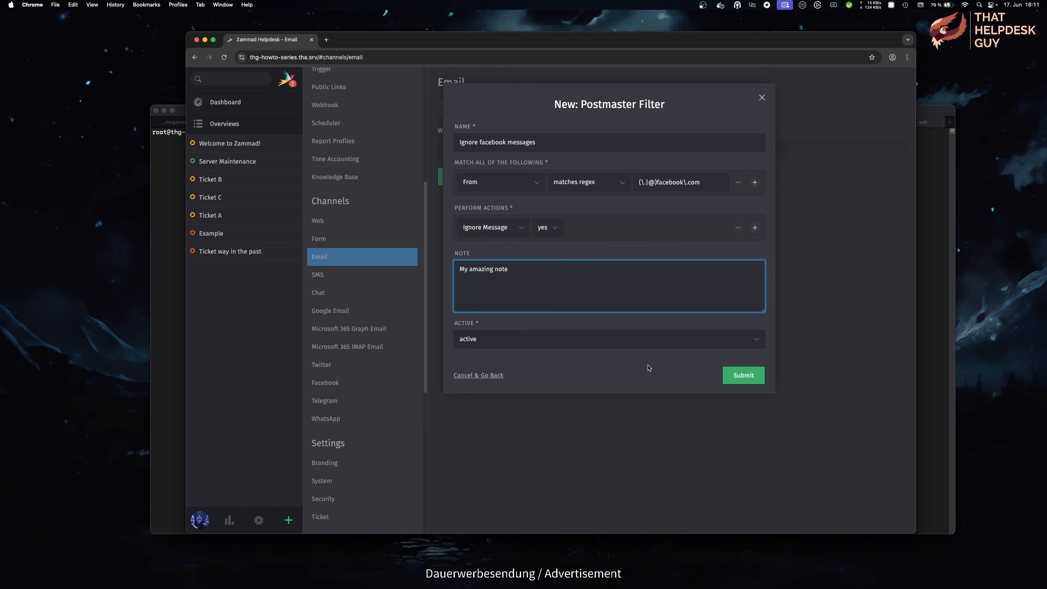
pyautogui.click(761, 380)
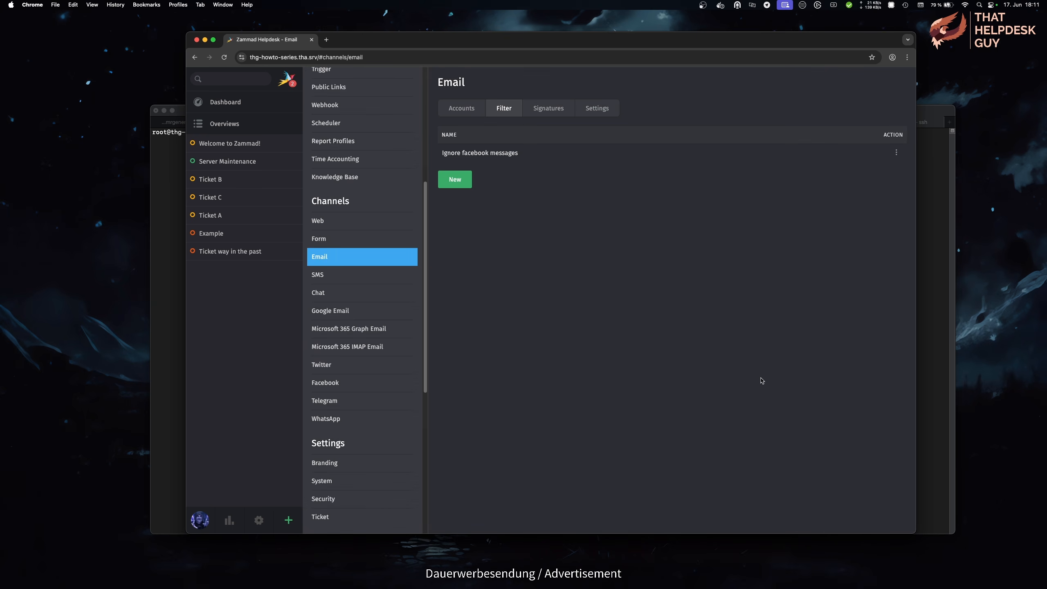
# Step: Start a filter 'Pre-Tag Spam messages' matching X-Spam containing 'true'
pyautogui.click(460, 184)
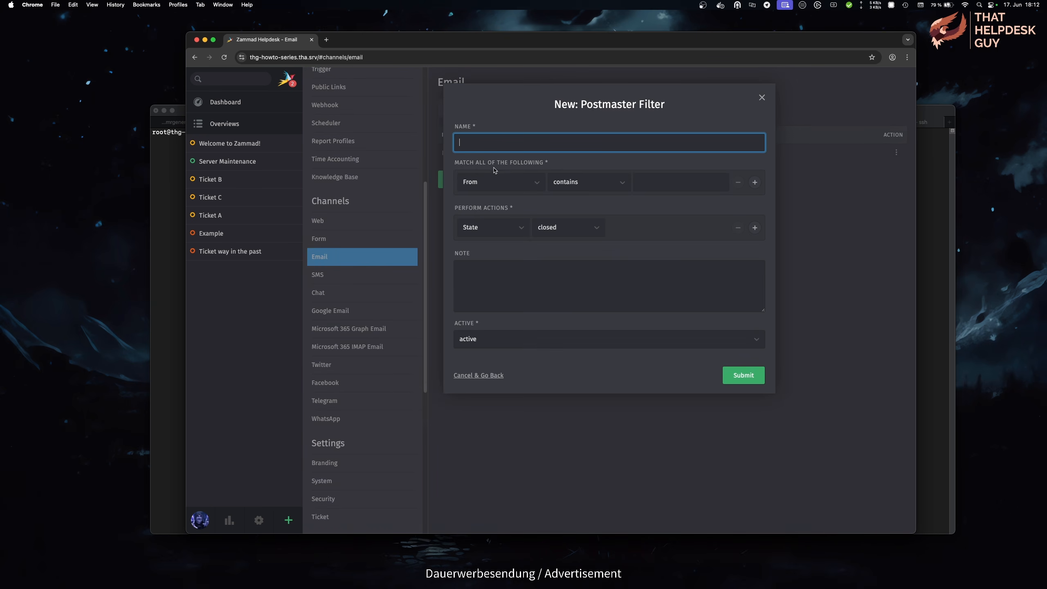
pyautogui.write('Pre-Tag Spam messages')
pyautogui.click(501, 182)
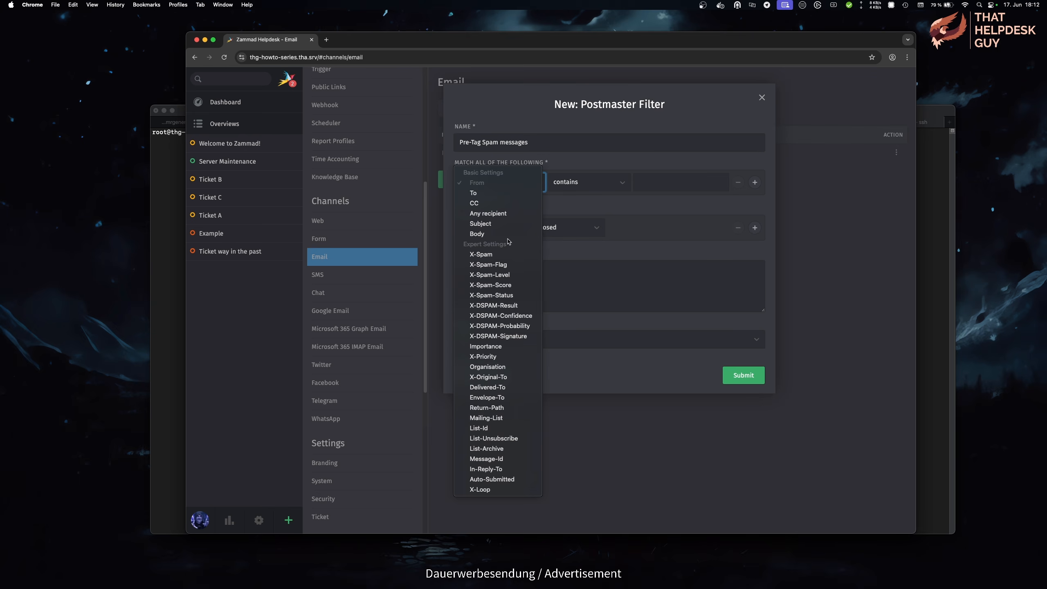
pyautogui.click(513, 255)
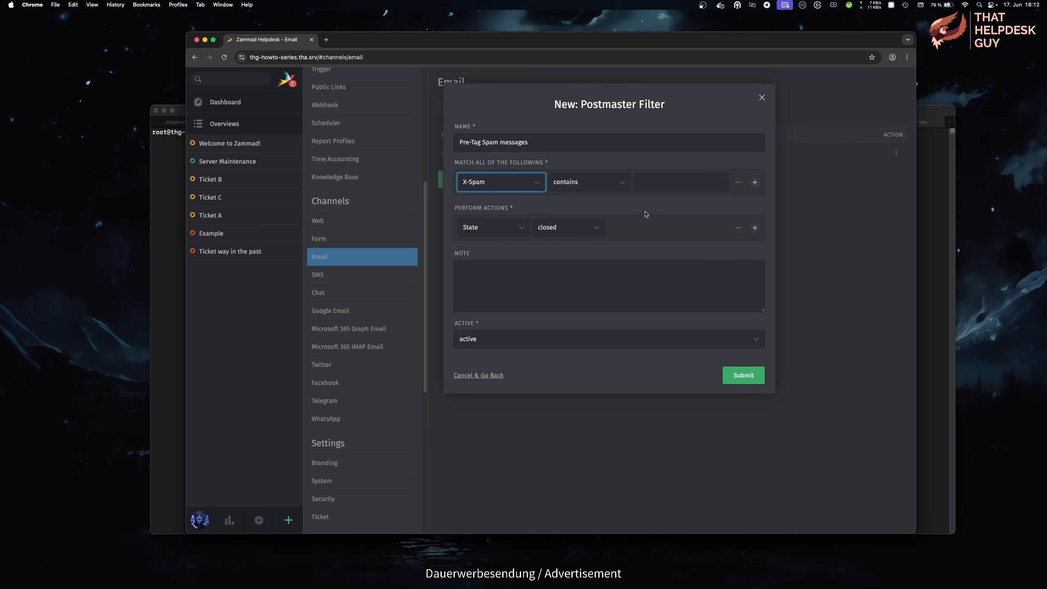
pyautogui.click(657, 186)
pyautogui.write('true')
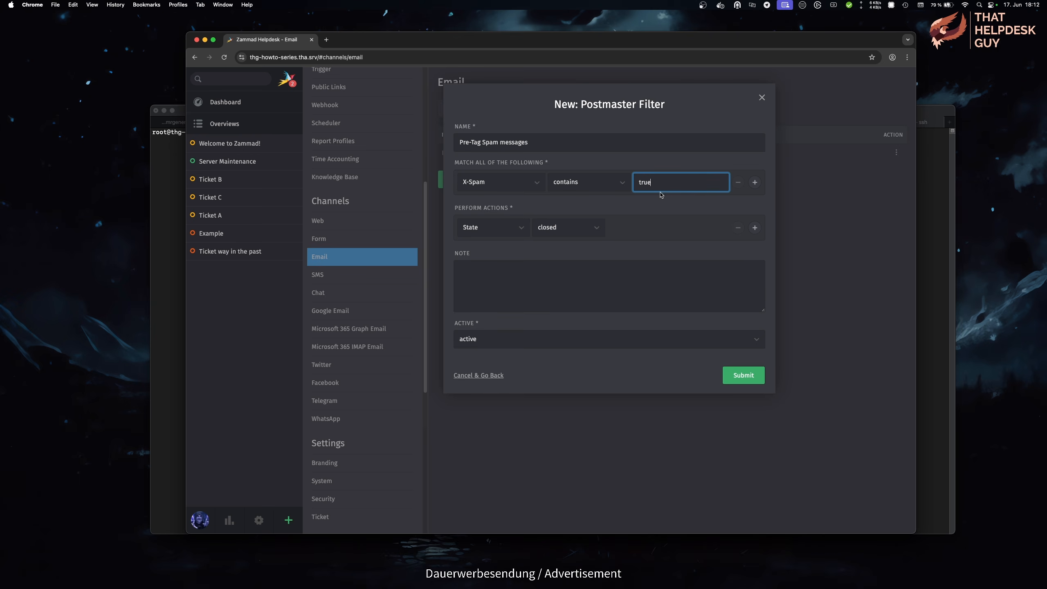
# Step: Add an action that tags matching mail with 'spam'
pyautogui.click(501, 231)
pyautogui.click(493, 259)
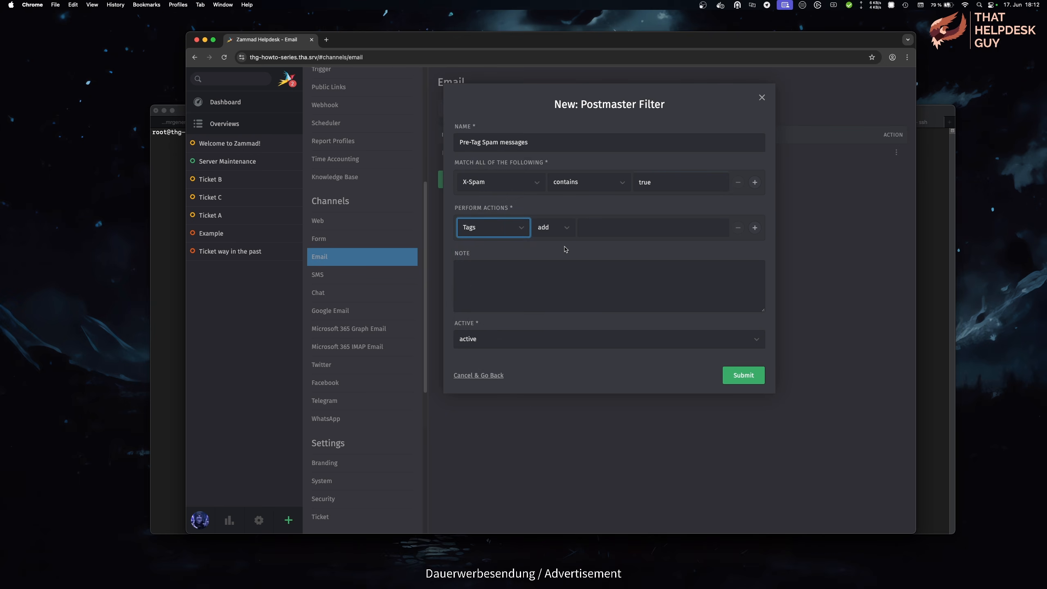
pyautogui.click(609, 228)
pyautogui.write('spam')
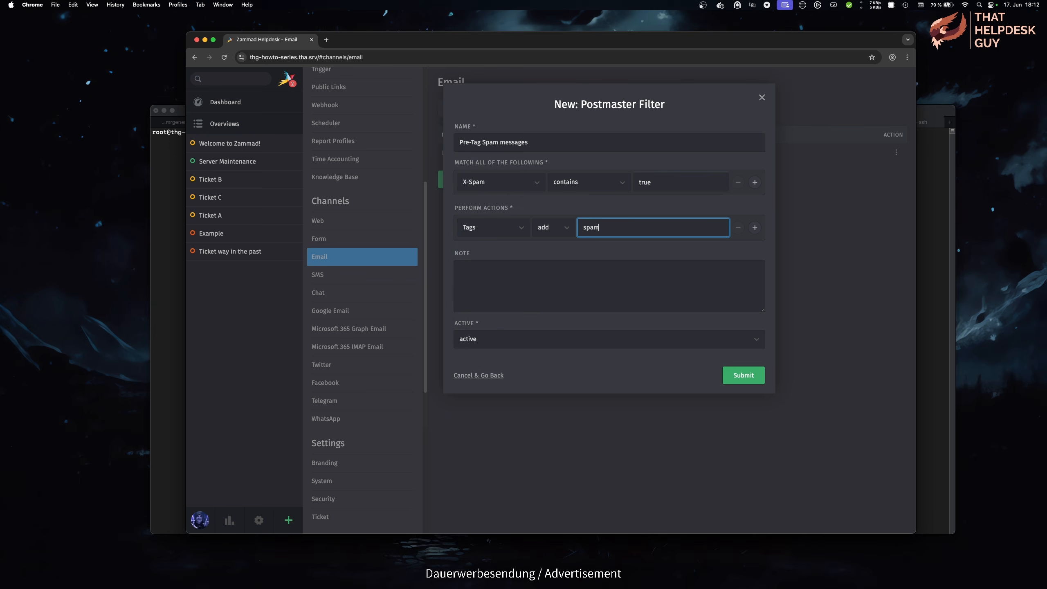
pyautogui.press('Return')
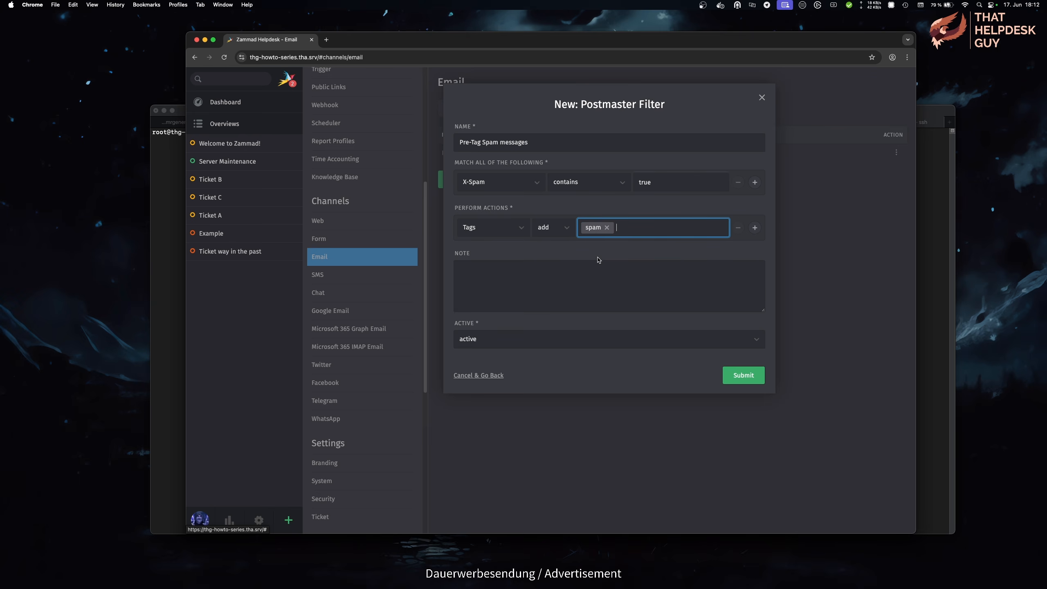
# Step: Add a second action assigning the group Service Desk › 2nd Level
pyautogui.click(754, 228)
pyautogui.click(525, 258)
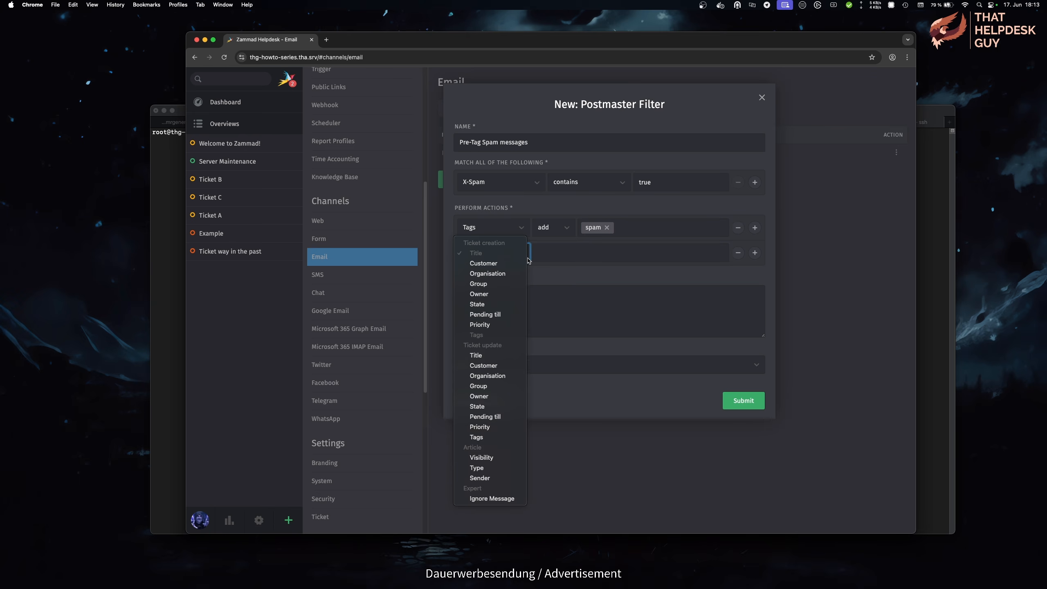
pyautogui.click(515, 285)
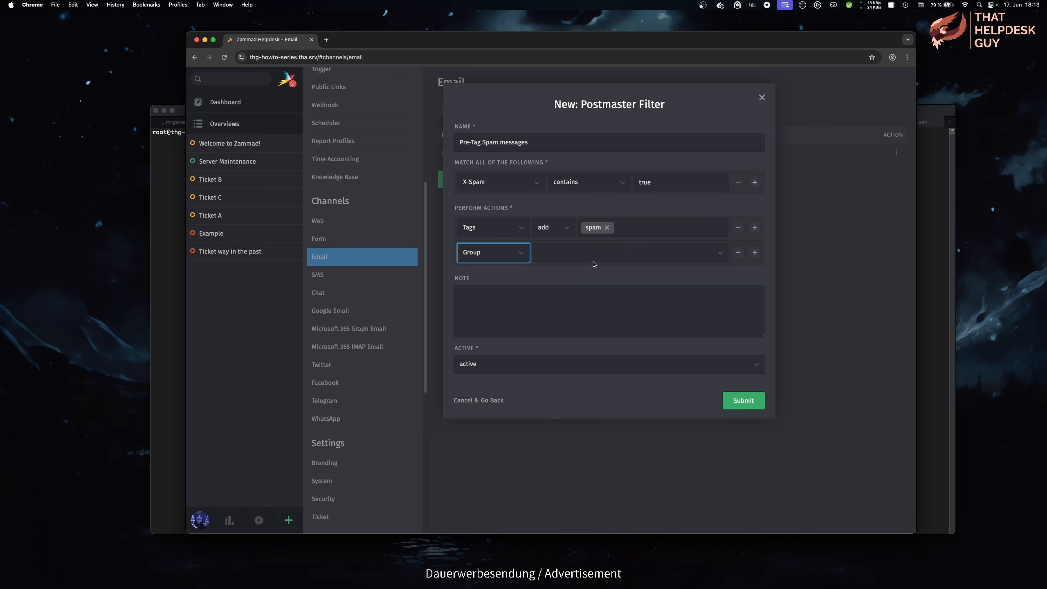
pyautogui.click(723, 253)
pyautogui.click(720, 355)
pyautogui.click(634, 287)
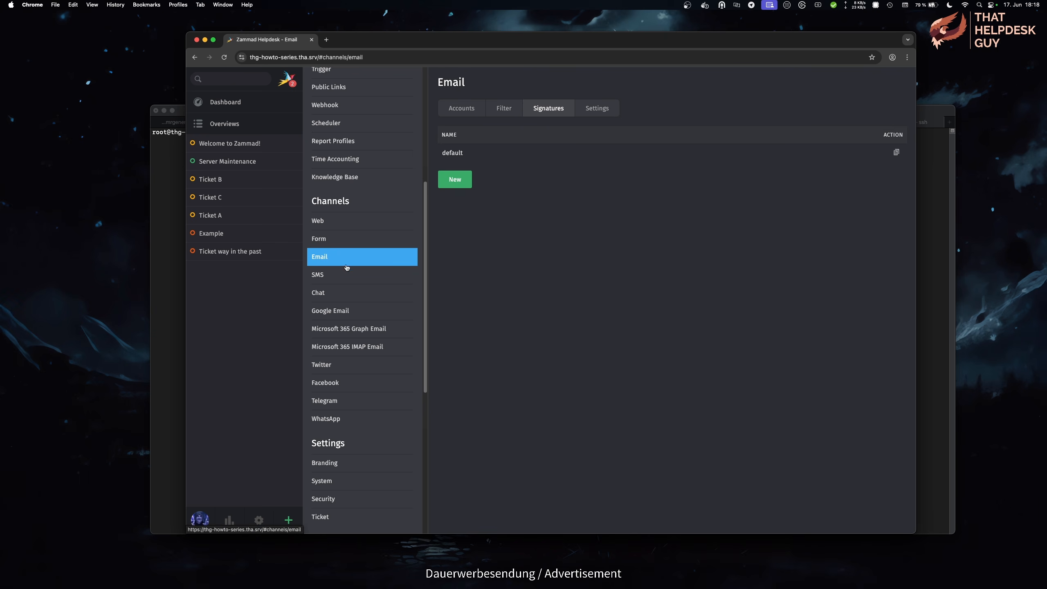
# Step: Compare the signatures under Google Email, Microsoft 365 Graph and IMAP Email, ending on Email
pyautogui.click(373, 312)
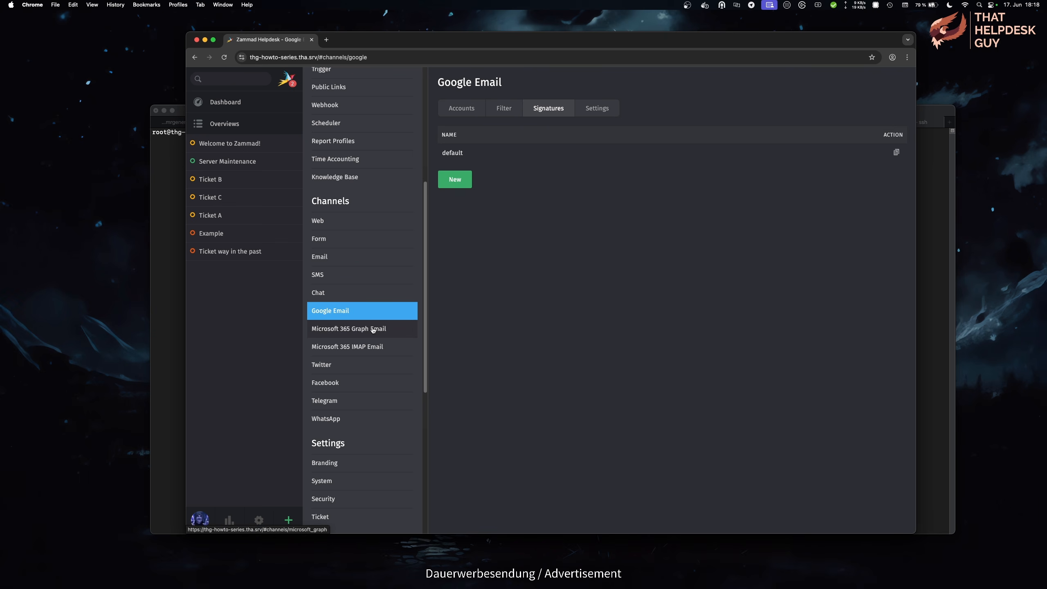
pyautogui.click(373, 329)
pyautogui.click(373, 348)
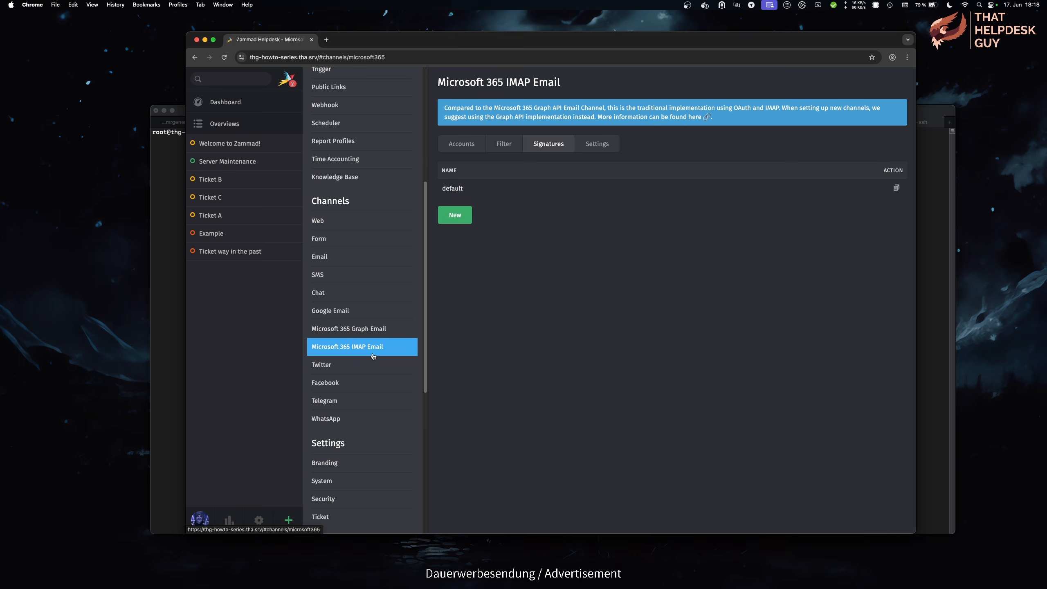
pyautogui.click(367, 264)
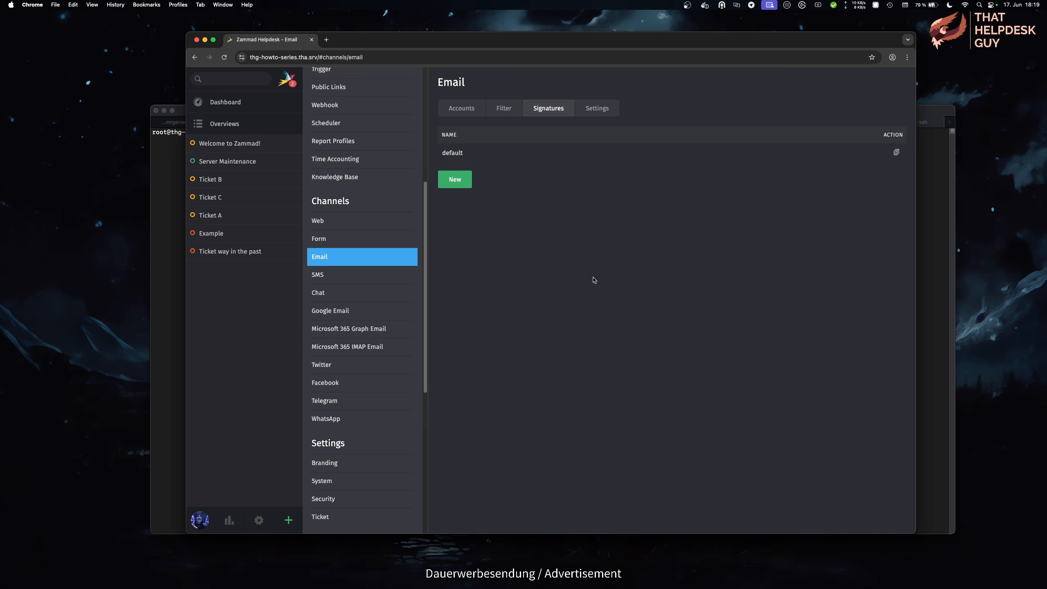
pyautogui.click(455, 180)
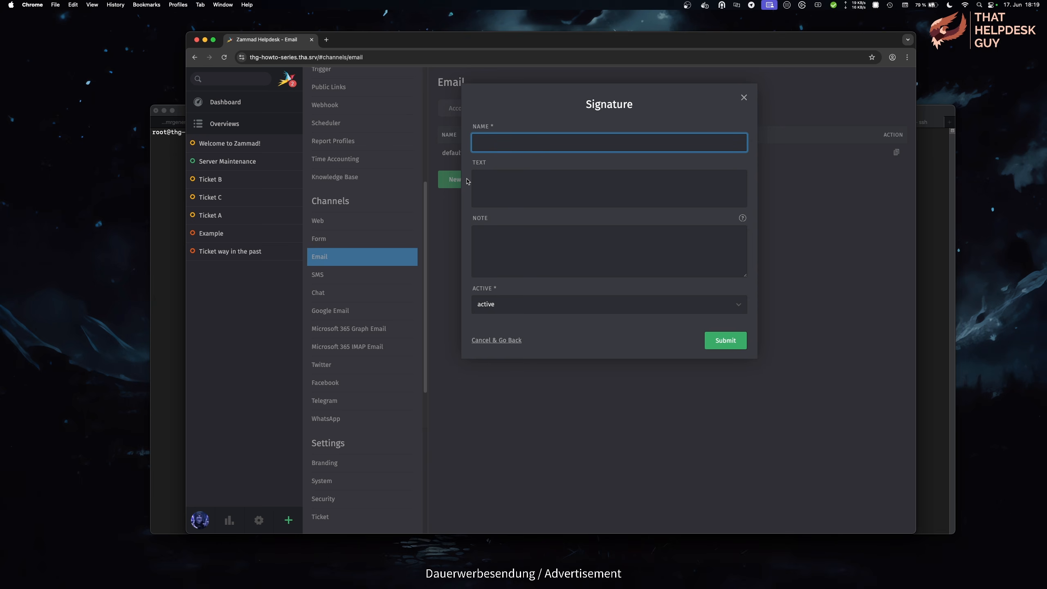
pyautogui.write('company A')
pyautogui.press('Tab')
pyautogui.write('--')
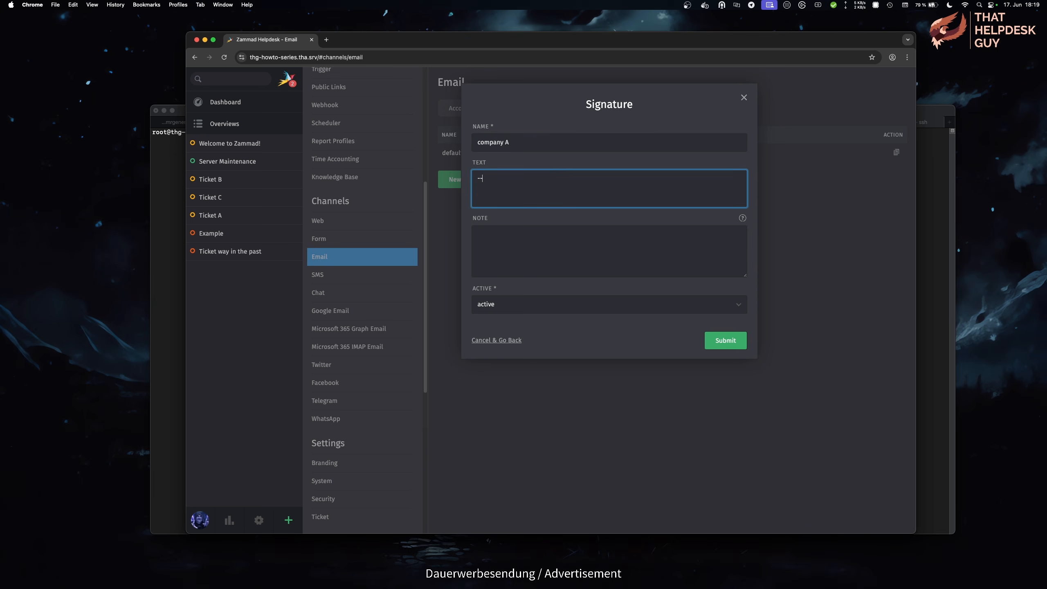
pyautogui.press('Return')
pyautogui.write('Company A')
pyautogui.press('Return')
pyautogui.write('Some Street 123')
pyautogui.press('Return')
pyautogui.write('D-12345 City')
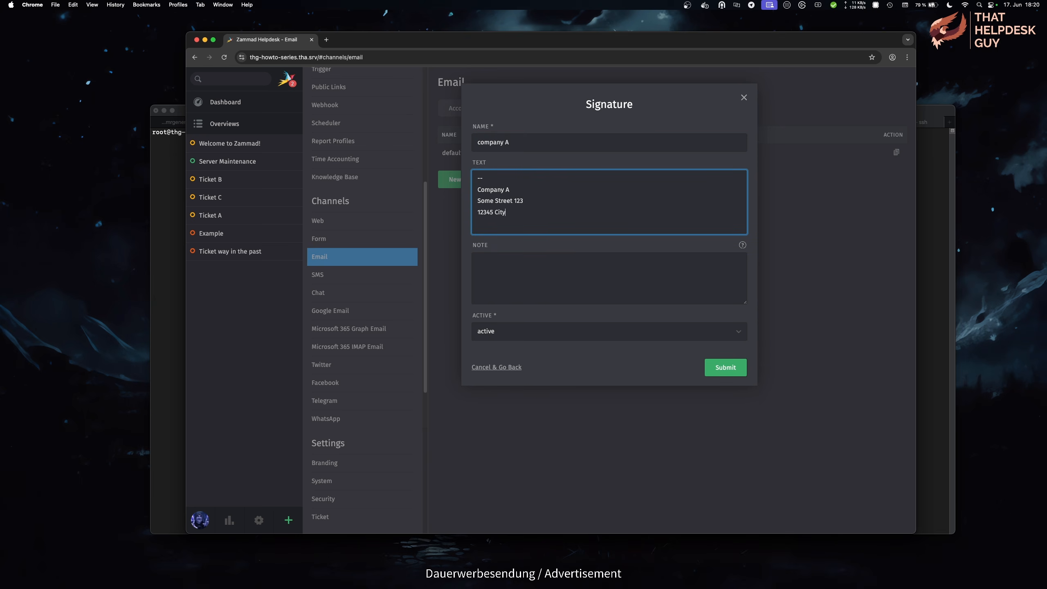
pyautogui.press('Return')
pyautogui.write('Web: https://example.com')
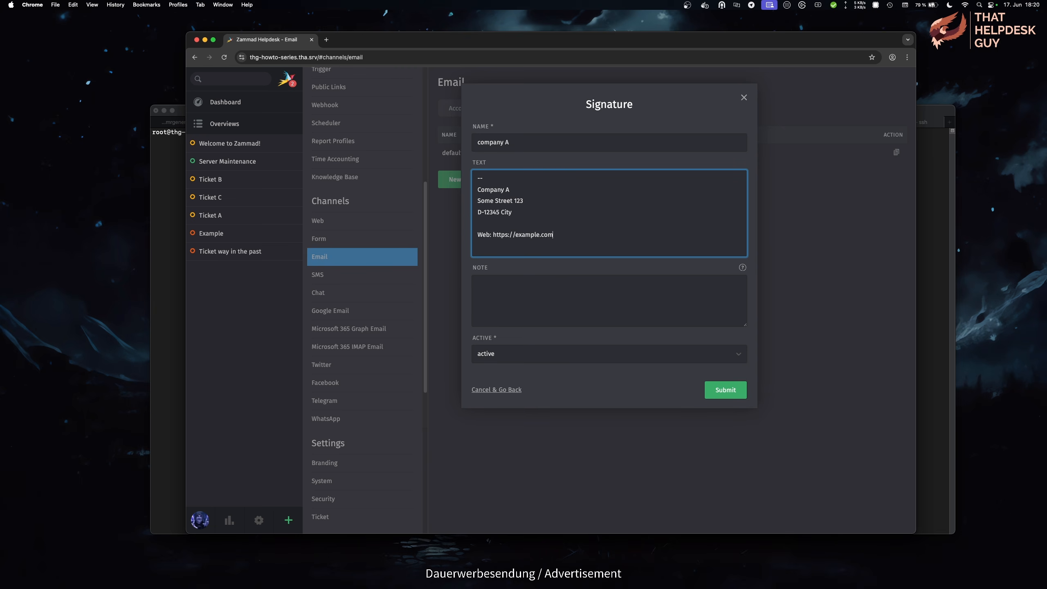
# Step: Add a 'Phone:' line with the pasted phone number above the web line
pyautogui.press('Up')
pyautogui.press('Return')
pyautogui.write('Phone:')
pyautogui.press('super+v')
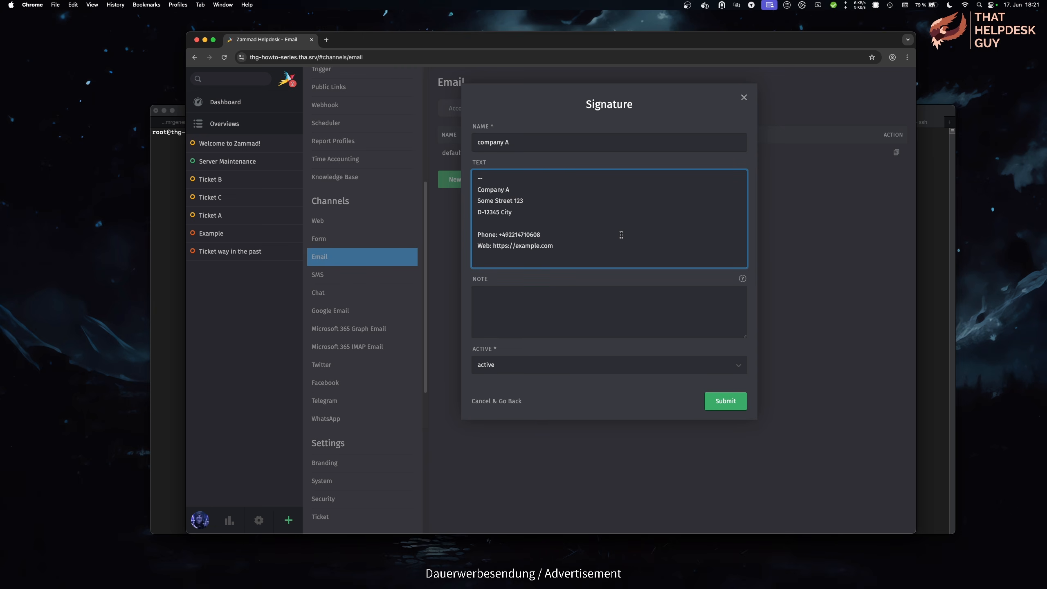
pyautogui.write('Tax Register ID')
pyautogui.moveTo(588, 238); pyautogui.dragTo(486, 246)
pyautogui.press('BackSpace')
pyautogui.press('super+v')
pyautogui.press('super+z')
# Step: Bold the Company A line and paste a small thumbnail image into the signature
pyautogui.tripleClick(513, 189)
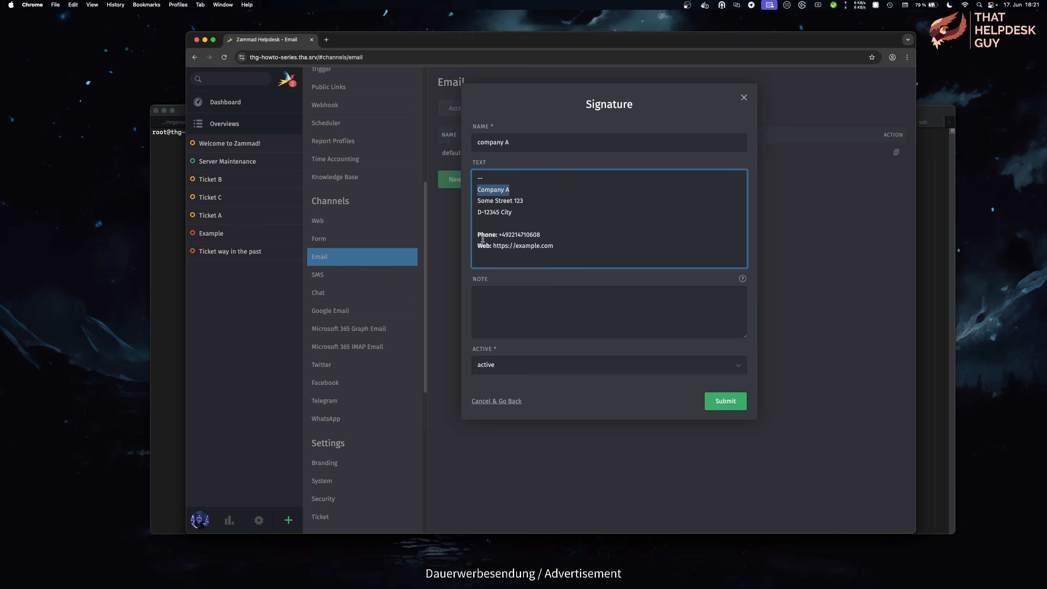
pyautogui.press('super+b')
pyautogui.click(547, 218)
pyautogui.press('super+v')
pyautogui.moveTo(618, 373); pyautogui.dragTo(492, 245)
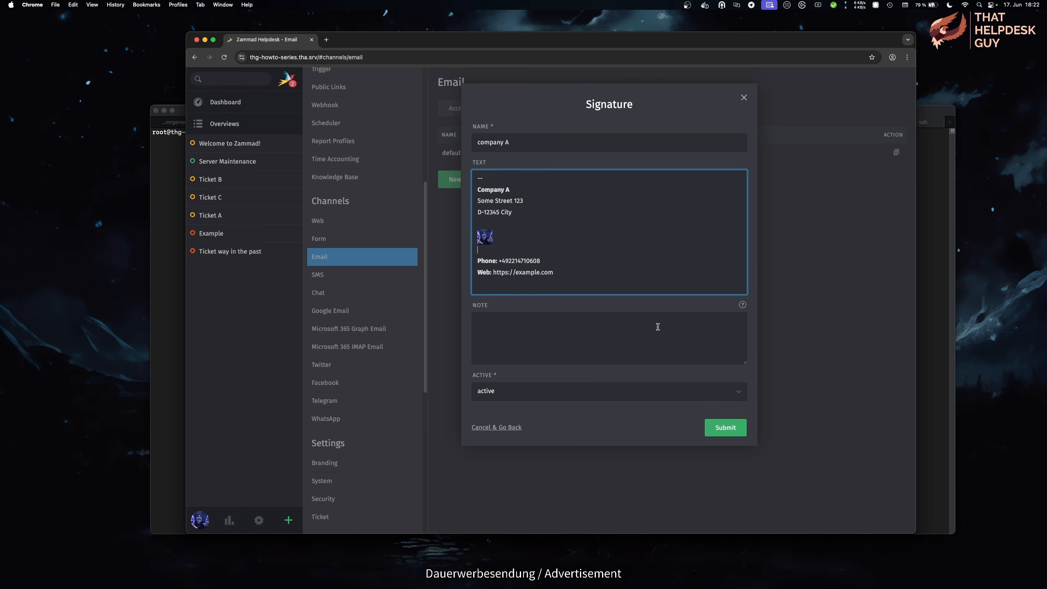
# Step: Insert user firstname, lastname and department placeholders above the '--' separator
pyautogui.click(547, 180)
pyautogui.press('super+Left')
pyautogui.press('Return')
pyautogui.press('Return')
pyautogui.press('Up')
pyautogui.press('Up')
pyautogui.write('::user.fi')
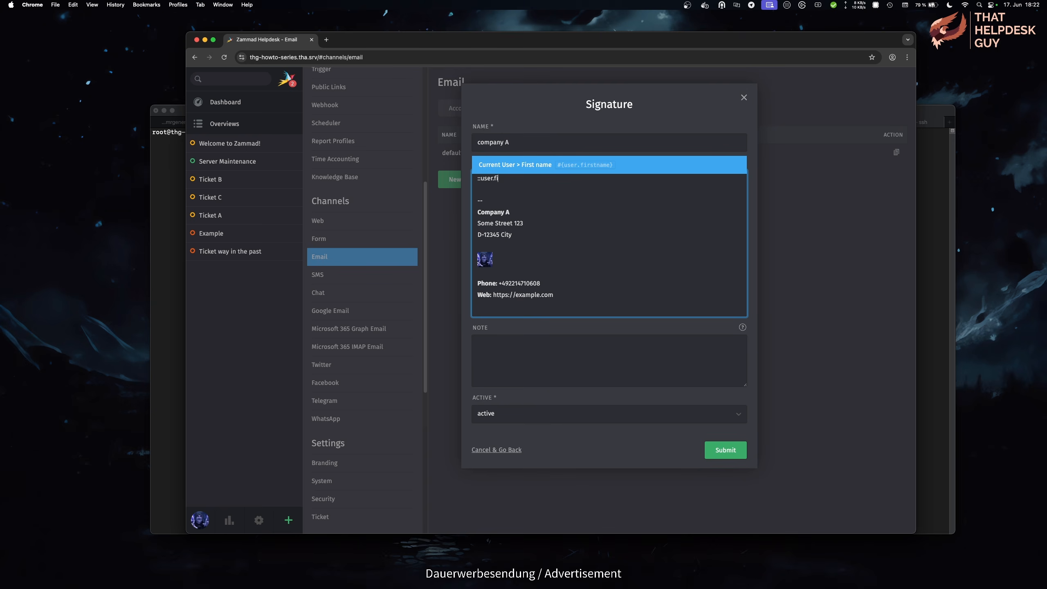
pyautogui.write('r')
pyautogui.press('Return')
pyautogui.write('::user.la')
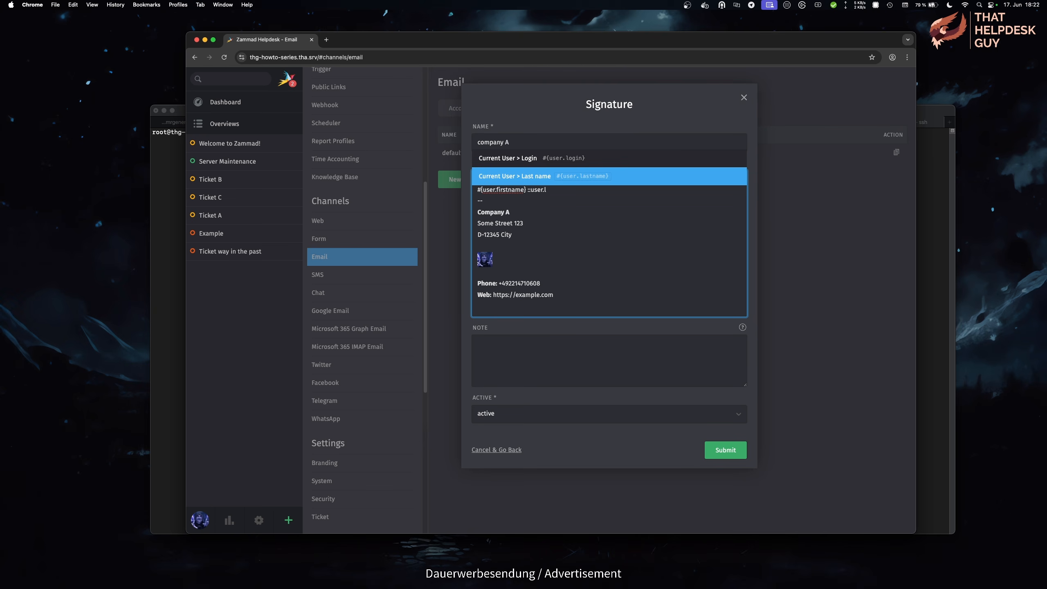
pyautogui.press('Return')
pyautogui.press('Return')
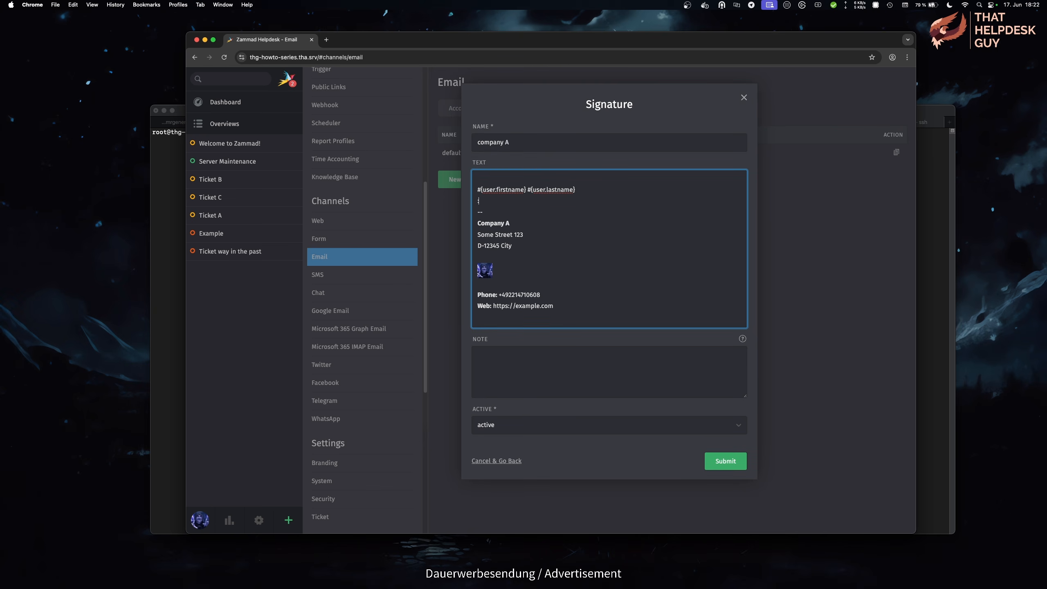
pyautogui.write('::dep')
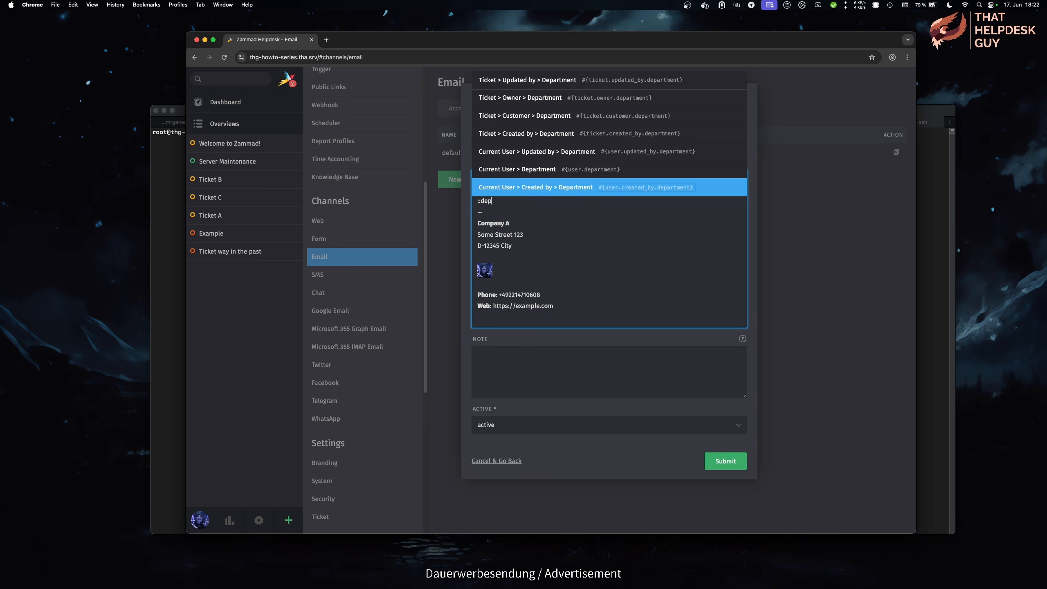
pyautogui.press('Up')
pyautogui.press('Return')
pyautogui.press('Return')
pyautogui.press('Return')
pyautogui.press('Up')
pyautogui.press('Up')
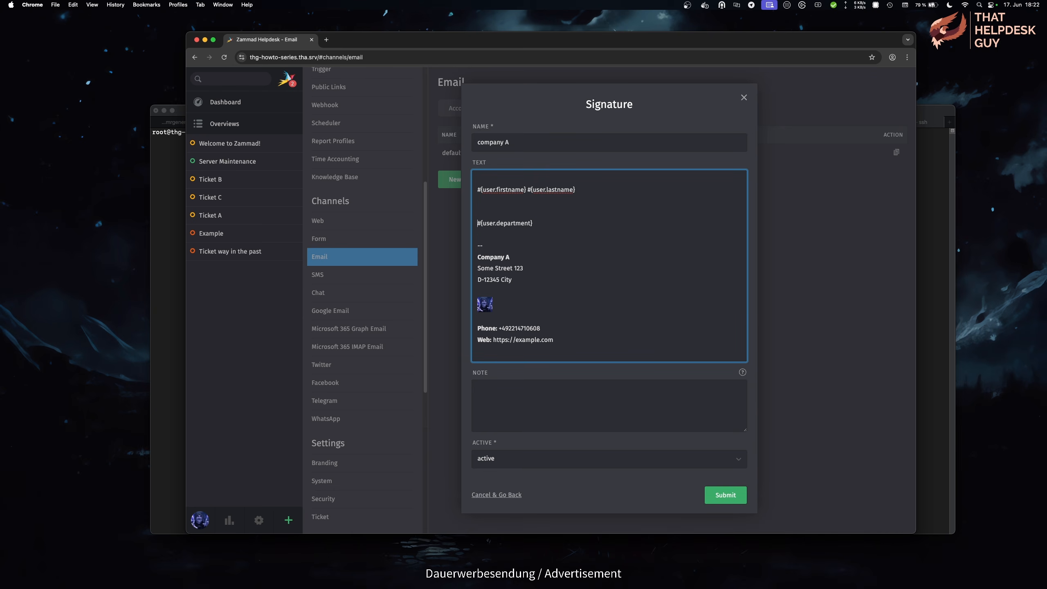
pyautogui.press('BackSpace')
pyautogui.press('BackSpace')
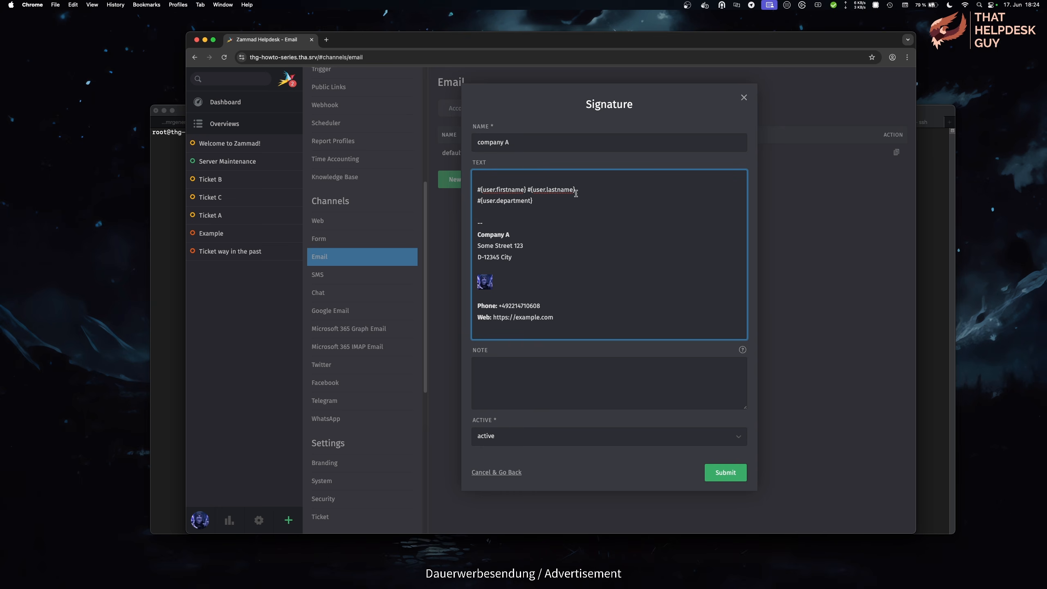
# Step: Save signature company A, then give the Sales group the Enjoy THG sales sender and company A signature
pyautogui.click(738, 472)
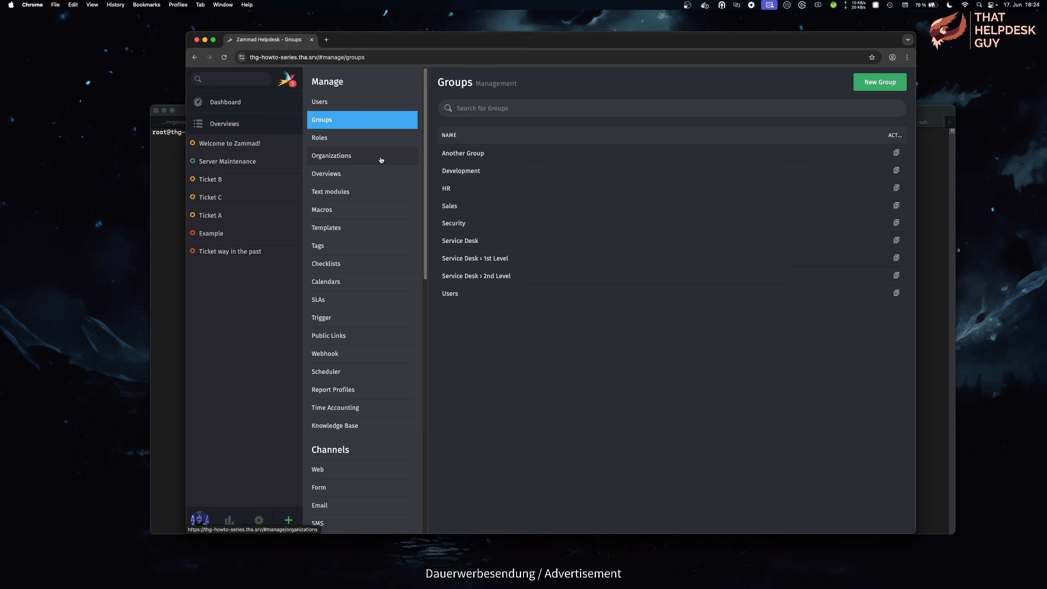
pyautogui.click(498, 207)
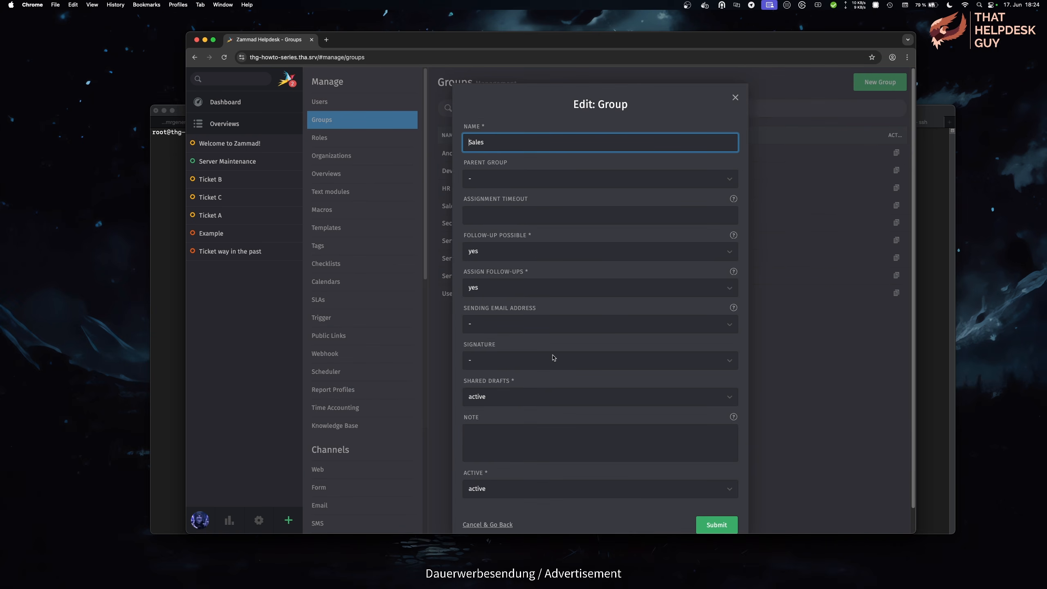
pyautogui.click(543, 325)
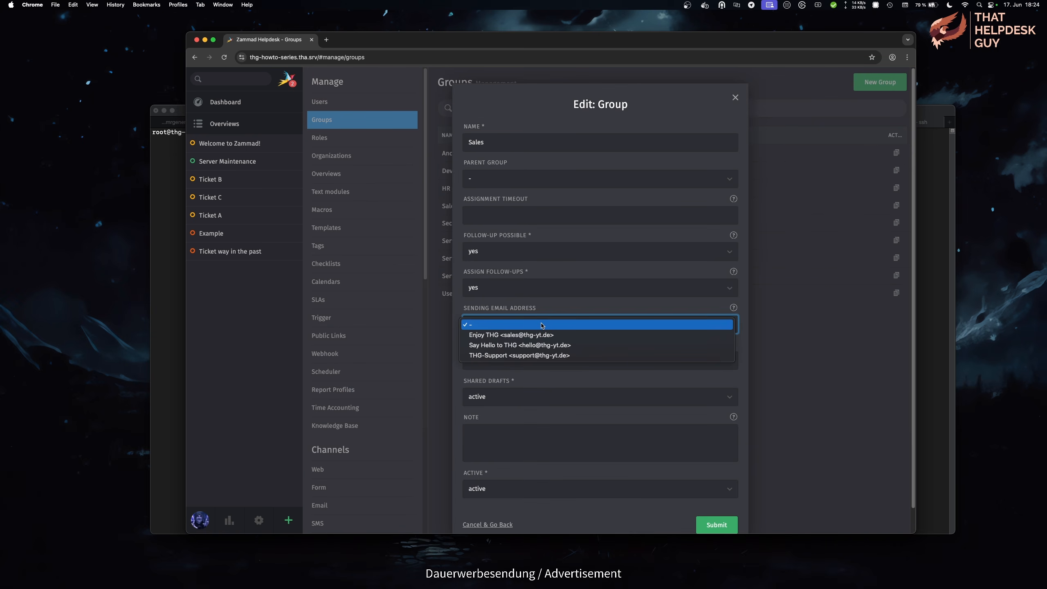
pyautogui.click(542, 335)
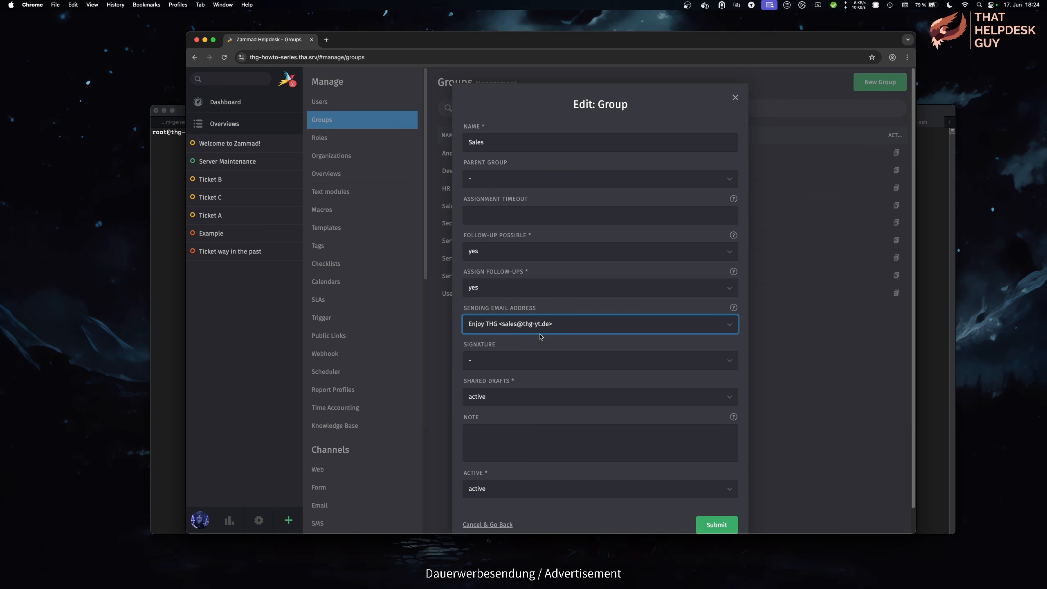
pyautogui.click(547, 361)
pyautogui.click(546, 371)
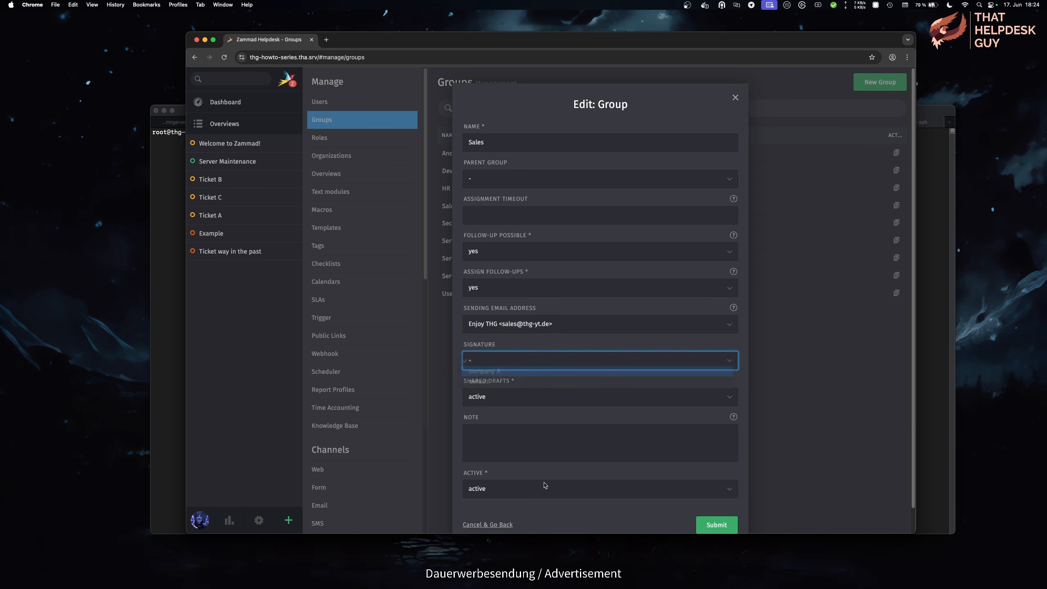
pyautogui.click(717, 525)
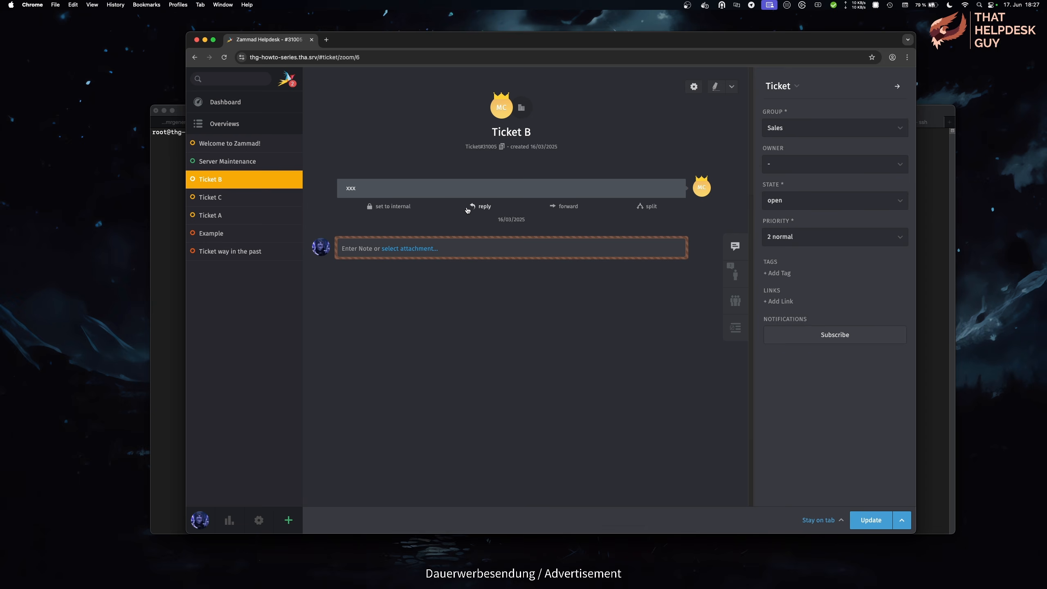
# Step: Start a reply on Ticket B and highlight the Company A signature in the draft
pyautogui.click(470, 208)
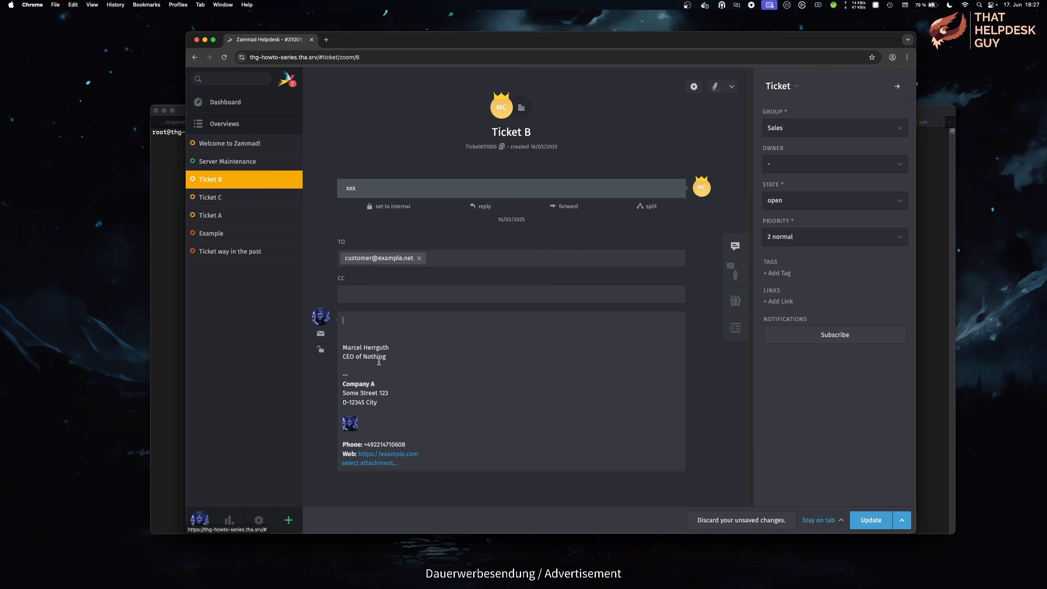
pyautogui.moveTo(386, 358); pyautogui.dragTo(343, 346)
pyautogui.click(346, 320)
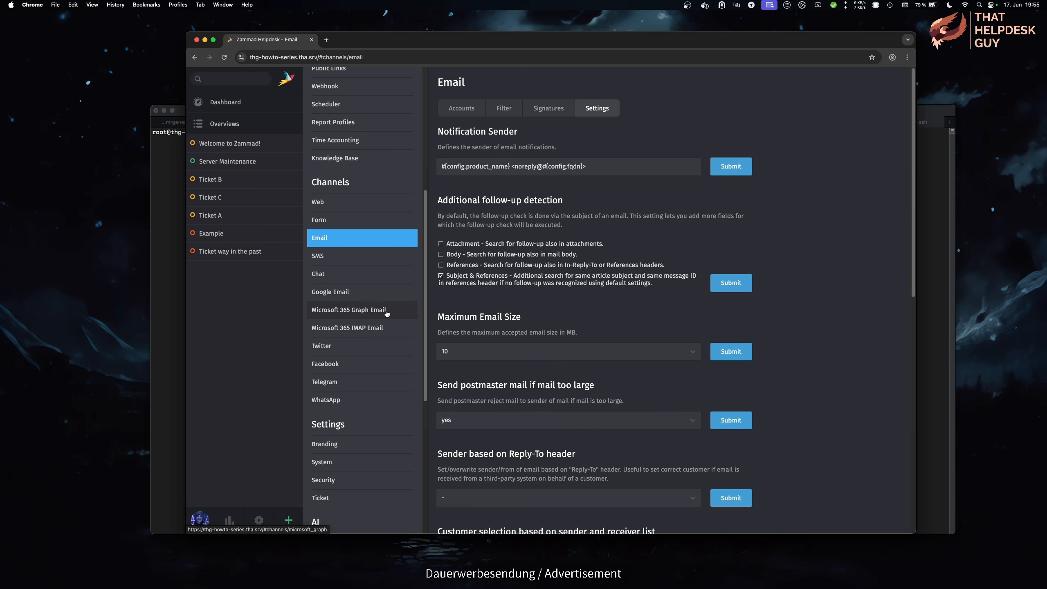
# Step: Look through the Google, Microsoft 365 Graph and IMAP email channels, returning to Email
pyautogui.click(380, 298)
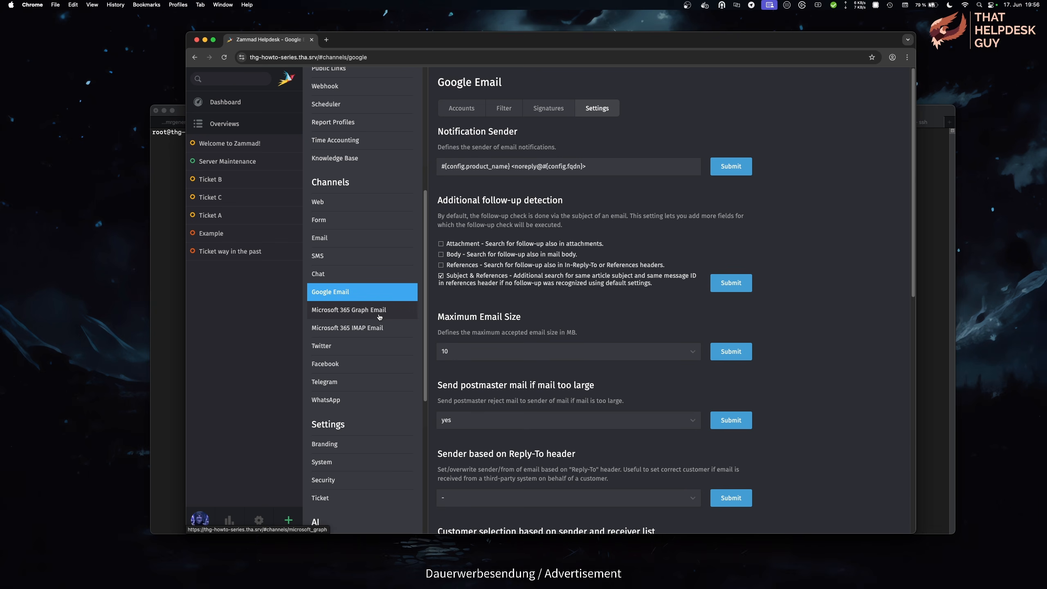
pyautogui.click(379, 312)
pyautogui.click(391, 332)
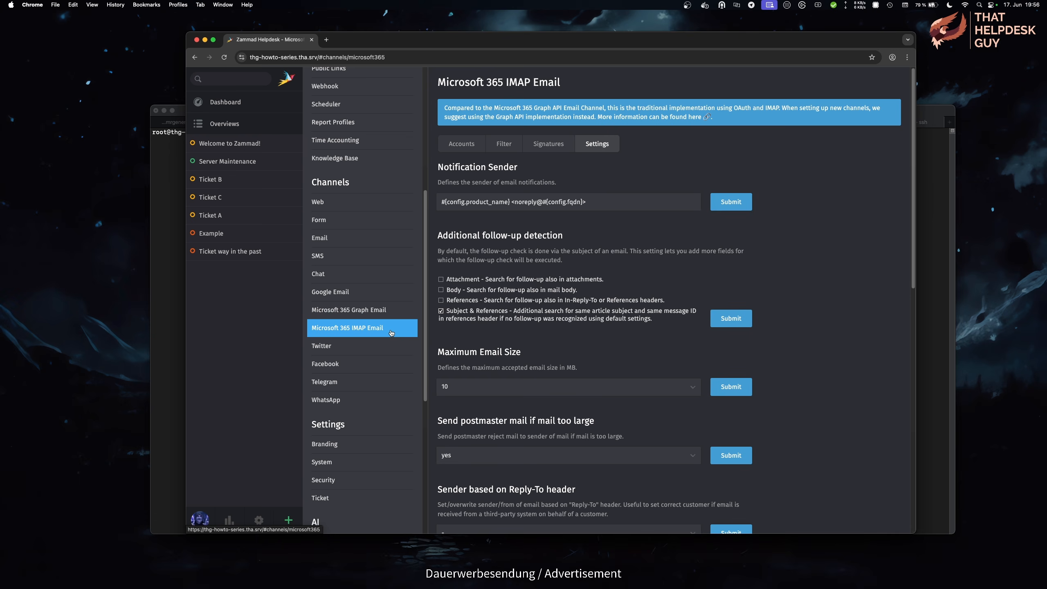
pyautogui.click(380, 243)
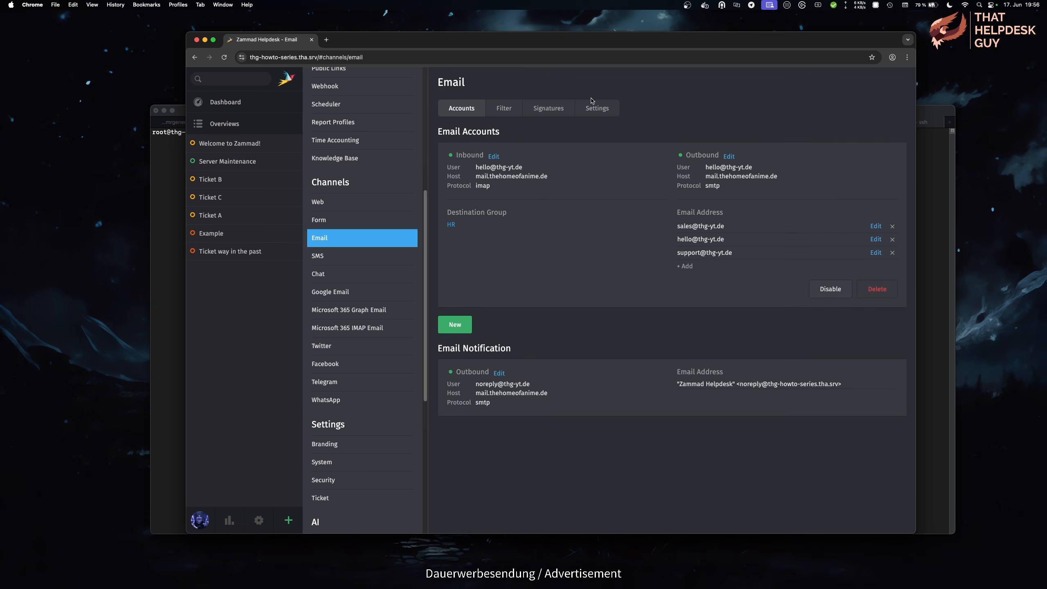
# Step: Replace #{config.fqdn} in the notification sender with thg-yt.de, save, and check Accounts
pyautogui.click(595, 110)
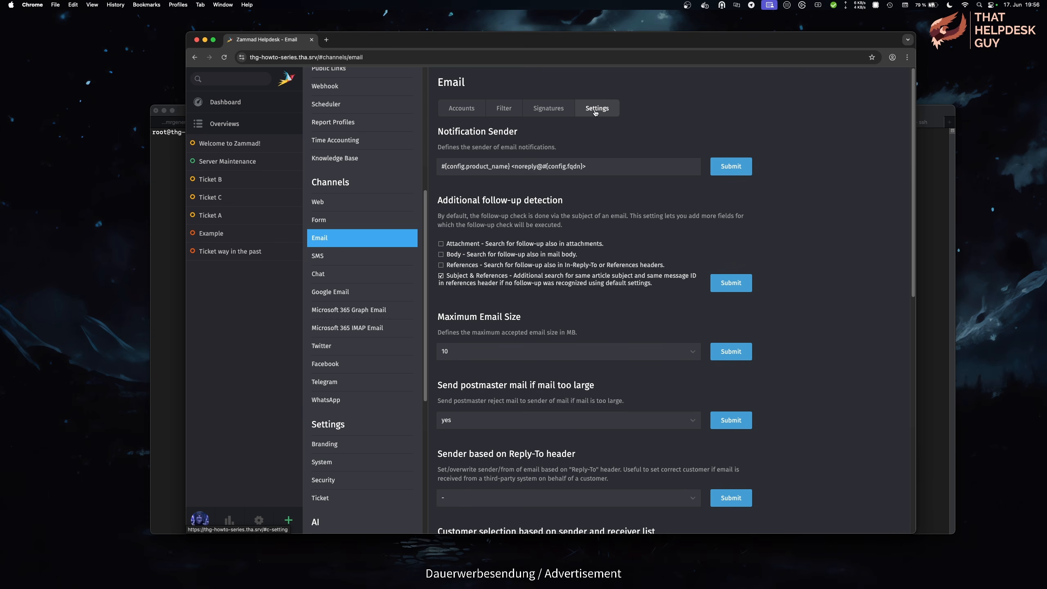
pyautogui.click(545, 166)
pyautogui.moveTo(583, 166); pyautogui.dragTo(544, 164)
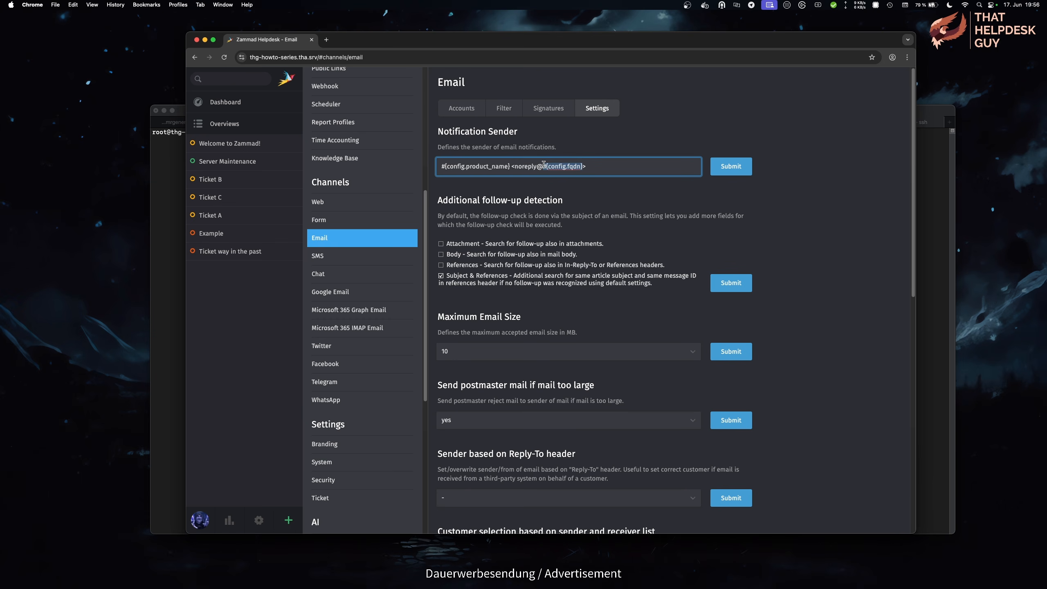
pyautogui.write('thg-yt.de')
pyautogui.click(736, 173)
pyautogui.click(474, 113)
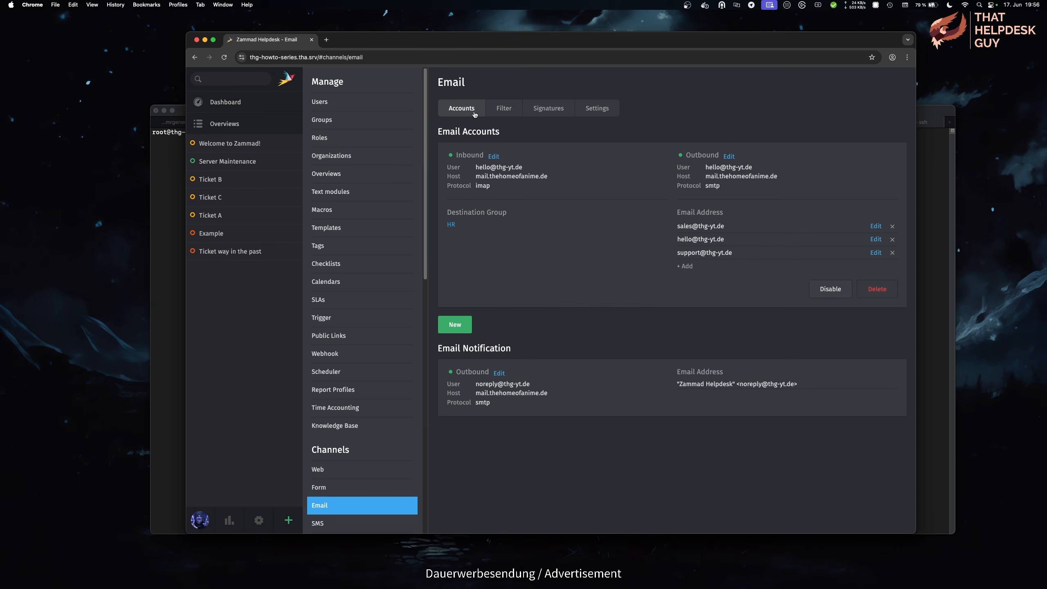
# Step: Replace #{config.product_name} in the notification sender with My Helpdesk, save, and verify on Accounts
pyautogui.click(611, 115)
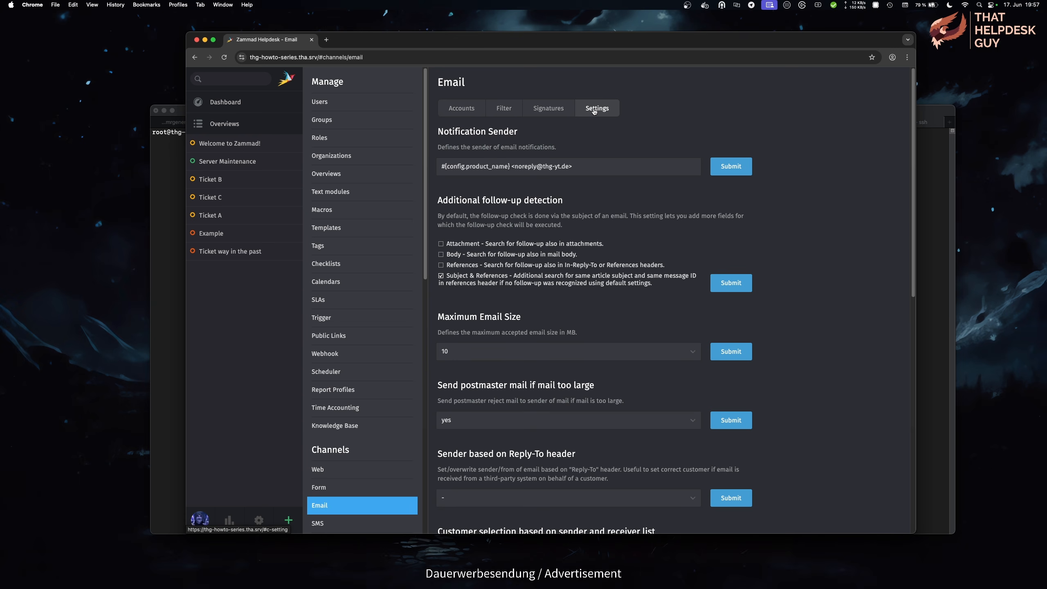
pyautogui.click(510, 166)
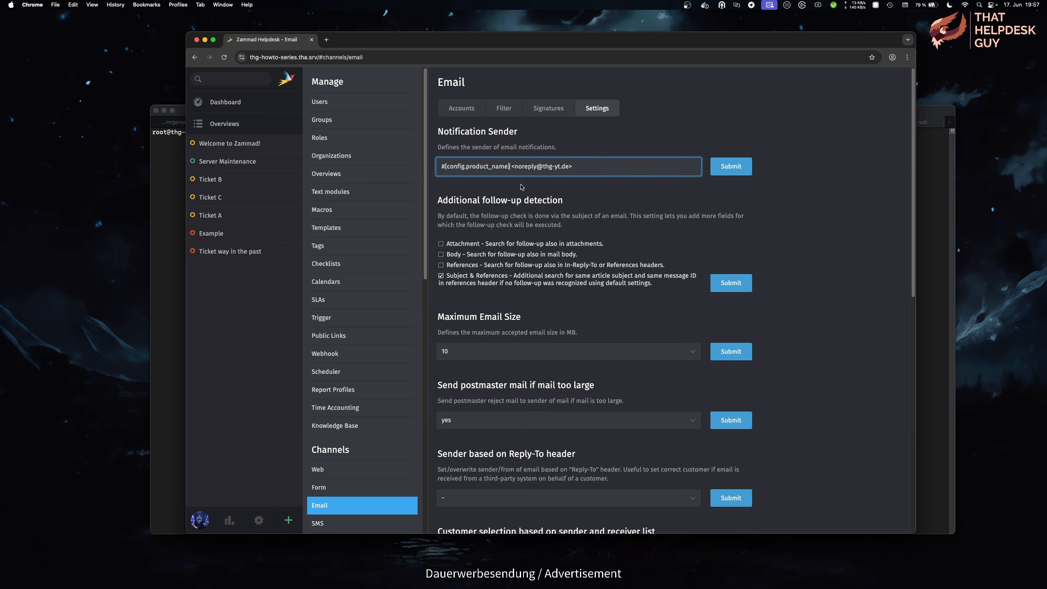
pyautogui.press('super+shift+Left')
pyautogui.write('My Helpdesk!')
pyautogui.click(723, 165)
pyautogui.click(470, 112)
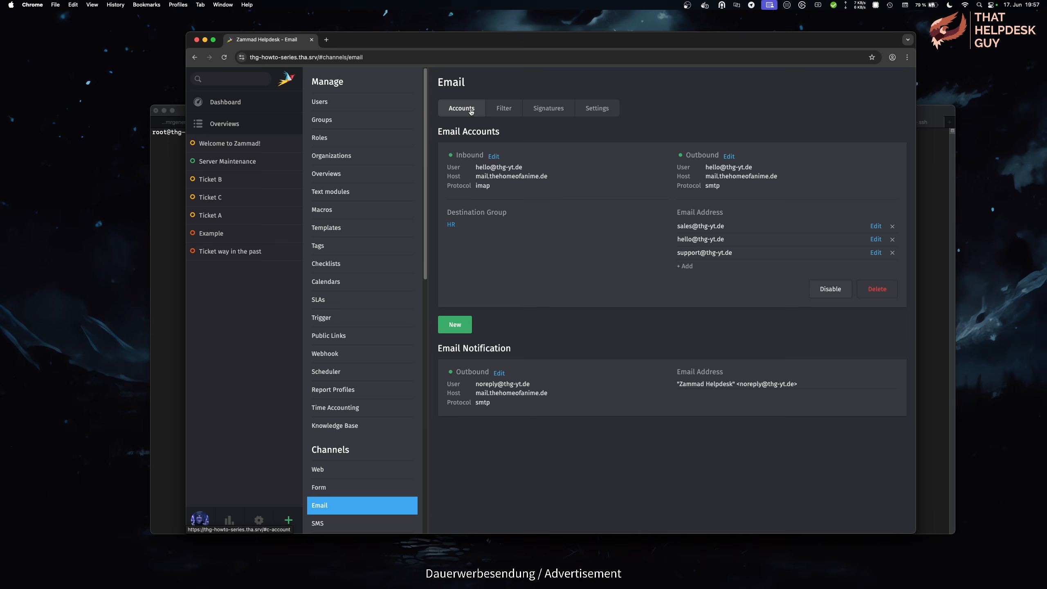
pyautogui.click(599, 114)
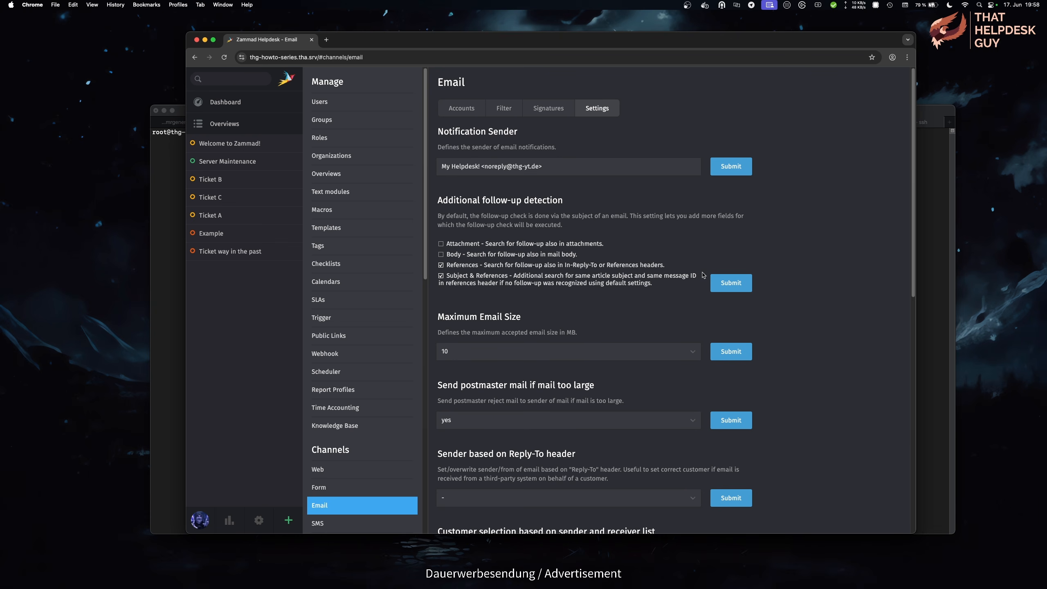
# Step: Tick and untick Body follow-up detection, then show the Maximum Email Size values
pyautogui.click(552, 251)
pyautogui.click(552, 255)
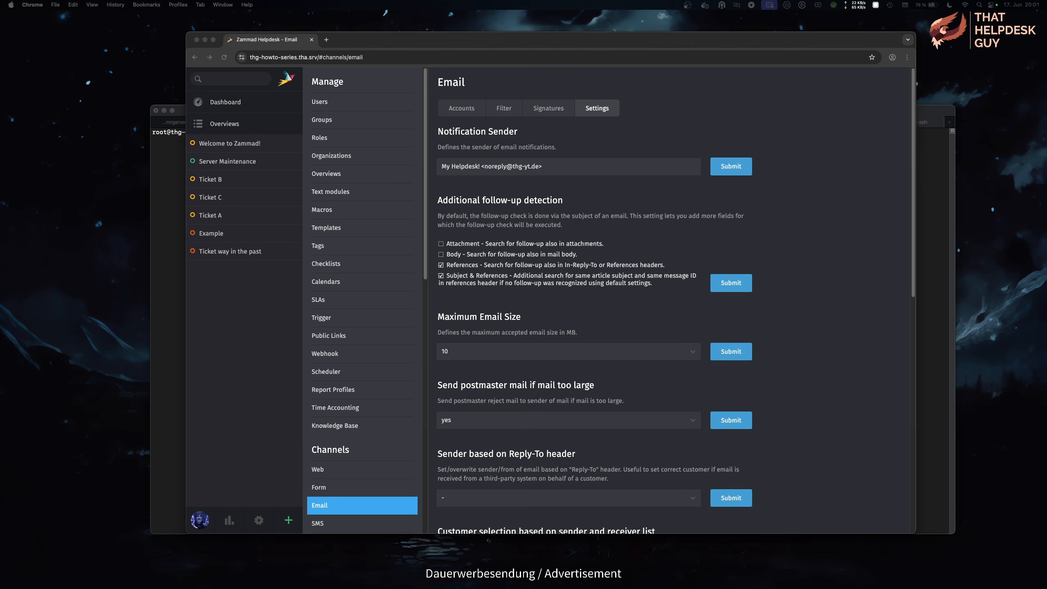
pyautogui.click(693, 351)
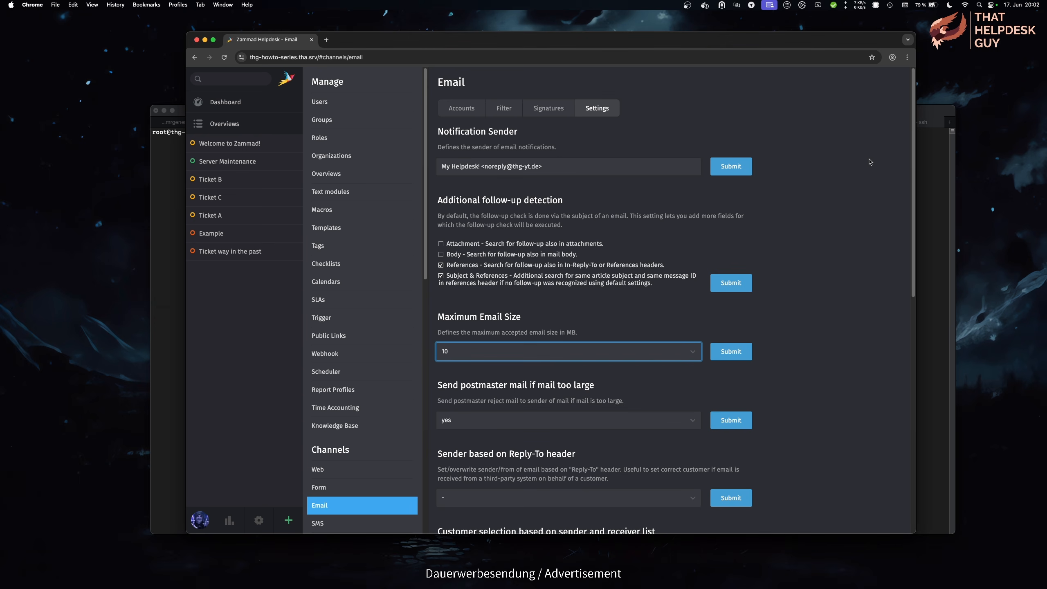
# Step: Leave the maximum email size at 10 MB and show the postmaster mail options for oversized messages
pyautogui.moveTo(913, 141); pyautogui.dragTo(912, 250)
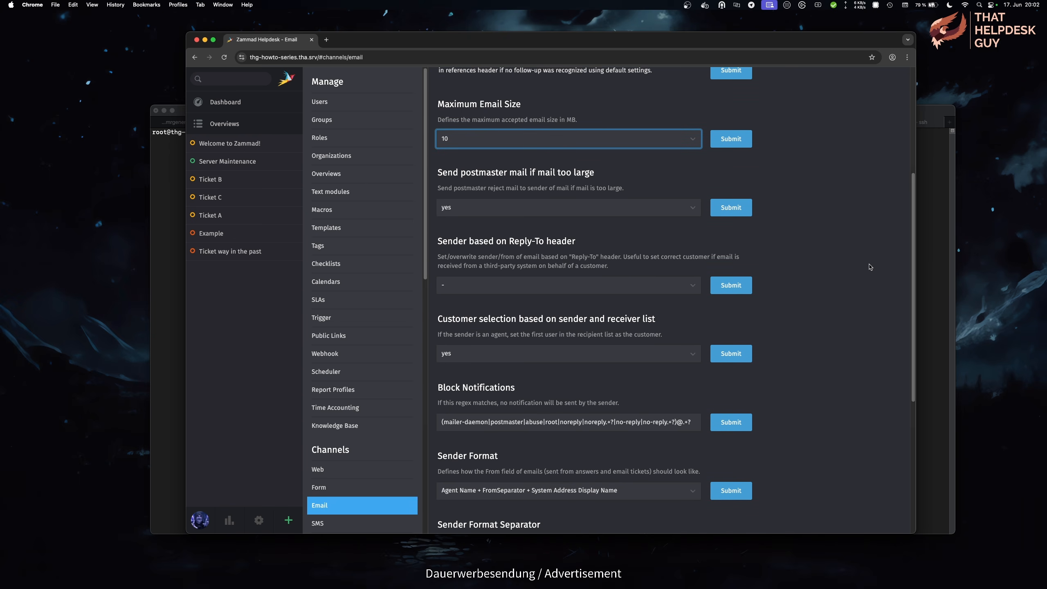
pyautogui.click(694, 212)
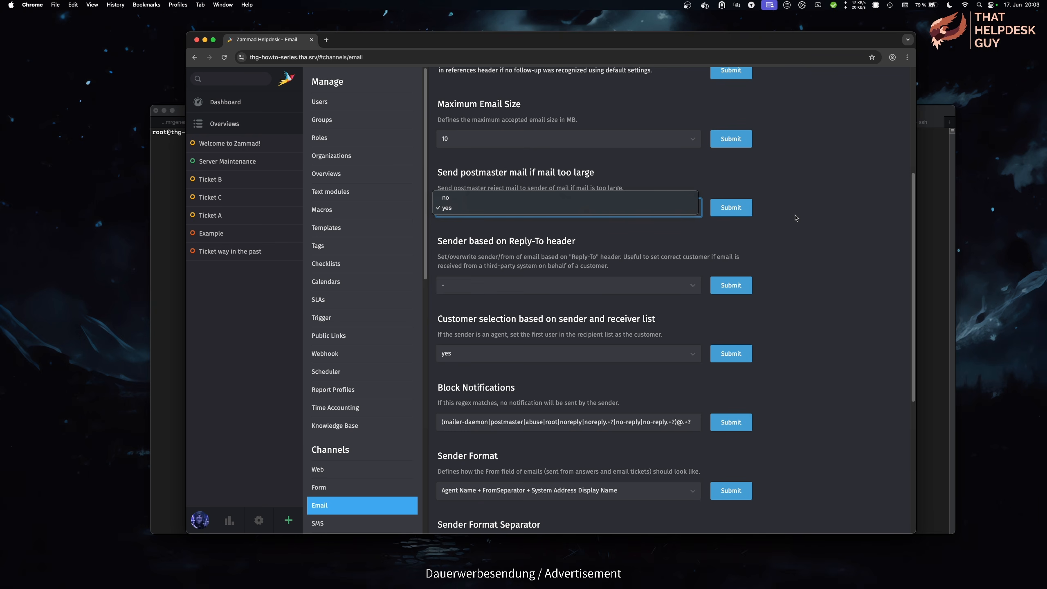
# Step: Keep postmaster mail at yes and show the Sender based on Reply-To header options
pyautogui.click(834, 253)
pyautogui.scroll(-2, 834, 253)
pyautogui.scroll(-3, 834, 253)
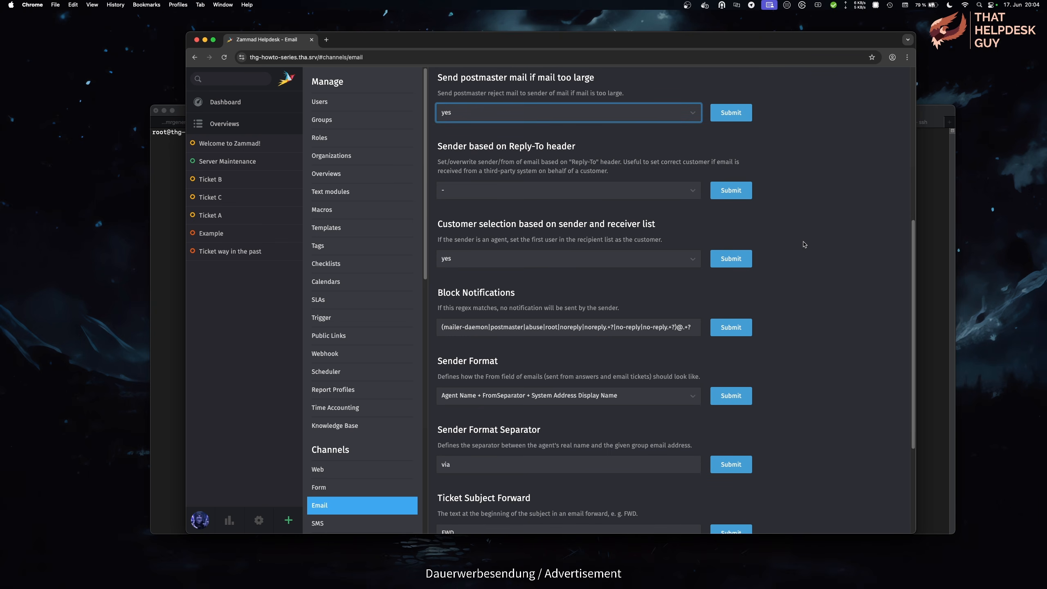
pyautogui.click(695, 193)
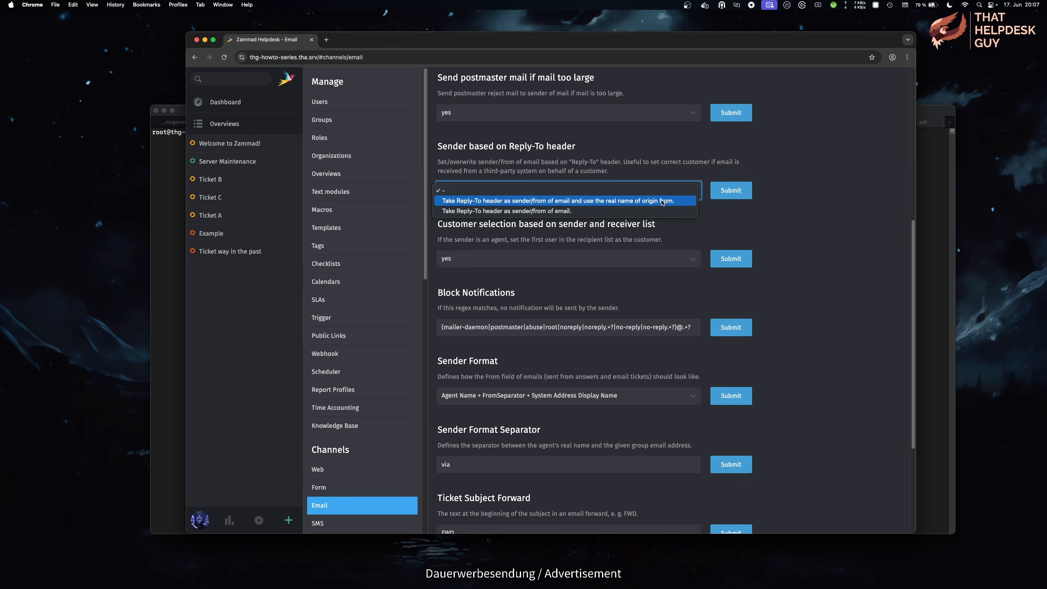
# Step: Set Reply-To as sender with the original real name, then open ticket I am the danger's raw email in Mail
pyautogui.click(662, 204)
pyautogui.click(744, 194)
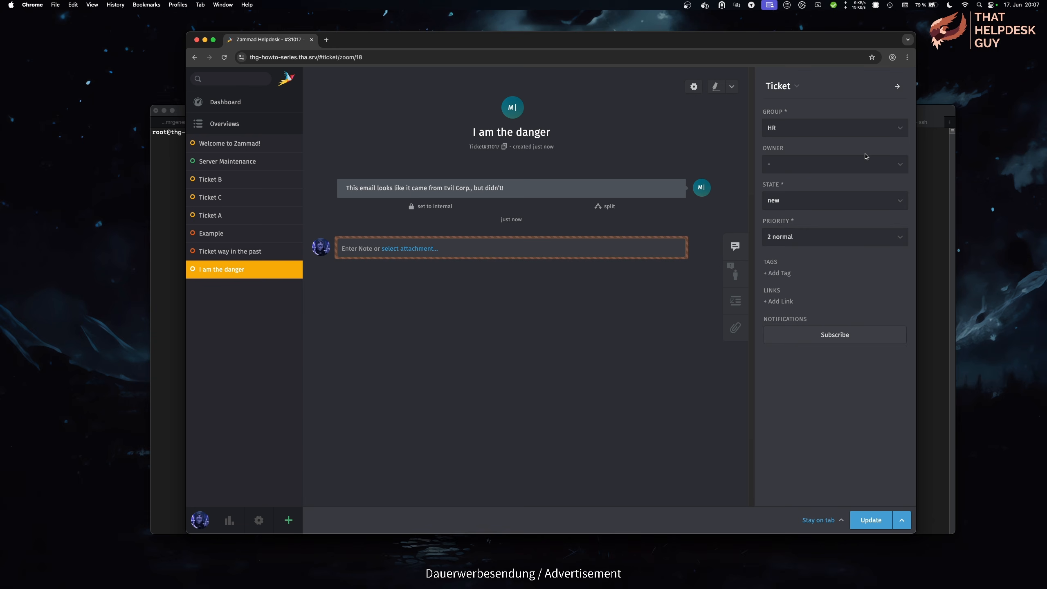
pyautogui.click(588, 191)
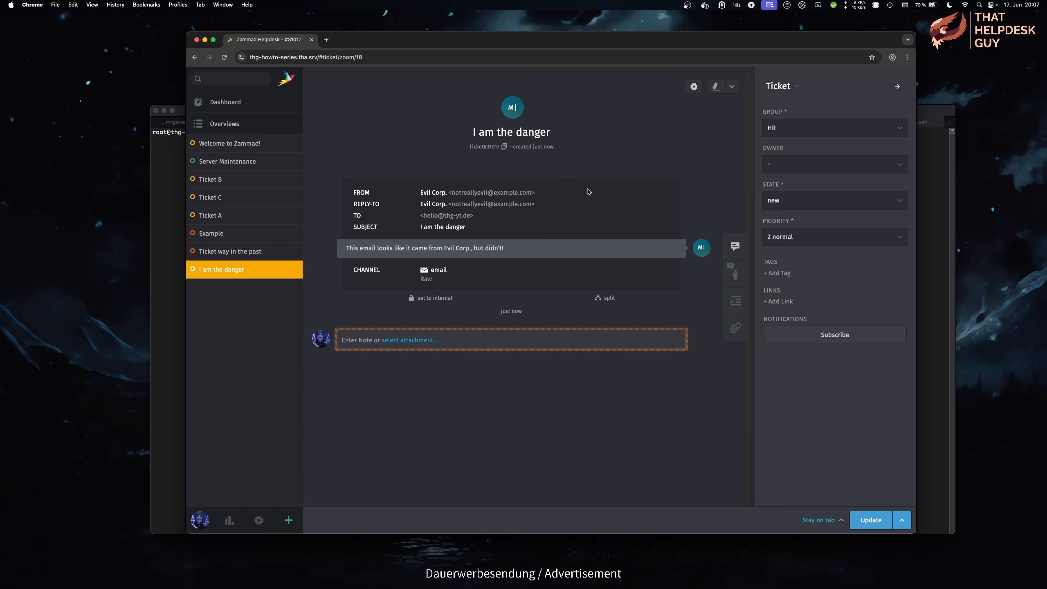
pyautogui.click(426, 279)
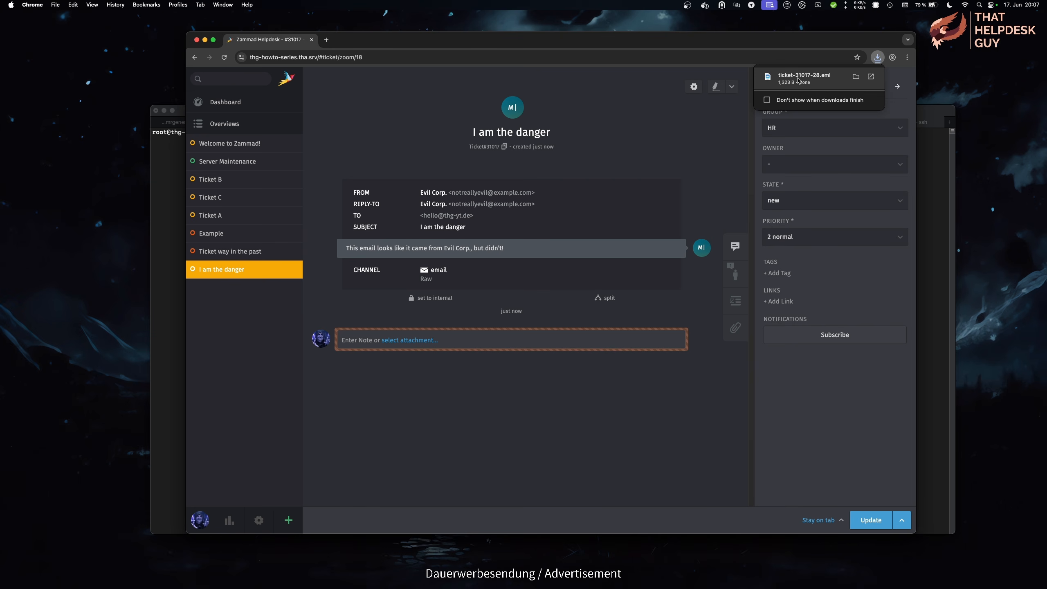
pyautogui.click(803, 78)
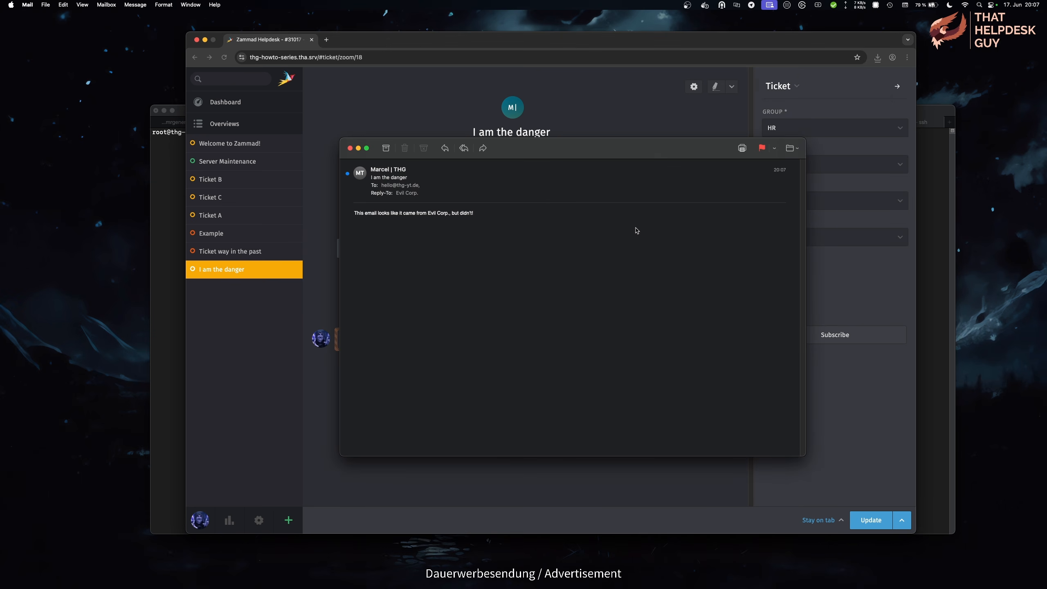
# Step: View the raw source of the 'I am the danger' message and move its window aside
pyautogui.press('alt+super+u')
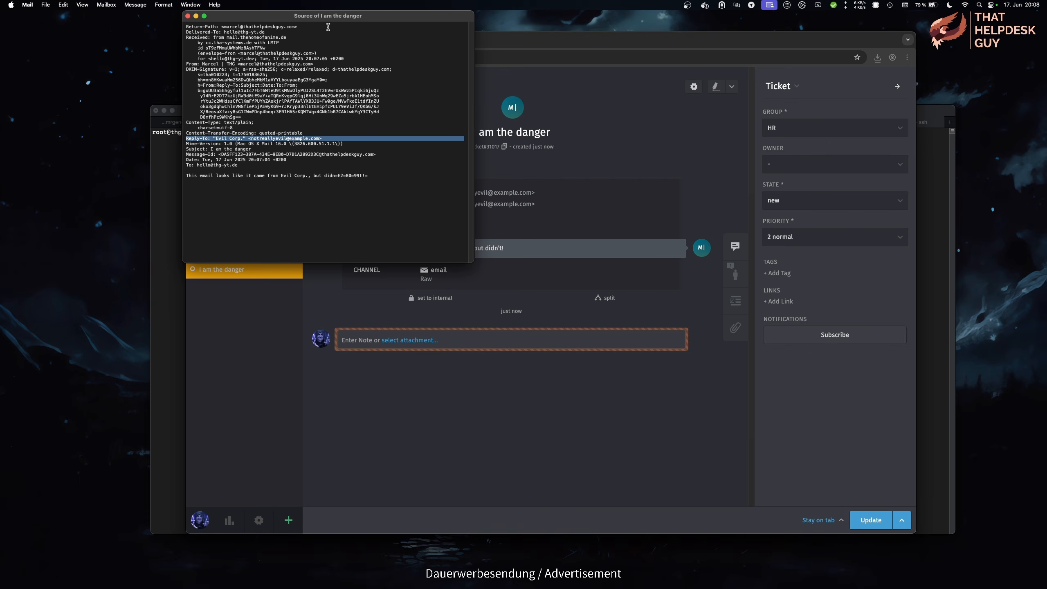
pyautogui.moveTo(328, 23); pyautogui.dragTo(740, 151)
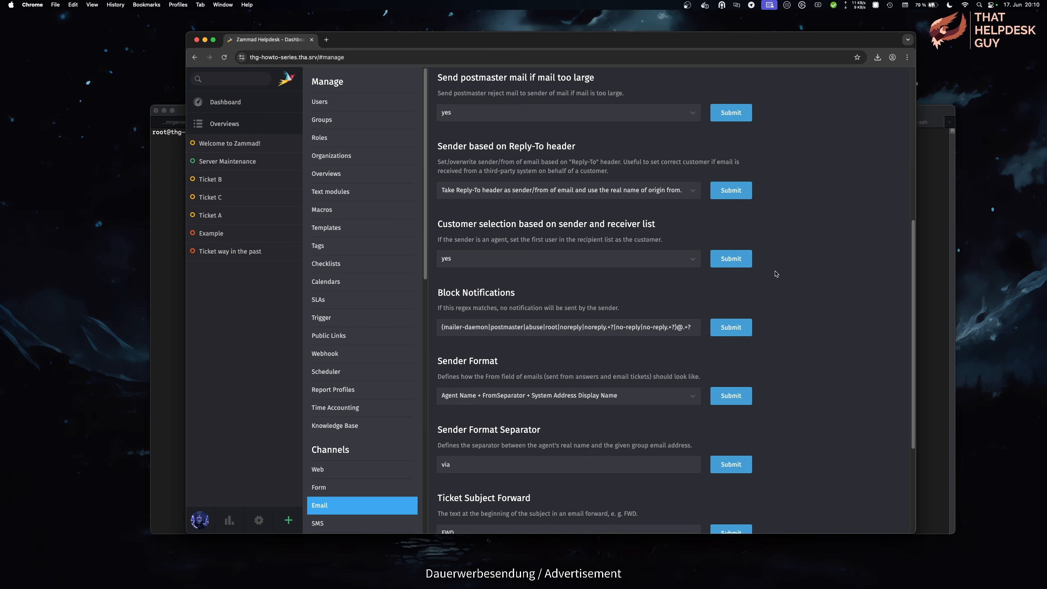
pyautogui.click(693, 264)
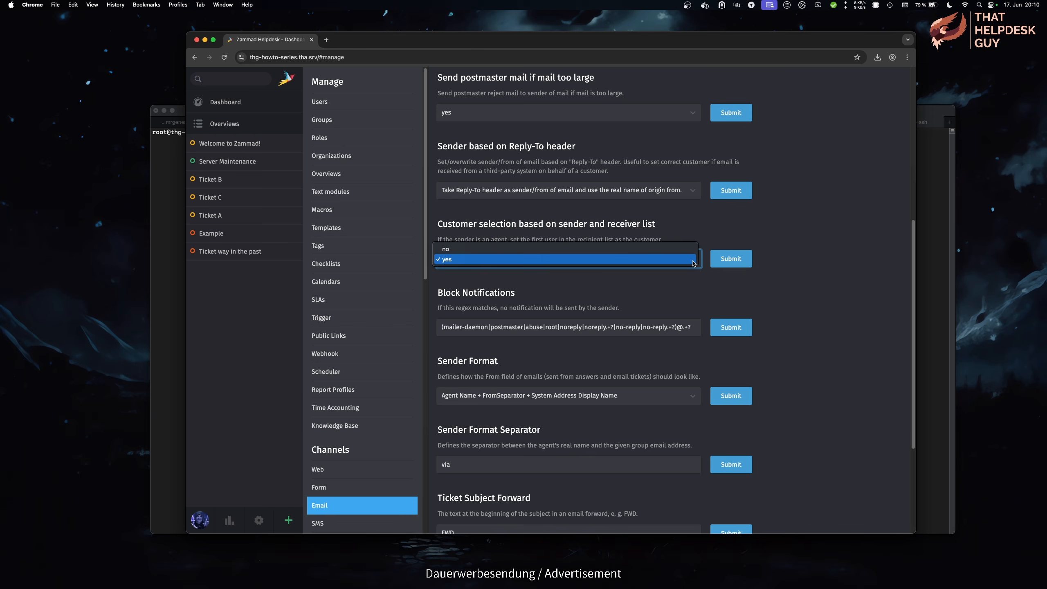
pyautogui.click(790, 267)
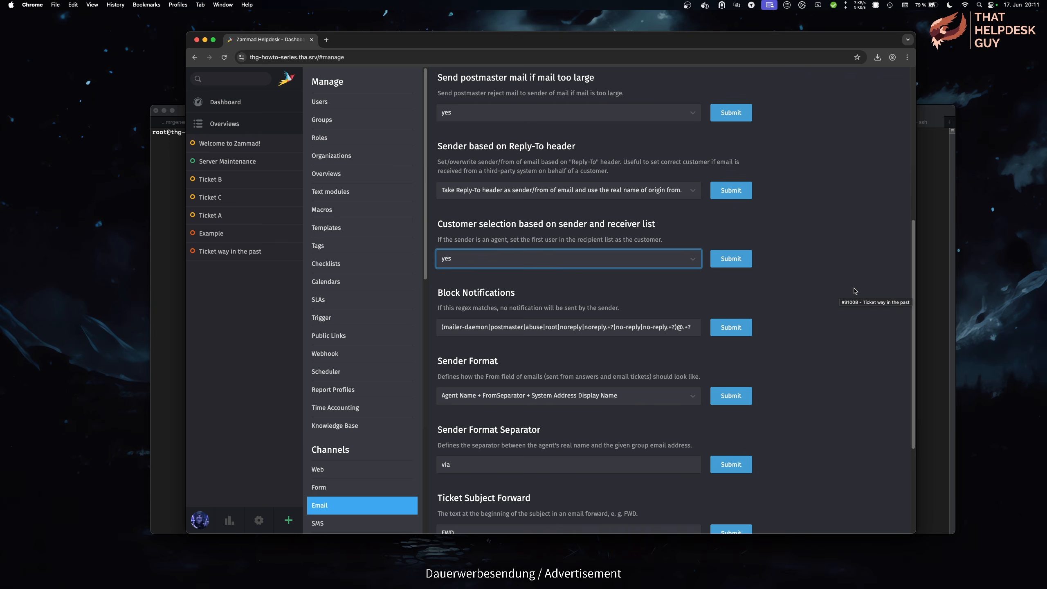
pyautogui.scroll(-1, 854, 294)
pyautogui.click(840, 283)
pyautogui.scroll(-1, 839, 283)
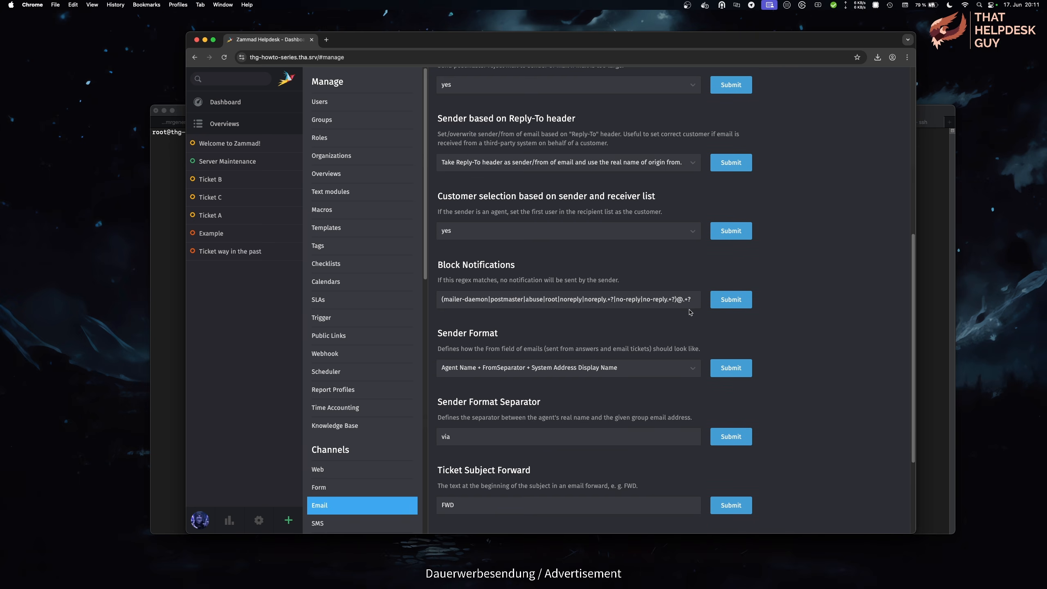
pyautogui.moveTo(675, 300); pyautogui.dragTo(691, 298)
pyautogui.click(786, 337)
pyautogui.scroll(-2, 809, 316)
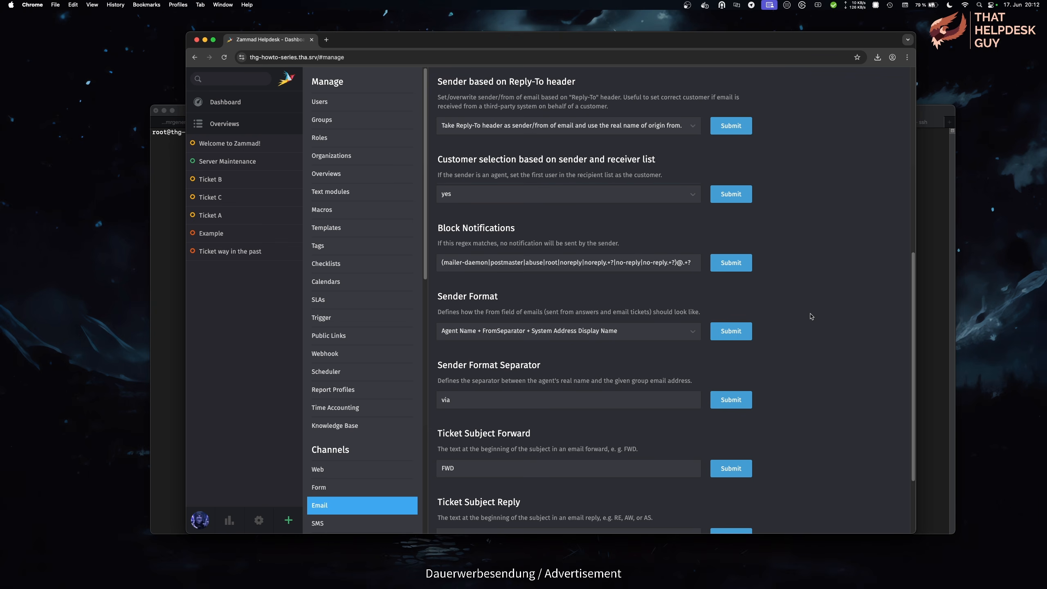
pyautogui.click(695, 333)
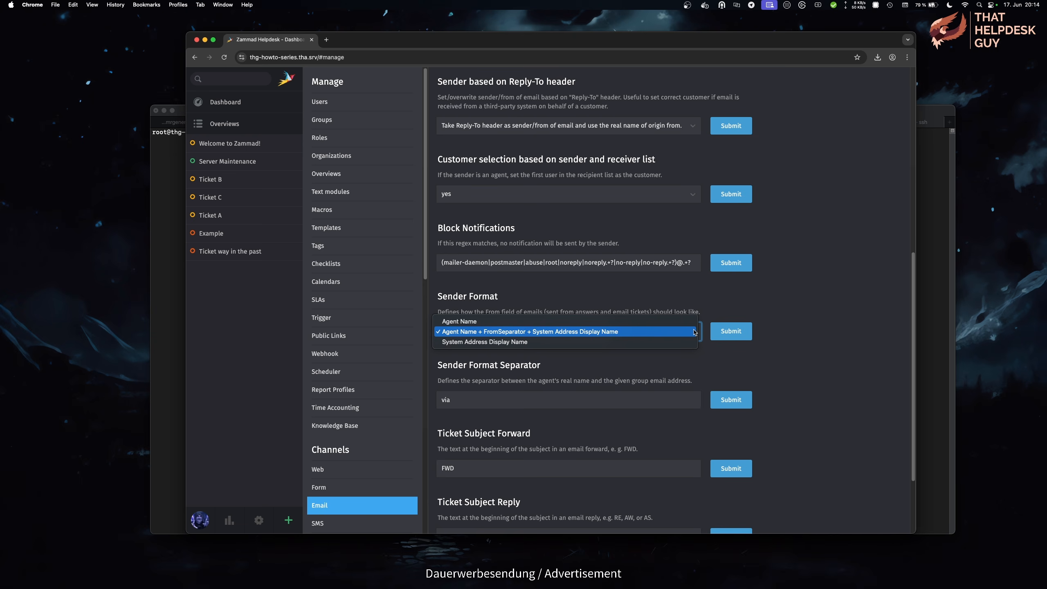
pyautogui.click(696, 332)
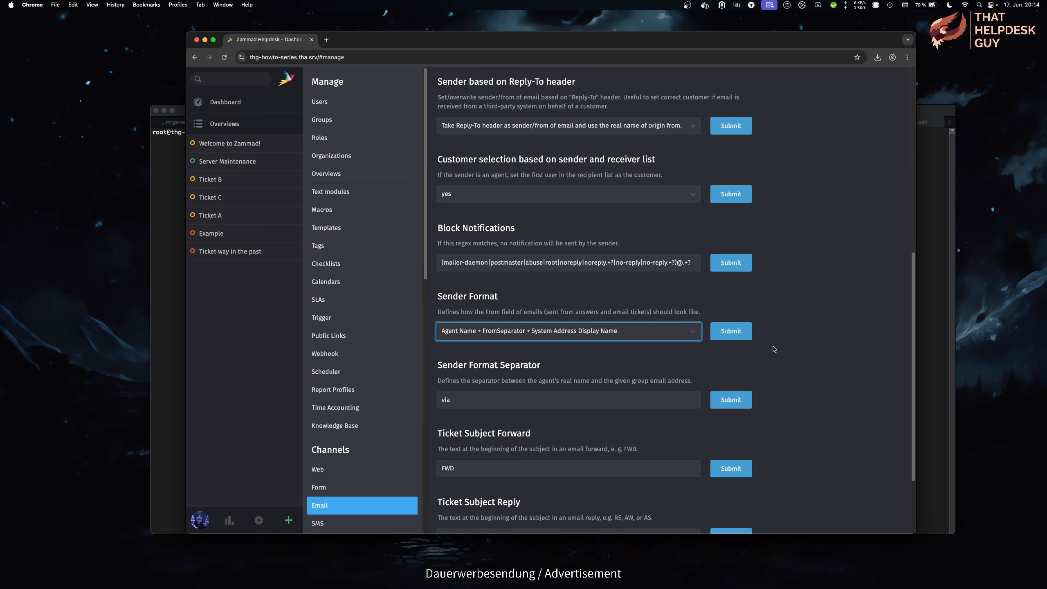
pyautogui.scroll(-3, 773, 348)
pyautogui.scroll(-1, 773, 349)
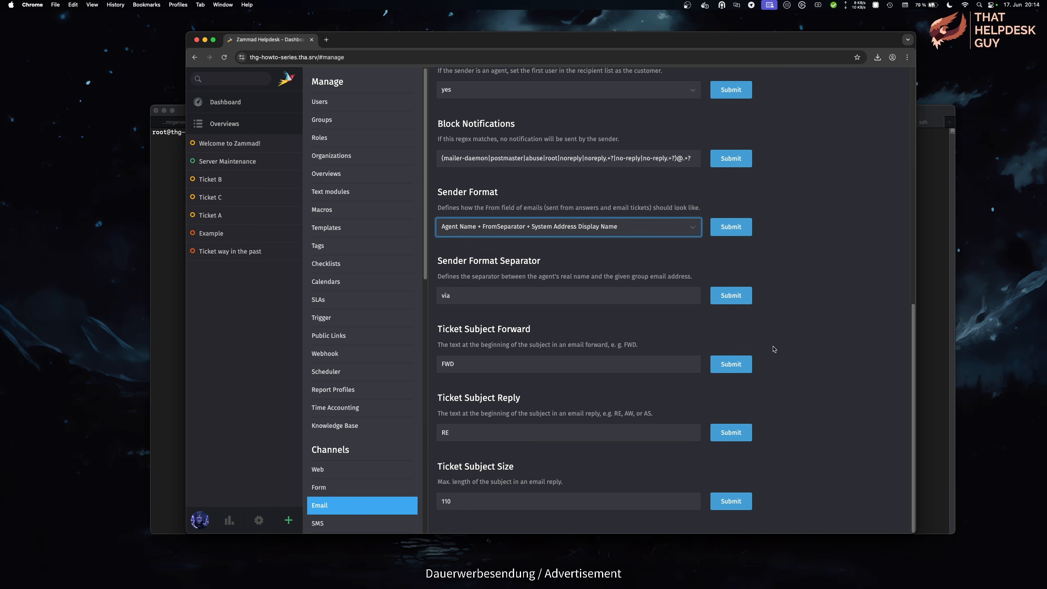
pyautogui.doubleClick(532, 294)
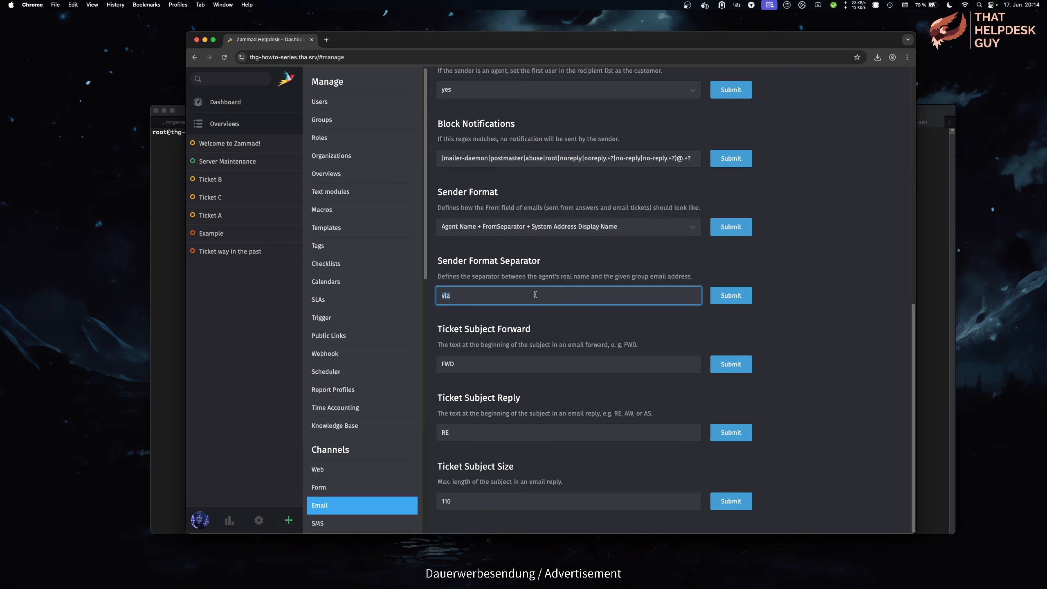
pyautogui.write('from')
pyautogui.press('super+a')
pyautogui.write('mit')
pyautogui.press('super+a')
pyautogui.write('via')
pyautogui.click(784, 307)
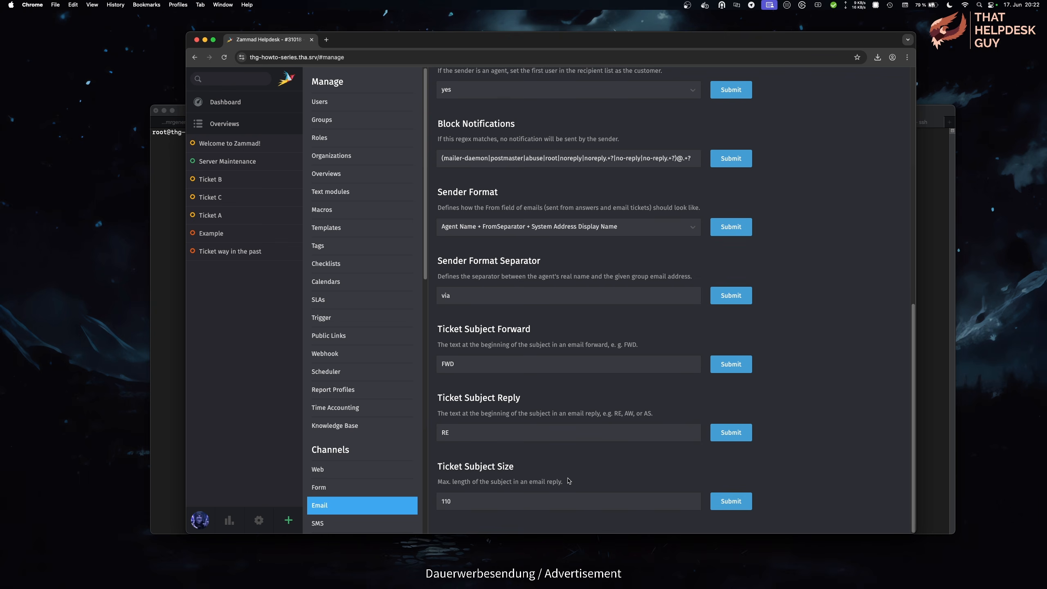
# Step: From the dashboard, open the over-long-subject ticket and expand both articles' email details
pyautogui.click(211, 101)
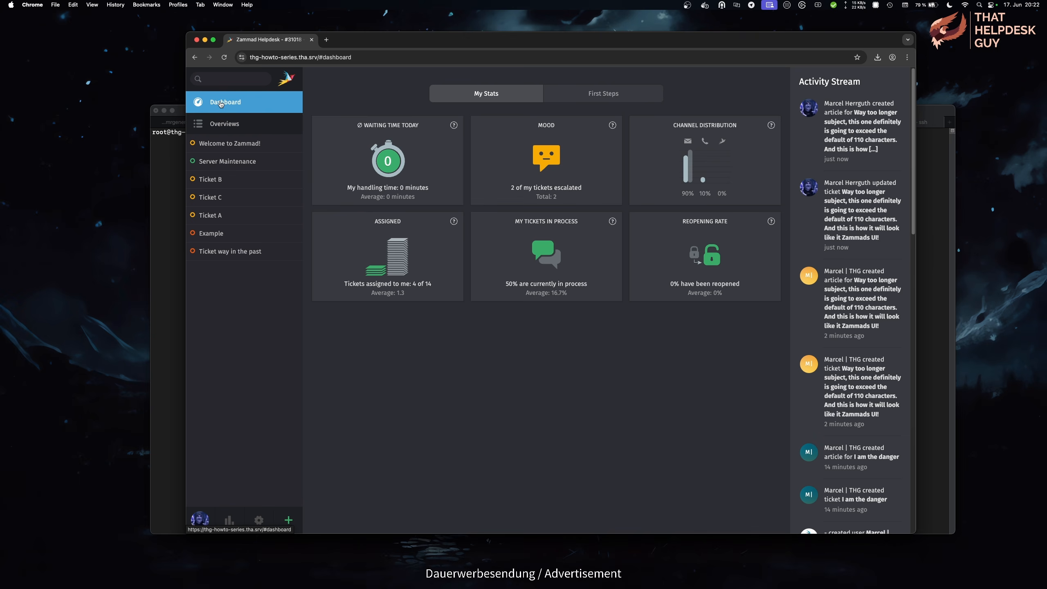
pyautogui.click(835, 200)
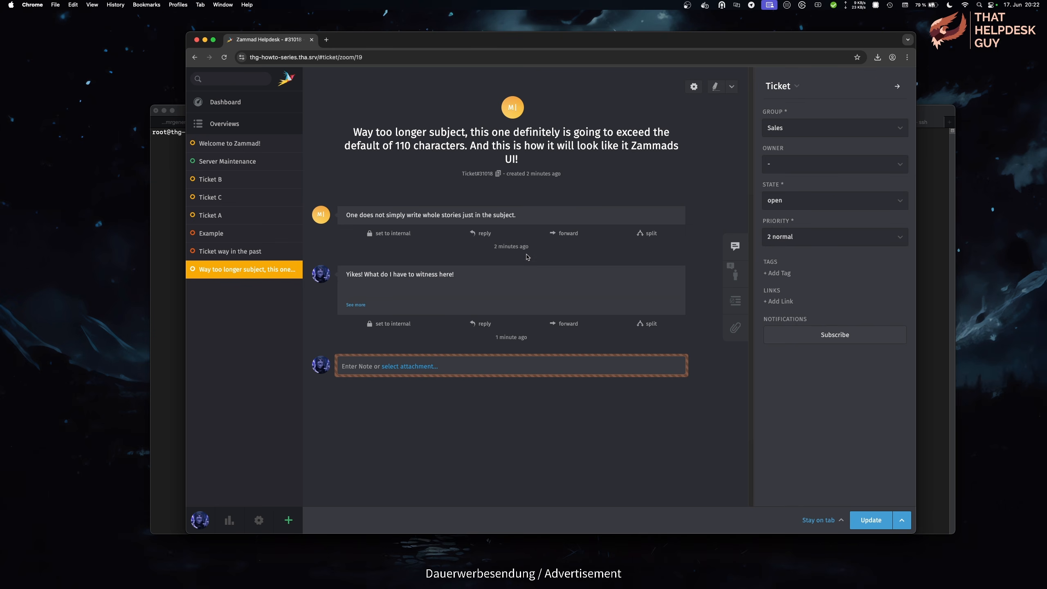
pyautogui.click(532, 276)
pyautogui.click(538, 219)
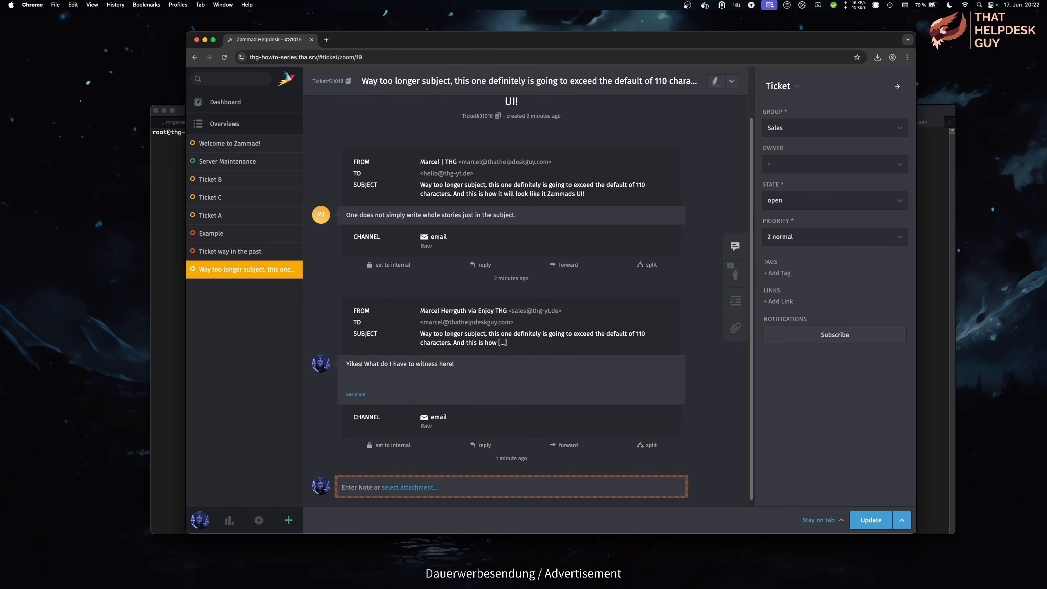
pyautogui.press('super+Tab')
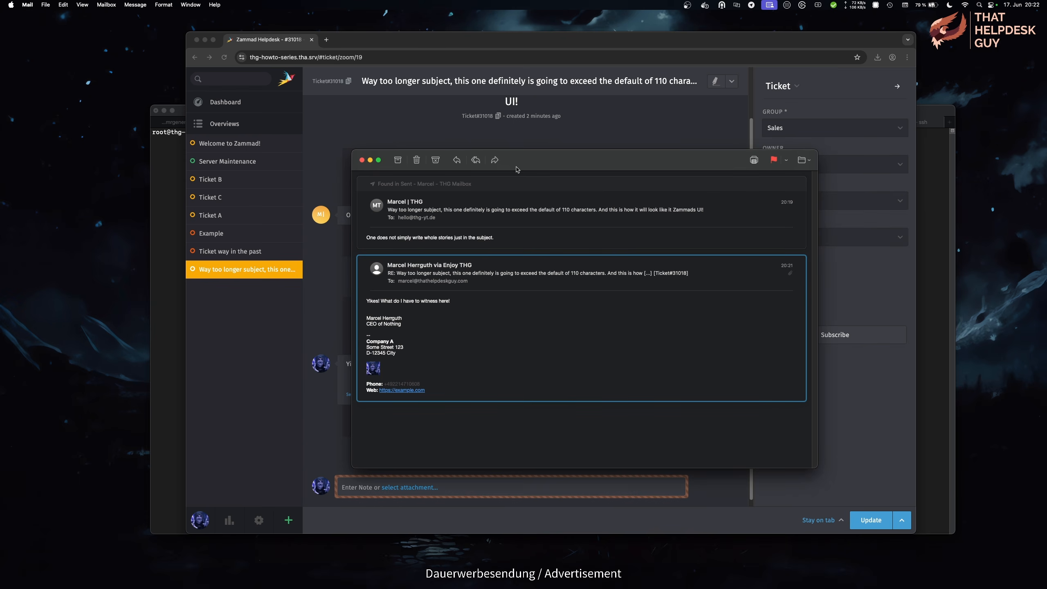
# Step: Move the sent reply's message window further right to compare it with Zammad
pyautogui.moveTo(527, 165); pyautogui.dragTo(840, 160)
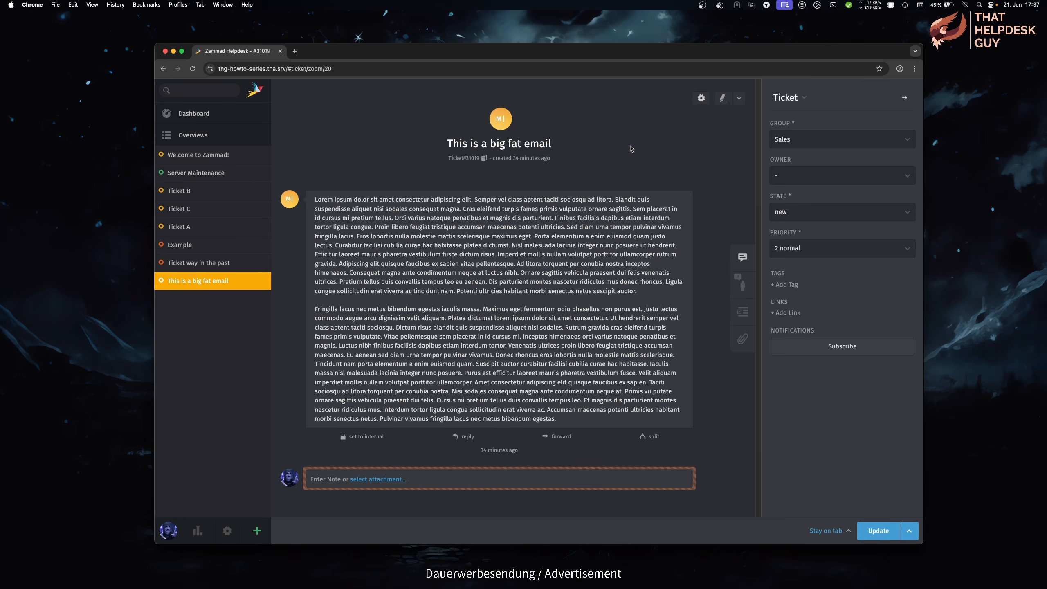
# Step: Show the email settings panel beside the big fat email ticket and start a reply
pyautogui.click(701, 99)
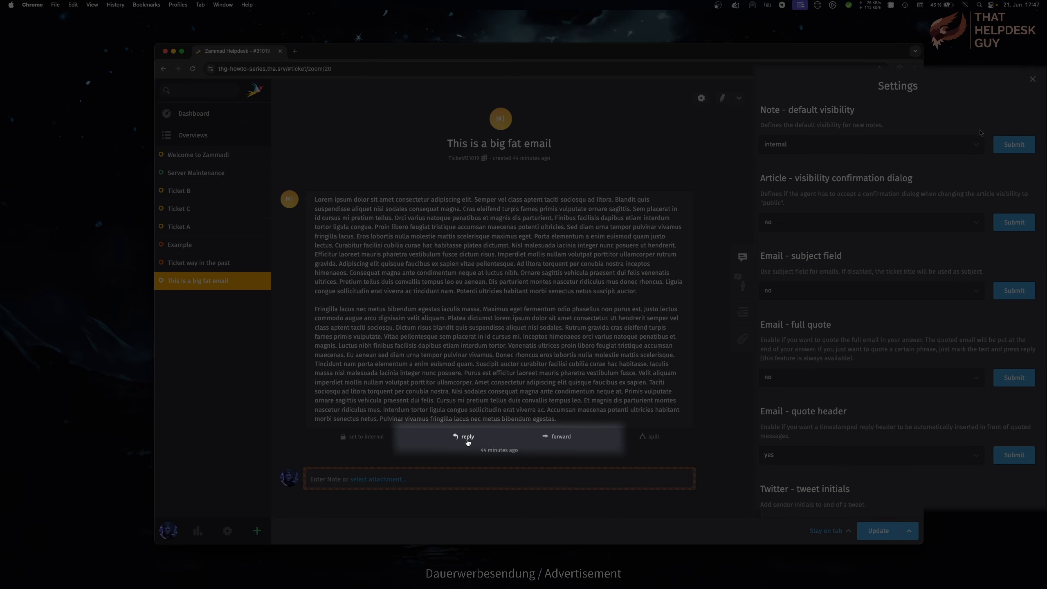
pyautogui.scroll(-2, 981, 132)
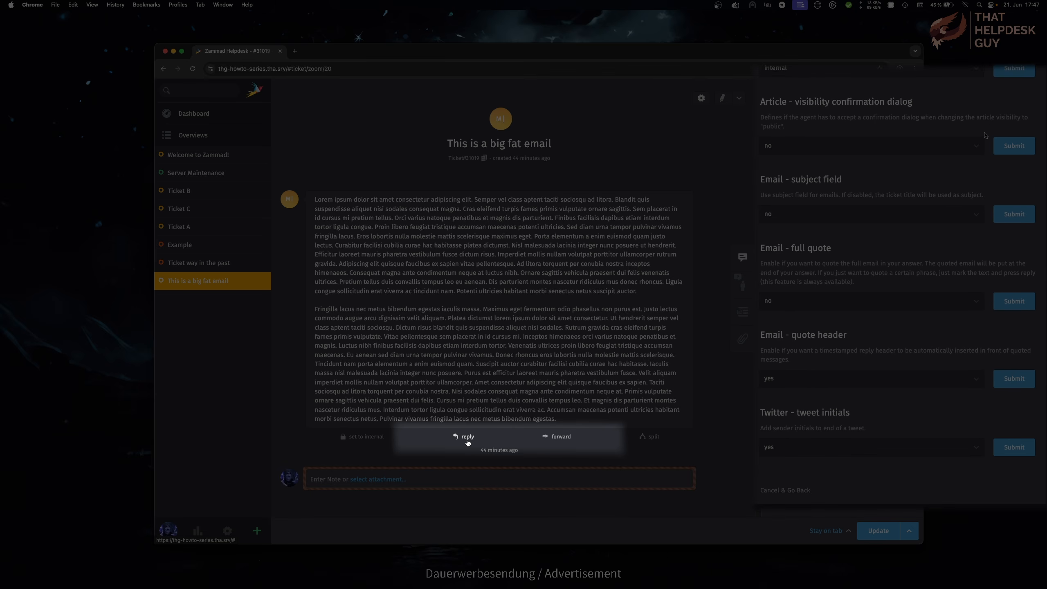
pyautogui.click(467, 438)
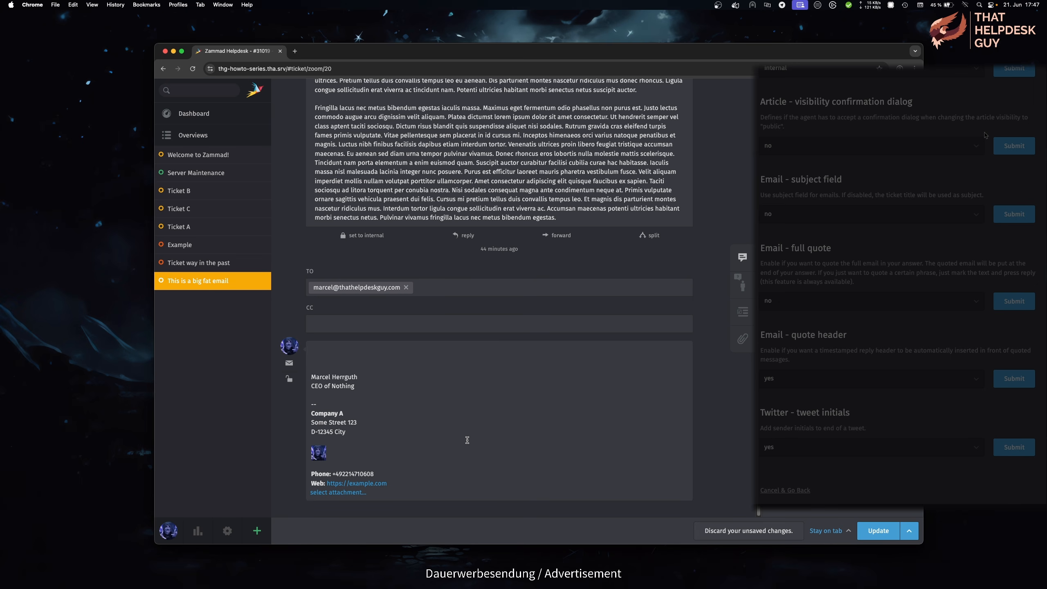
# Step: Set 'Email - subject field' to yes and check the reply's subject field
pyautogui.scroll(4, 474, 442)
pyautogui.click(906, 214)
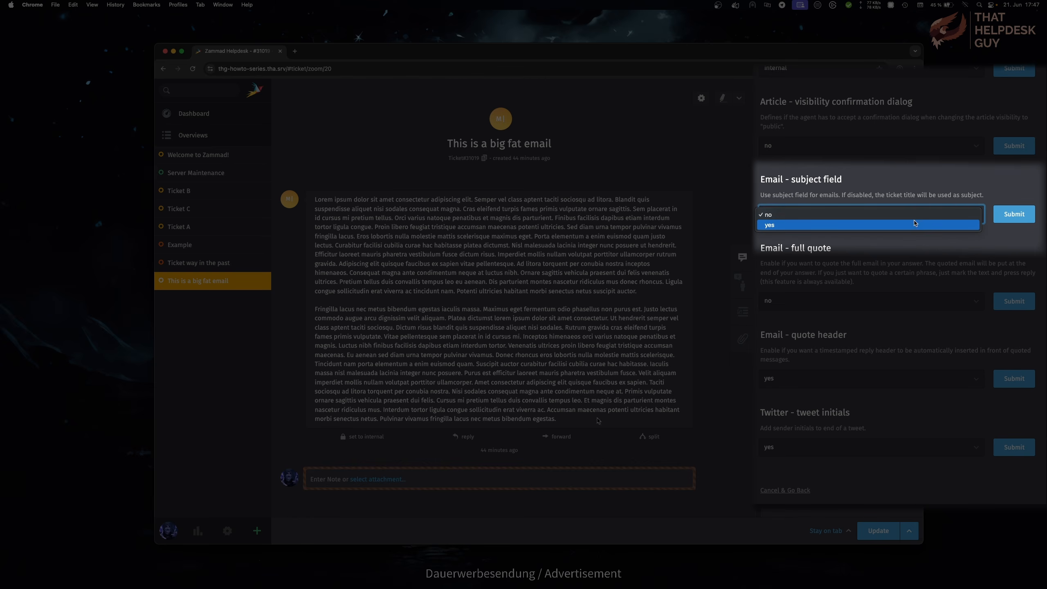
pyautogui.click(914, 225)
pyautogui.click(1017, 216)
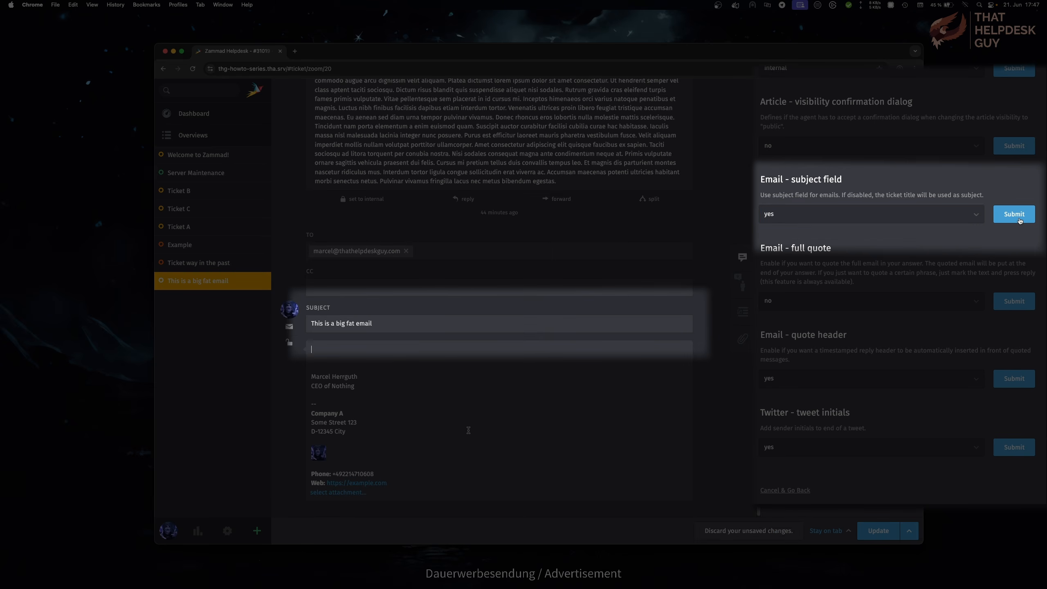
pyautogui.click(383, 320)
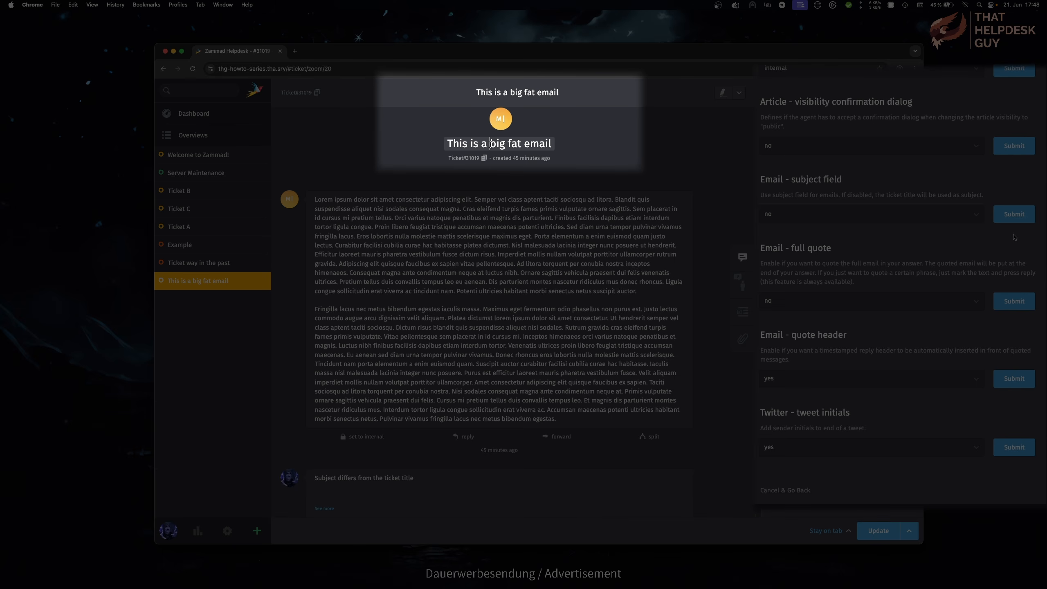
# Step: Rename the ticket to 'This is a complicated email'
pyautogui.moveTo(490, 144); pyautogui.dragTo(521, 145)
pyautogui.write('complicated')
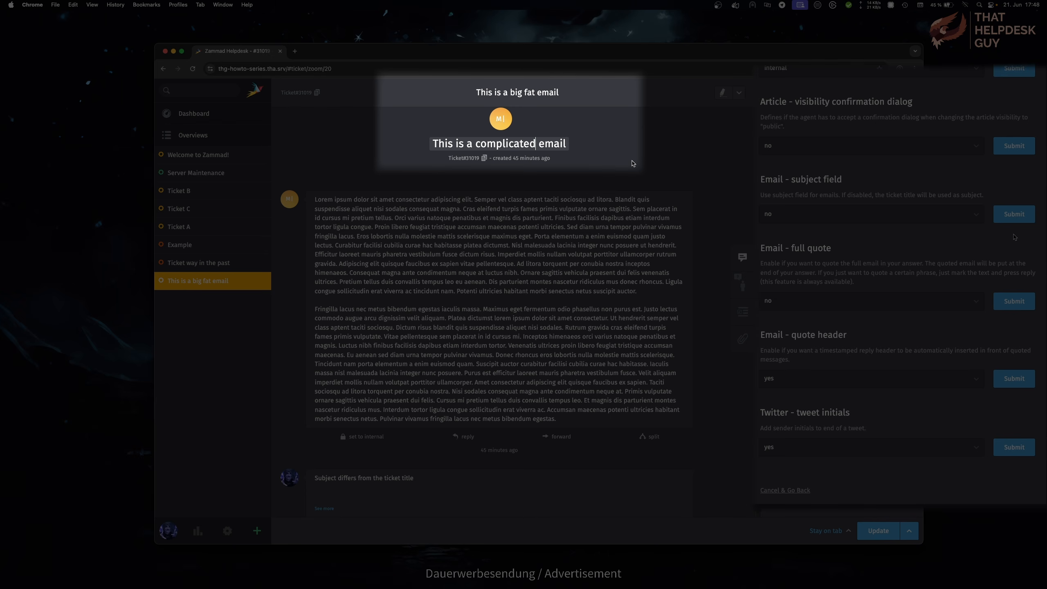
pyautogui.press('Return')
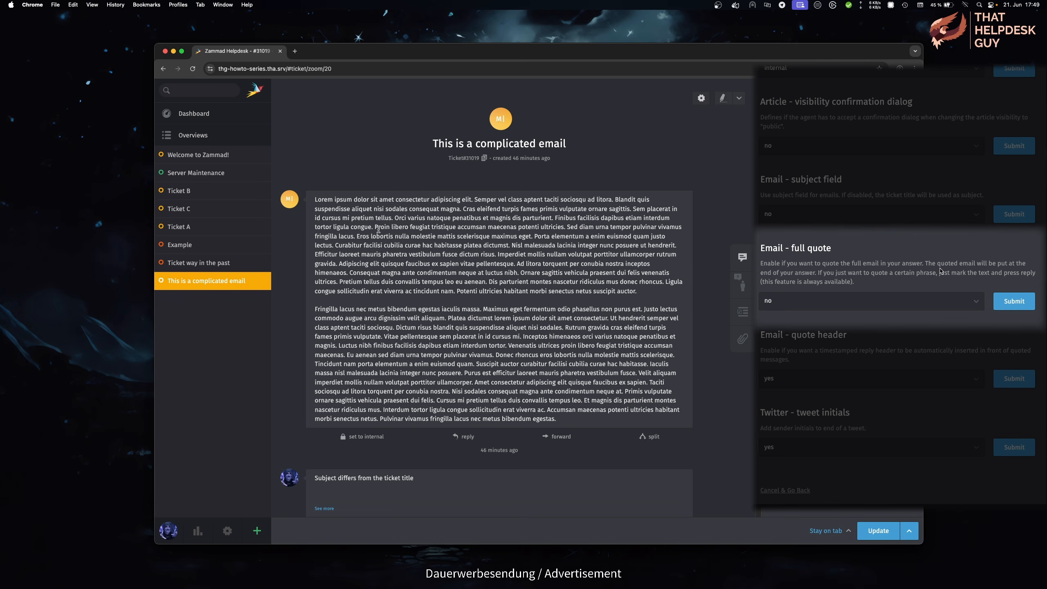
# Step: Quote a selected first-paragraph sentence in a reply, then set 'Email - full quote' to yes
pyautogui.moveTo(375, 230); pyautogui.dragTo(355, 236)
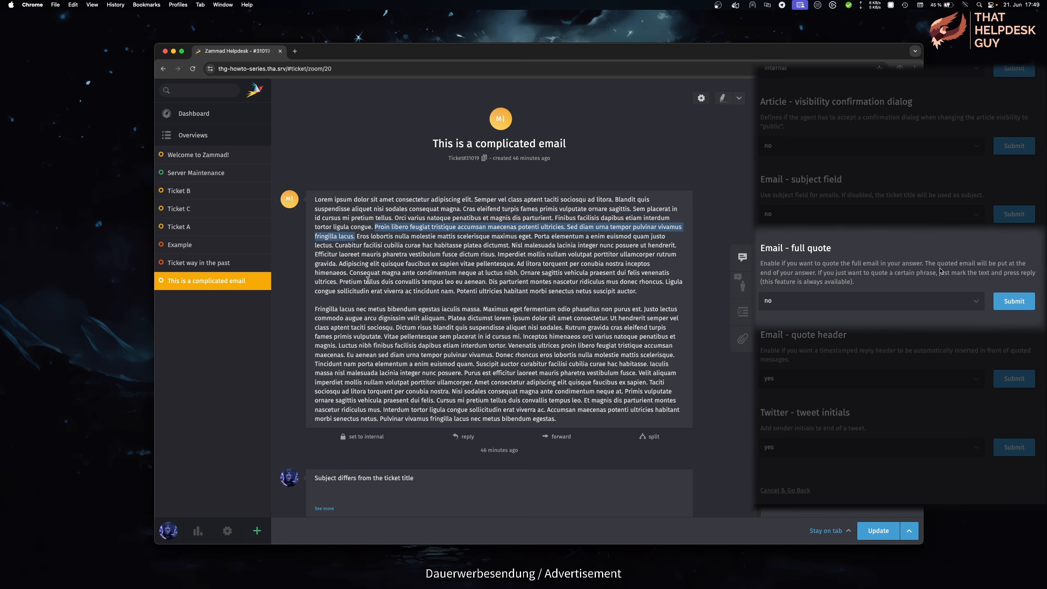
pyautogui.click(465, 437)
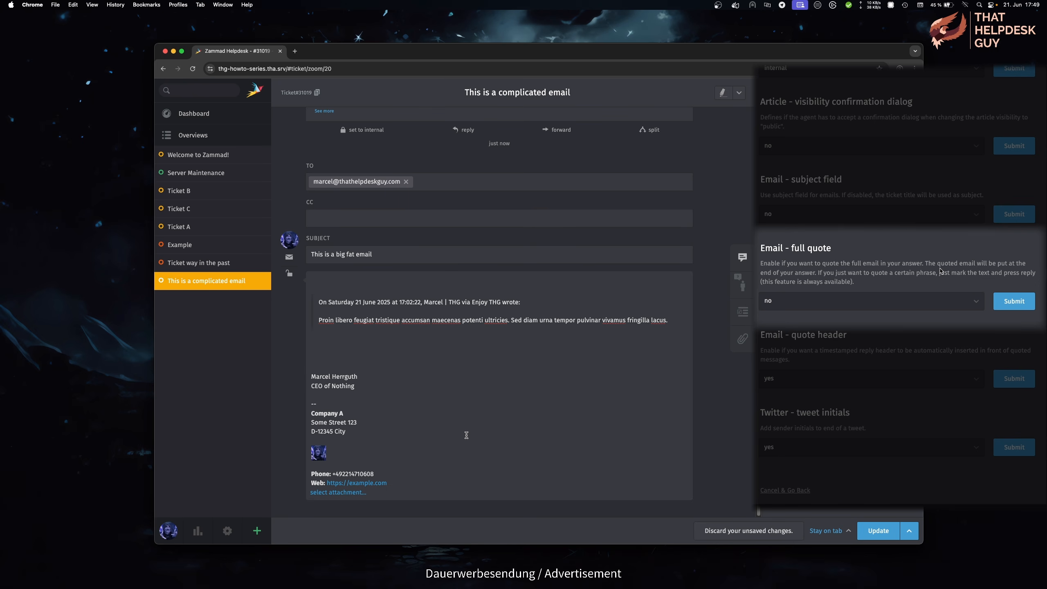
pyautogui.click(828, 307)
pyautogui.click(830, 311)
pyautogui.click(1002, 303)
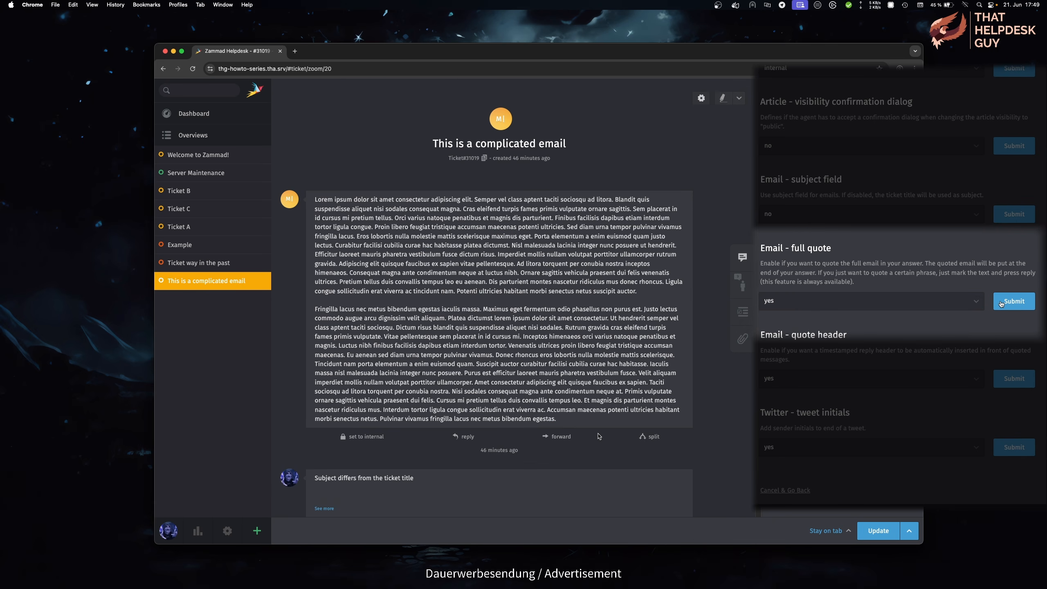
pyautogui.click(466, 437)
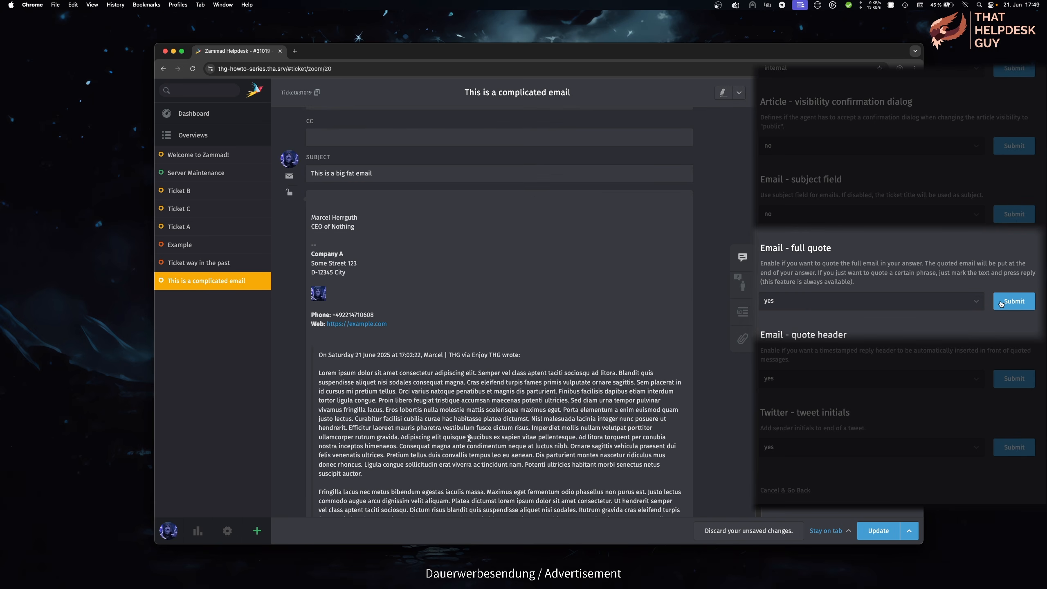
# Step: Reply quoting the second paragraph's opening, splitting the quote after 'aliquam.' with a blank line
pyautogui.scroll(-4, 469, 438)
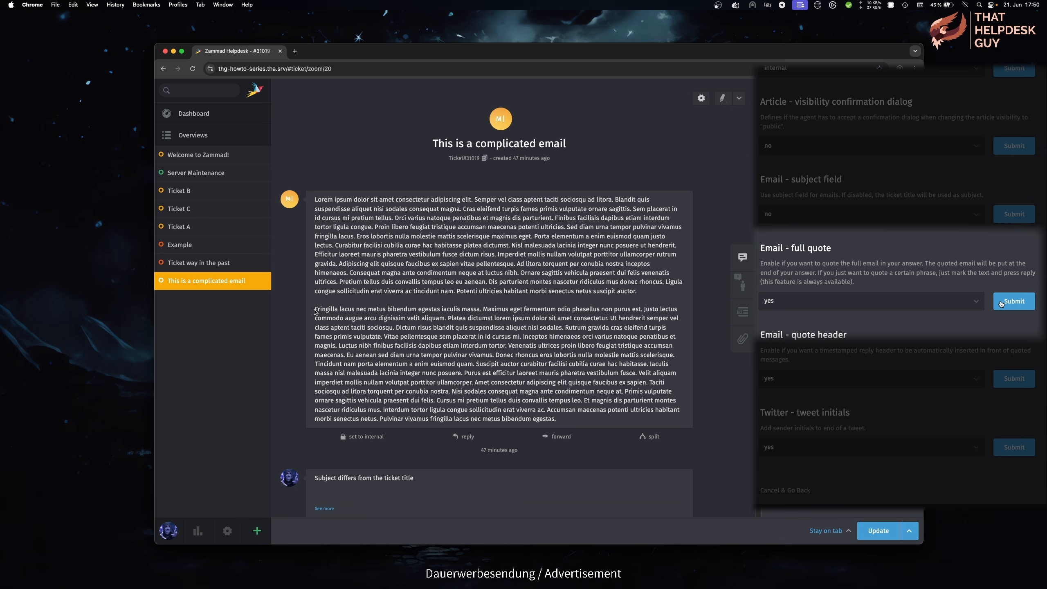
pyautogui.moveTo(315, 309); pyautogui.dragTo(395, 328)
pyautogui.click(465, 438)
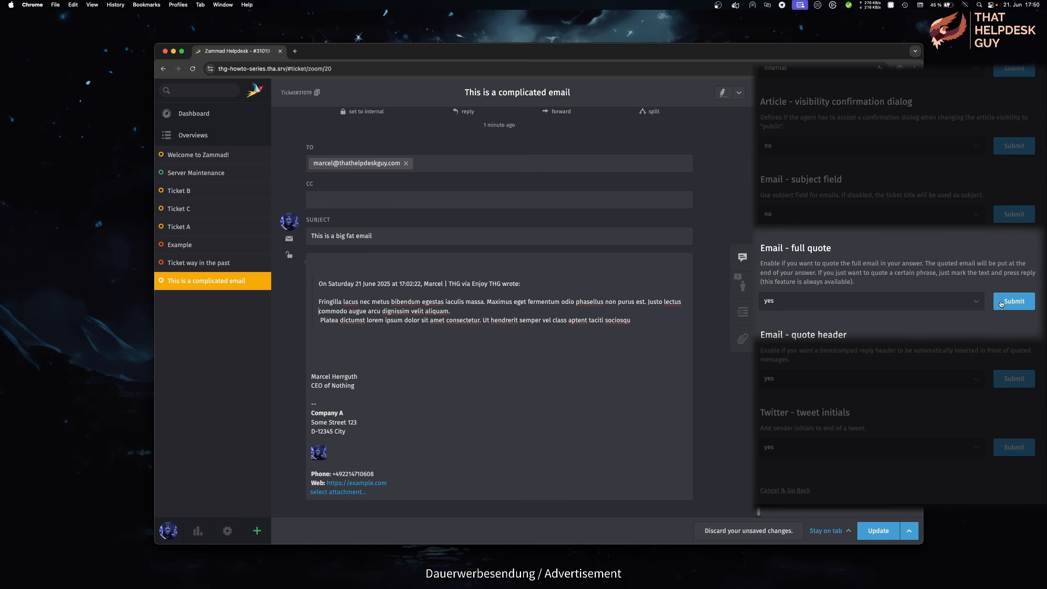
pyautogui.press('super+Right')
pyautogui.press('Return')
pyautogui.press('Return')
pyautogui.press('Return')
pyautogui.press('Up')
pyautogui.press('Up')
pyautogui.press('BackSpace')
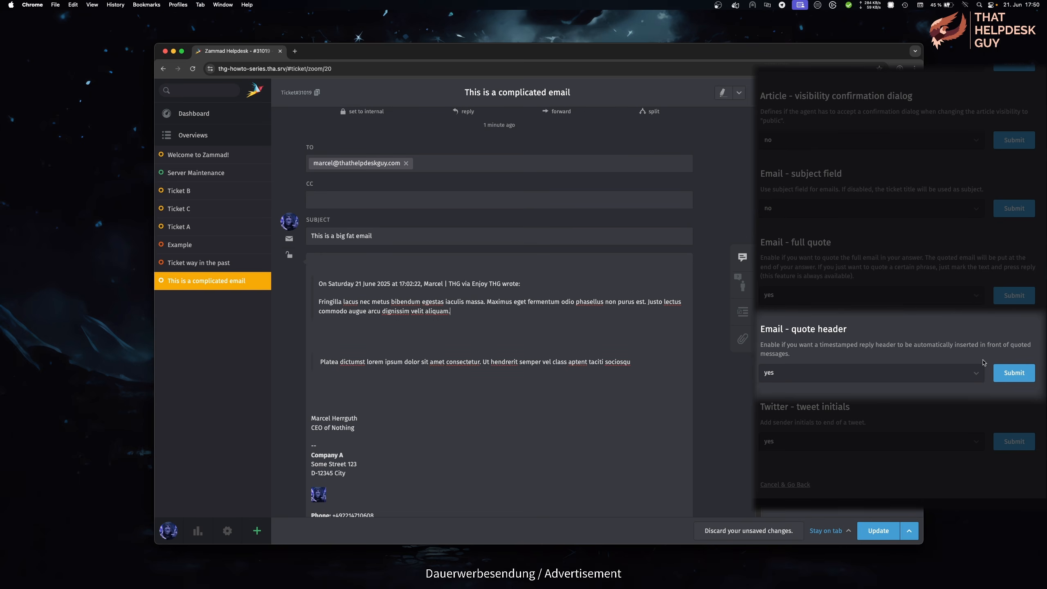
# Step: Set the quote header setting to no and reply quoting the second paragraph's opening lines
pyautogui.press('Down')
pyautogui.press('Down')
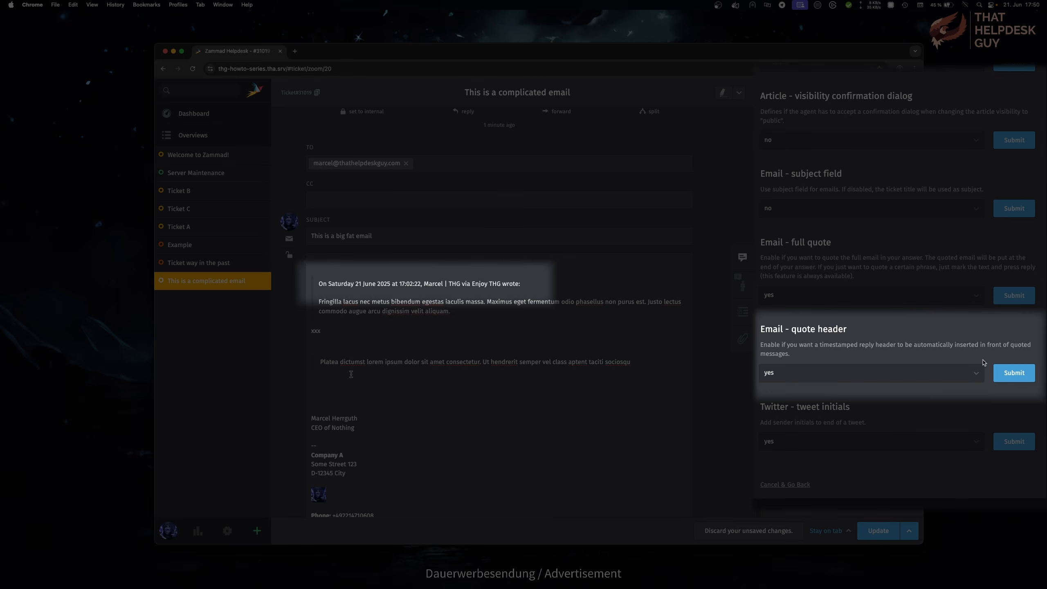
pyautogui.click(900, 374)
pyautogui.click(915, 374)
pyautogui.click(1010, 379)
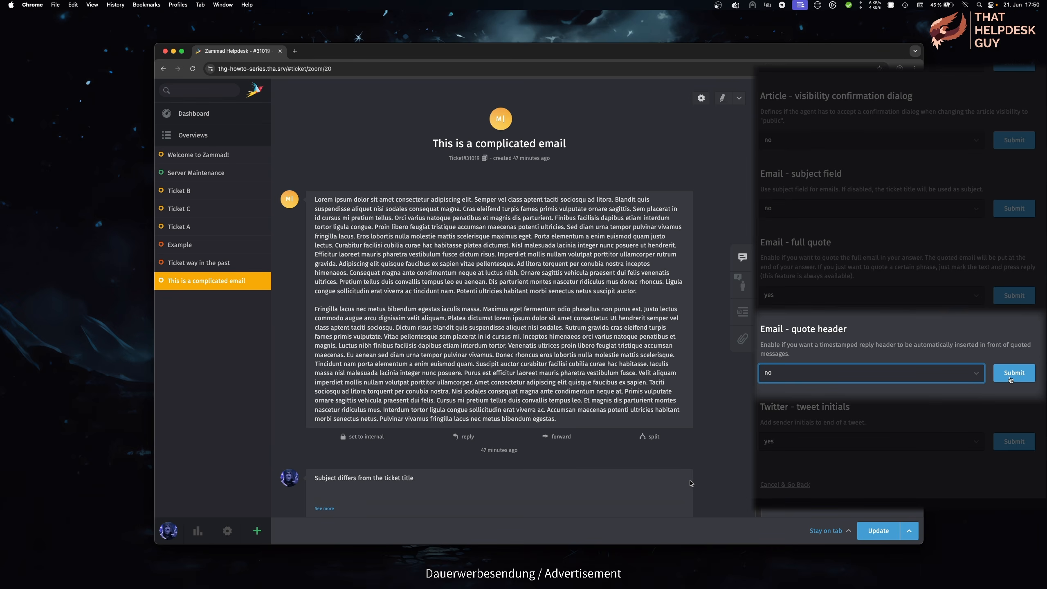
pyautogui.moveTo(314, 309); pyautogui.dragTo(392, 328)
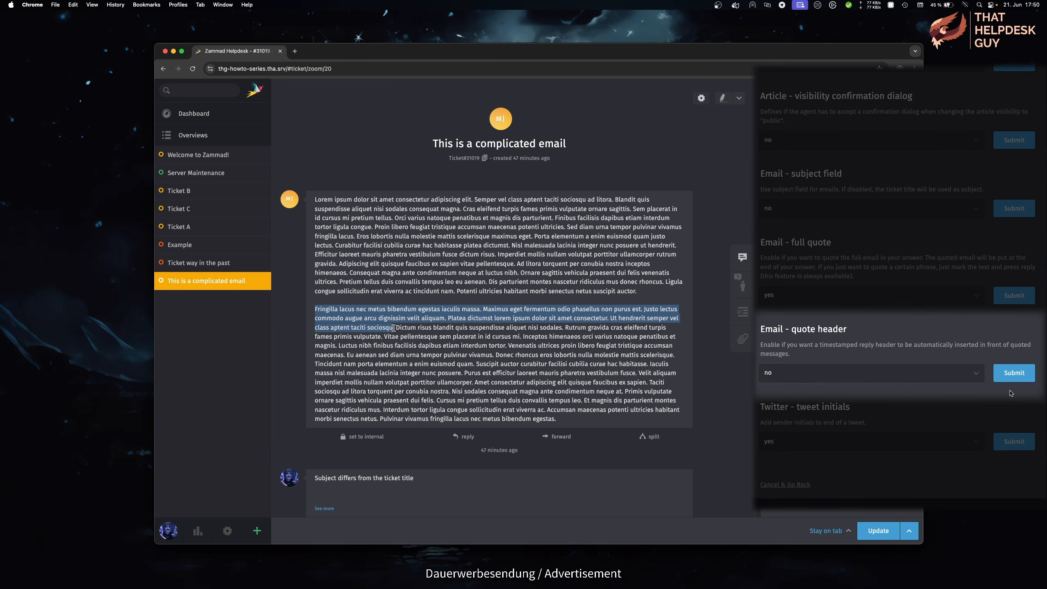
pyautogui.click(468, 437)
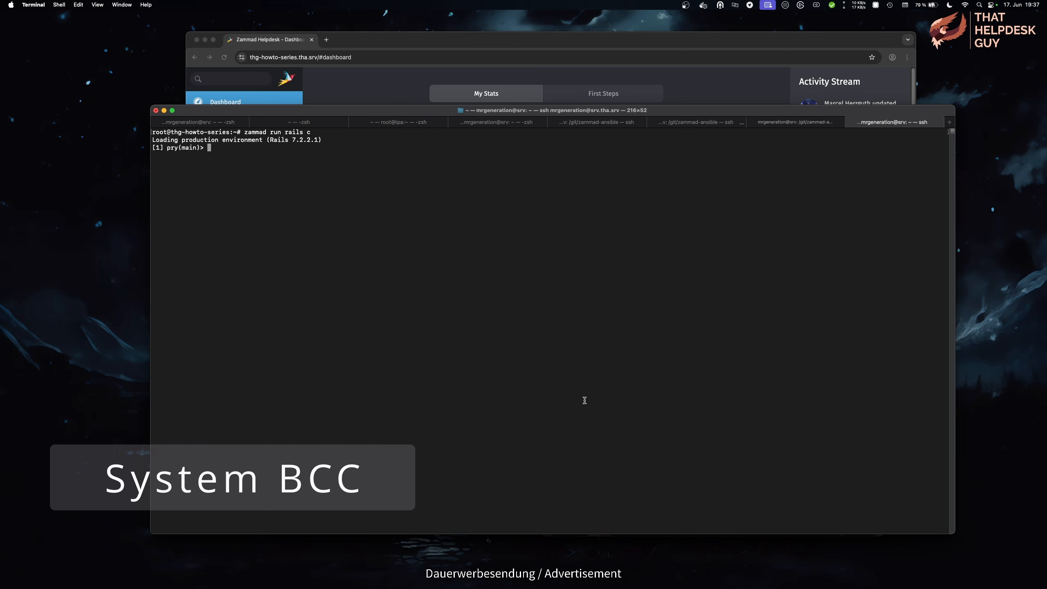
pyautogui.write('Setting.s')
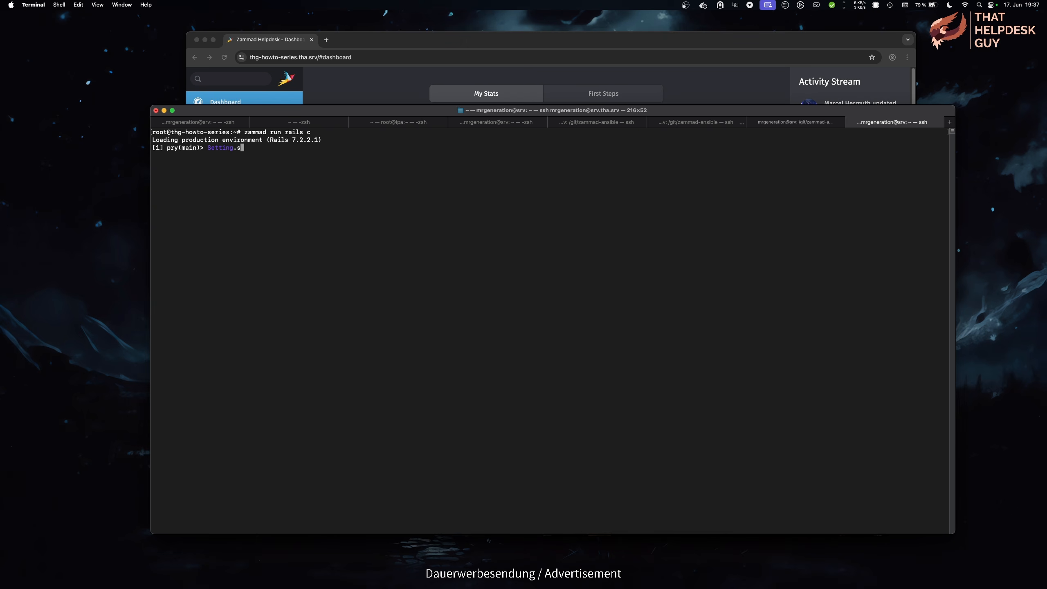
pyautogui.write("et('system_bcc')")
pyautogui.press('Return')
pyautogui.press('Up')
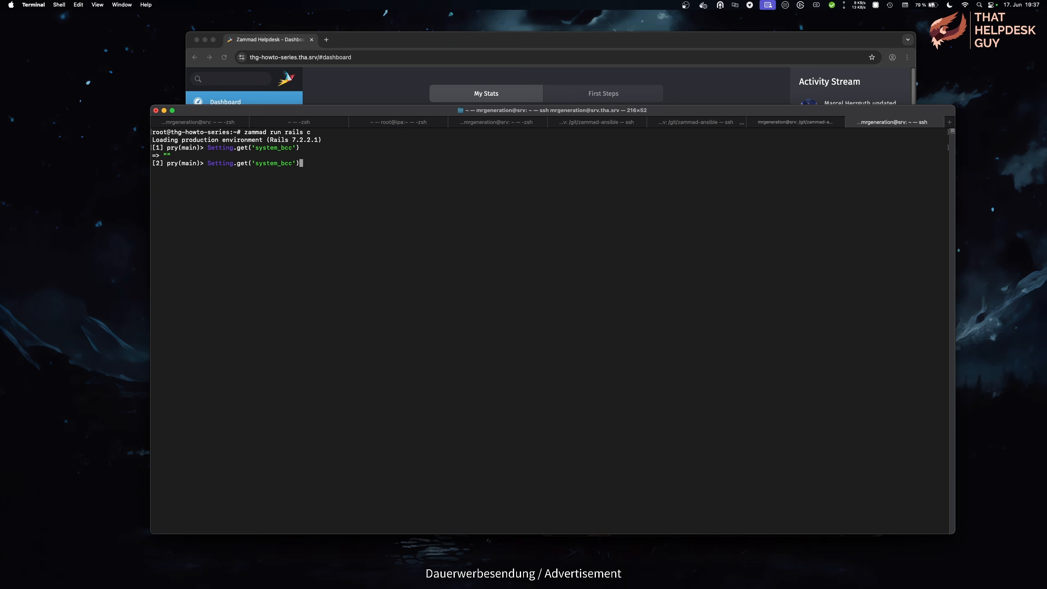
pyautogui.hotkey('ctrl', 'a')
pyautogui.press('Right')
pyautogui.press('Right')
pyautogui.press('Right')
pyautogui.press('Right')
pyautogui.press('Right')
pyautogui.press('Right')
pyautogui.press('Right')
pyautogui.press('Right')
pyautogui.press('Delete')
pyautogui.write('s')
pyautogui.hotkey('ctrl', 'e')
pyautogui.press('Left')
pyautogui.write(", 'archiv")
pyautogui.press('Return')
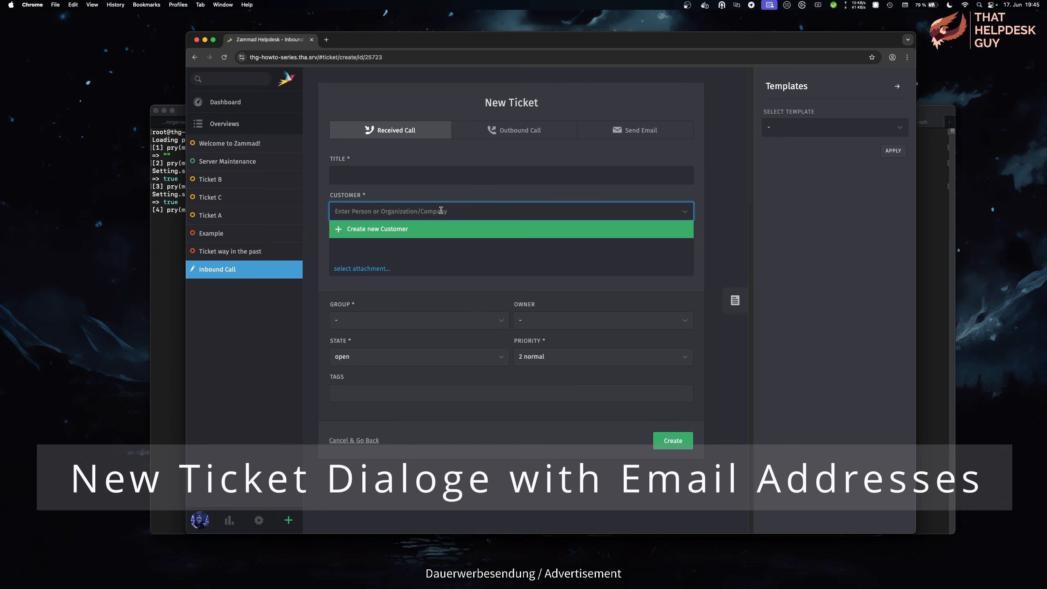
# Step: After a ** customer search, set ui_user_organization_selector_with_email to true in the Rails console
pyautogui.write('**')
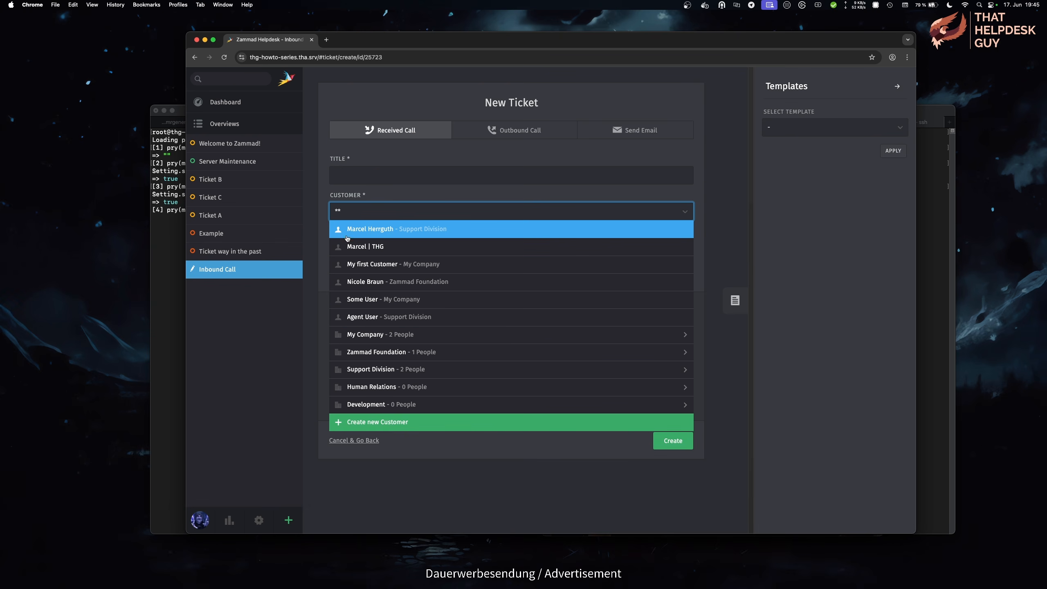
pyautogui.click(171, 315)
pyautogui.write('Se')
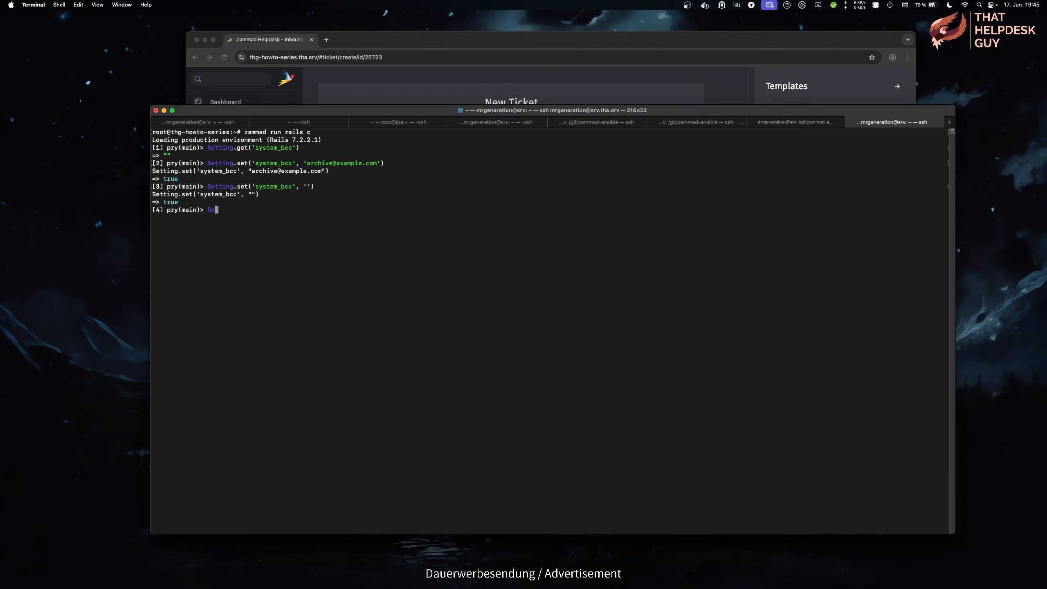
pyautogui.write("tting.get('ui_user_organization_selector_with_email')")
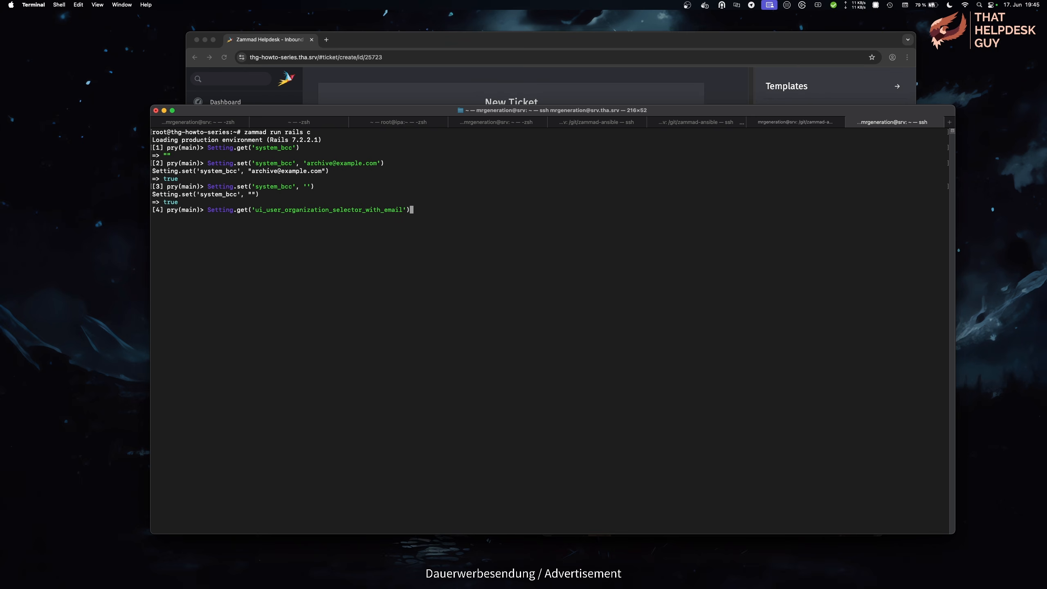
pyautogui.press('Return')
pyautogui.press('Up')
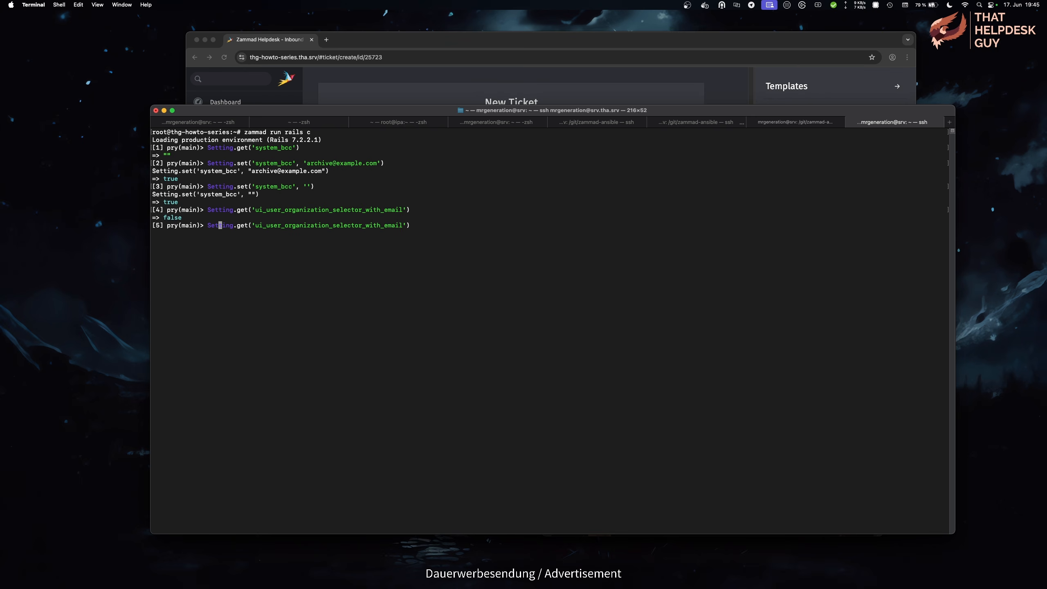
pyautogui.press('Delete')
pyautogui.write('s')
pyautogui.press('End')
pyautogui.write(', true')
pyautogui.press('Return')
# Step: Search ** in the Customer field again, then enter the html_email_css_font lookup
pyautogui.press('super+Tab')
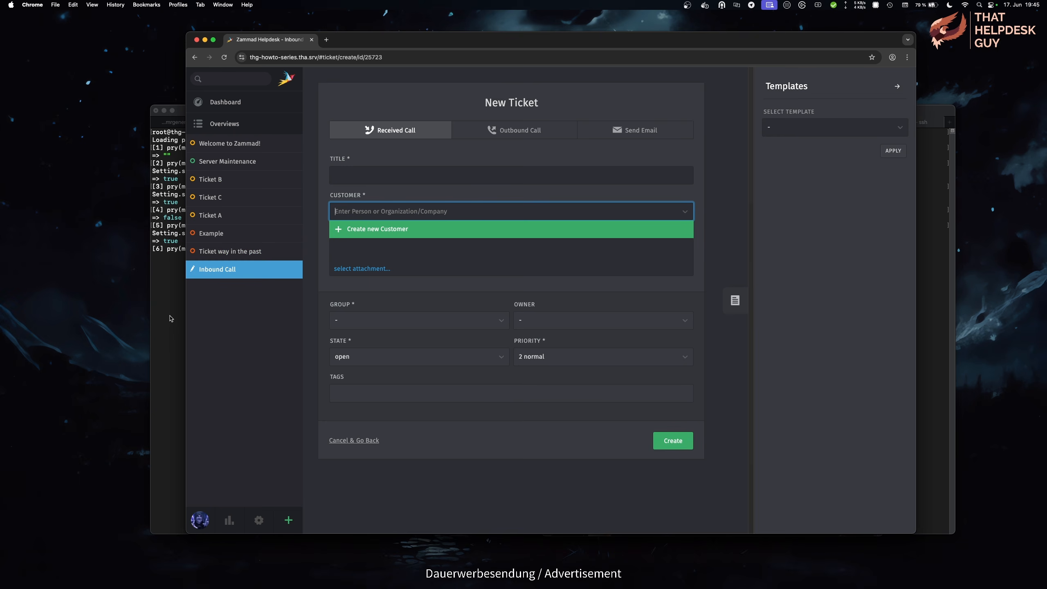
pyautogui.write('**')
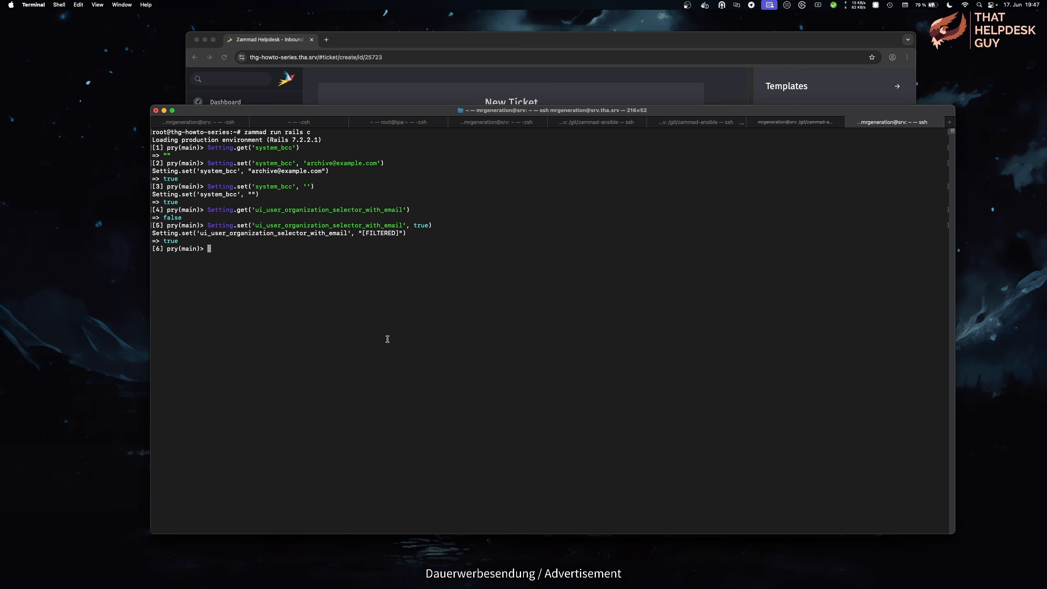
pyautogui.write('Setting')
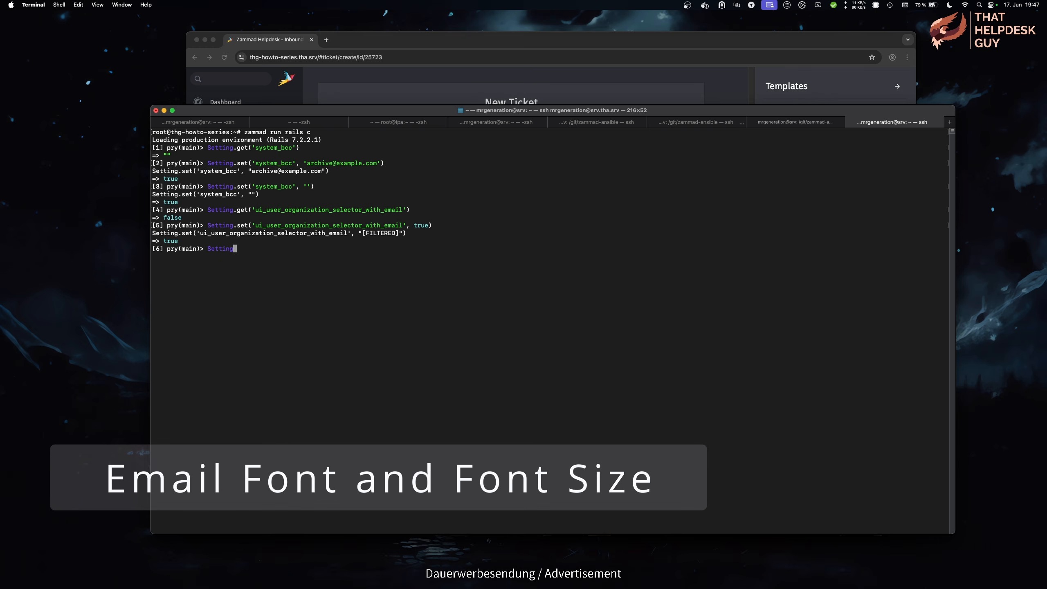
pyautogui.write(".get('html_email_css_font')")
# Step: Look up the email font and paste its Helvetica 12px definition into a set command
pyautogui.press('Return')
pyautogui.press('Up')
pyautogui.press('Left')
pyautogui.press('Left')
pyautogui.press('Left')
pyautogui.press('Left')
pyautogui.press('Left')
pyautogui.press('Left')
pyautogui.press('Left')
pyautogui.press('Left')
pyautogui.press('Left')
pyautogui.press('Left')
pyautogui.press('Left')
pyautogui.press('Left')
pyautogui.press('Left')
pyautogui.press('Left')
pyautogui.press('Left')
pyautogui.press('Left')
pyautogui.press('Left')
pyautogui.press('Left')
pyautogui.press('Left')
pyautogui.press('Left')
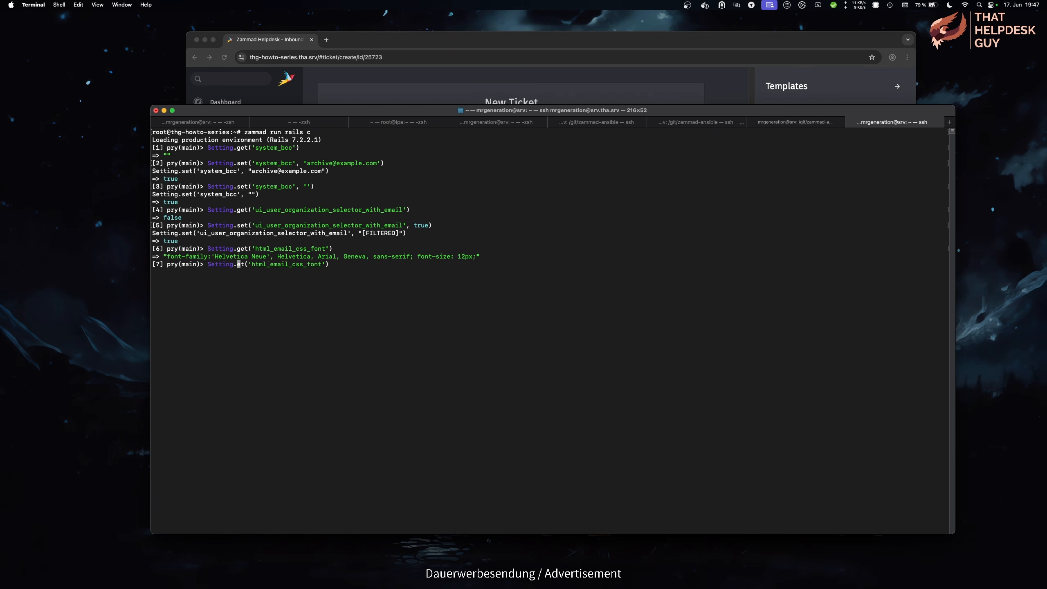
pyautogui.press('BackSpace')
pyautogui.write('s')
pyautogui.moveTo(500, 259); pyautogui.dragTo(164, 256)
pyautogui.press('super+c')
pyautogui.press('super+v')
# Step: Change the pasted font to Comic Sans at 20px and apply it
pyautogui.press('Left')
pyautogui.press('Left')
pyautogui.press('Left')
pyautogui.press('Left')
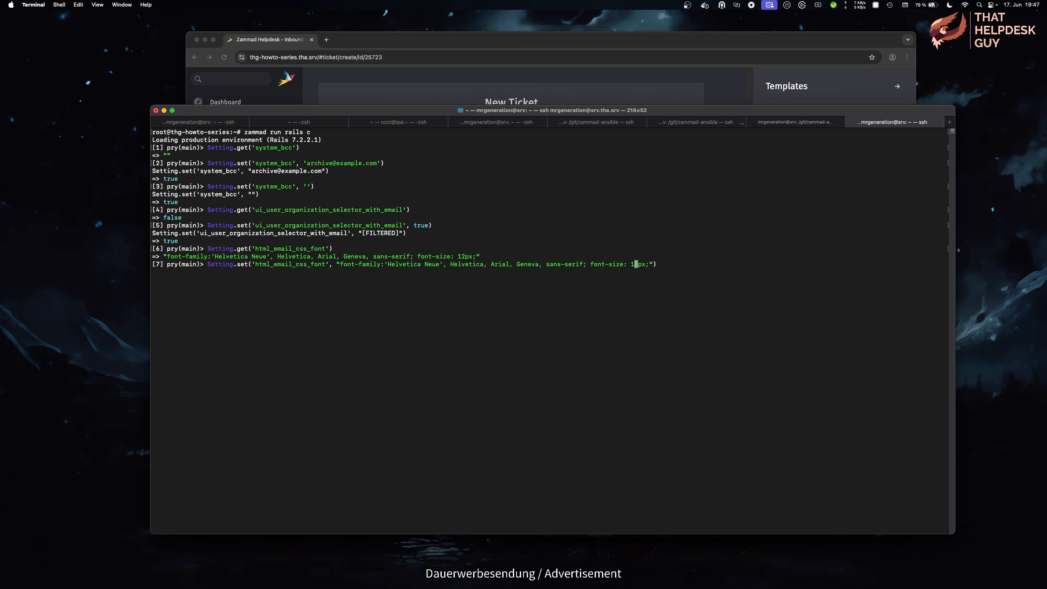
pyautogui.press('BackSpace')
pyautogui.press('BackSpace')
pyautogui.write('2')
pyautogui.press('Left')
pyautogui.press('Left')
pyautogui.press('BackSpace')
pyautogui.press('BackSpace')
pyautogui.press('BackSpace')
pyautogui.press('BackSpace')
pyautogui.press('BackSpace')
pyautogui.press('BackSpace')
pyautogui.press('BackSpace')
pyautogui.press('BackSpace')
pyautogui.press('BackSpace')
pyautogui.press('BackSpace')
pyautogui.press('BackSpace')
pyautogui.press('BackSpace')
pyautogui.press('BackSpace')
pyautogui.press('BackSpace')
pyautogui.press('BackSpace')
pyautogui.press('BackSpace')
pyautogui.press('BackSpace')
pyautogui.press('BackSpace')
pyautogui.press('BackSpace')
pyautogui.press('BackSpace')
pyautogui.press('BackSpace')
pyautogui.press('BackSpace')
pyautogui.press('BackSpace')
pyautogui.press('BackSpace')
pyautogui.press('BackSpace')
pyautogui.press('BackSpace')
pyautogui.press('BackSpace')
pyautogui.press('BackSpace')
pyautogui.press('BackSpace')
pyautogui.press('BackSpace')
pyautogui.press('BackSpace')
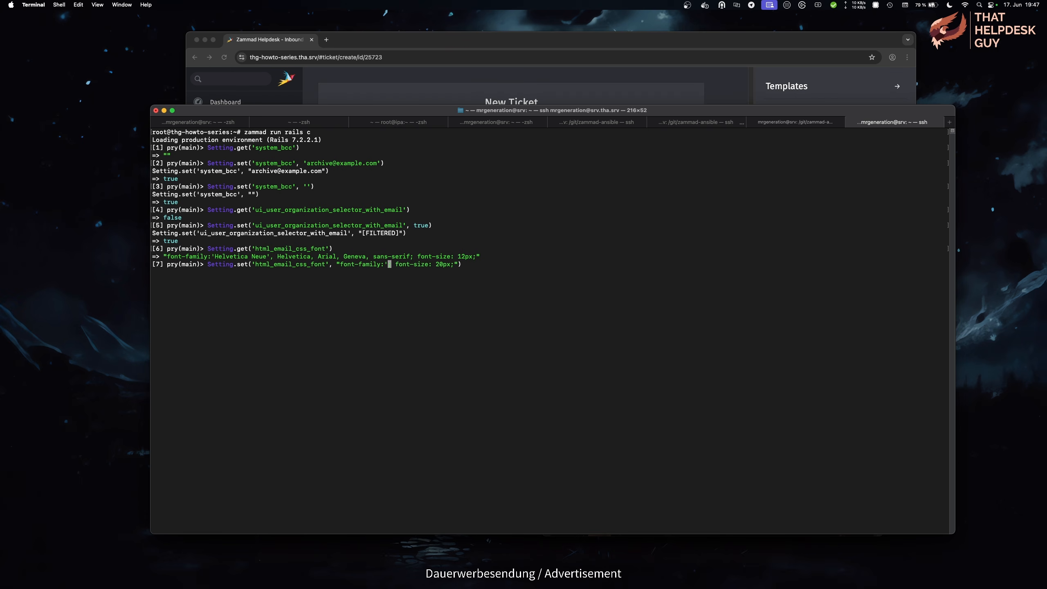
pyautogui.write("Comic Sans'")
pyautogui.press('Return')
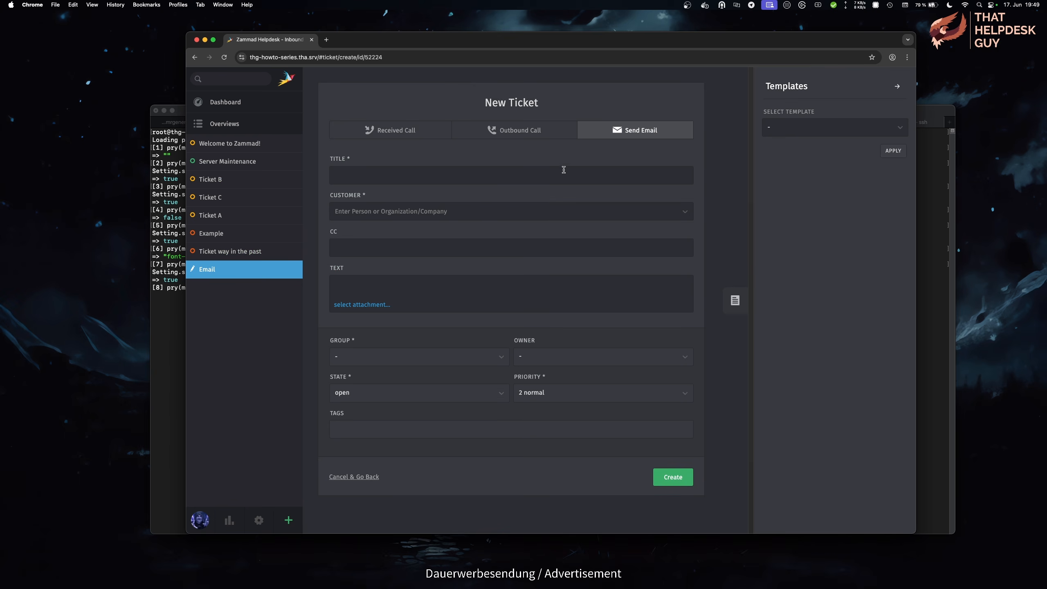
# Step: Enter 'Test' as the new ticket title and move on to the customer field
pyautogui.click(546, 173)
pyautogui.write('Test')
pyautogui.press('Tab')
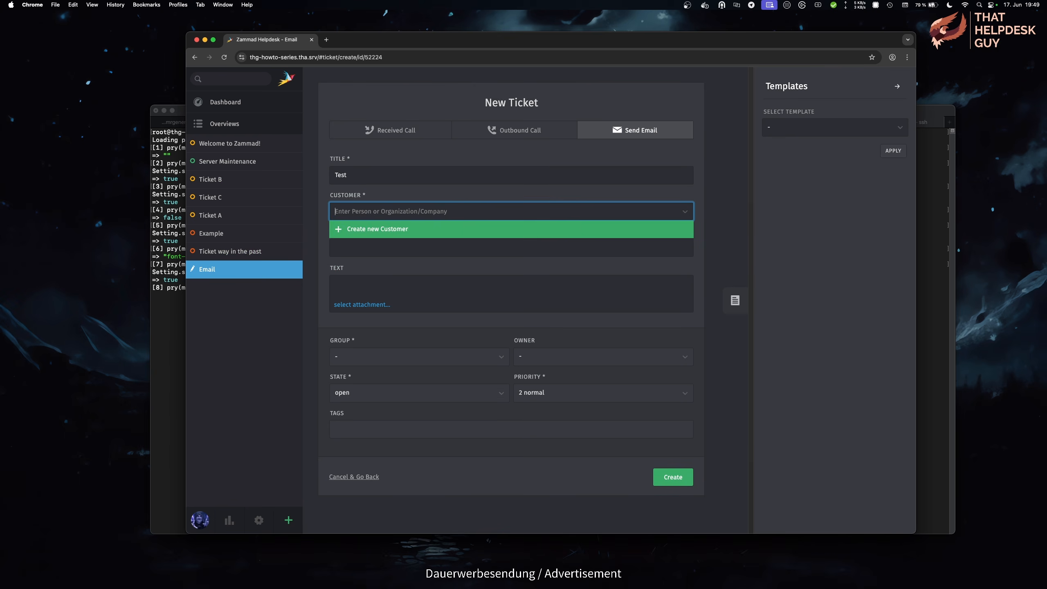
# Step: Select the matching customer and write the message 'Test, this is gonna look amazing!'
pyautogui.write('mar')
pyautogui.click(481, 237)
pyautogui.click(413, 281)
pyautogui.write('Test, this is gon')
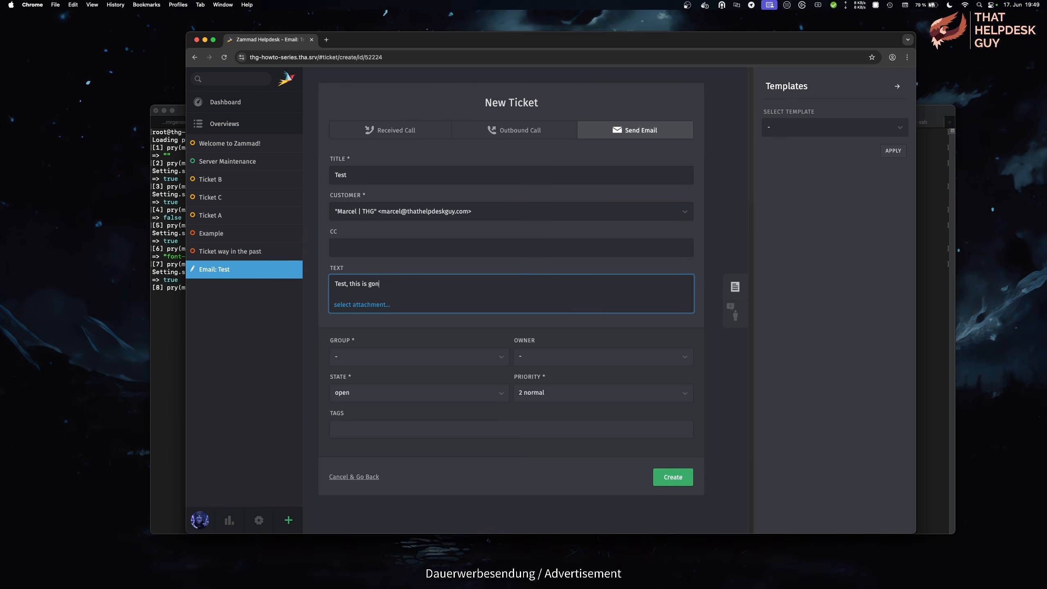
pyautogui.write('na look amazing!')
# Step: Assign the ticket to the Sales group with an owner, create it, and expand the second message
pyautogui.click(435, 357)
pyautogui.click(437, 373)
pyautogui.scroll(-4, 545, 469)
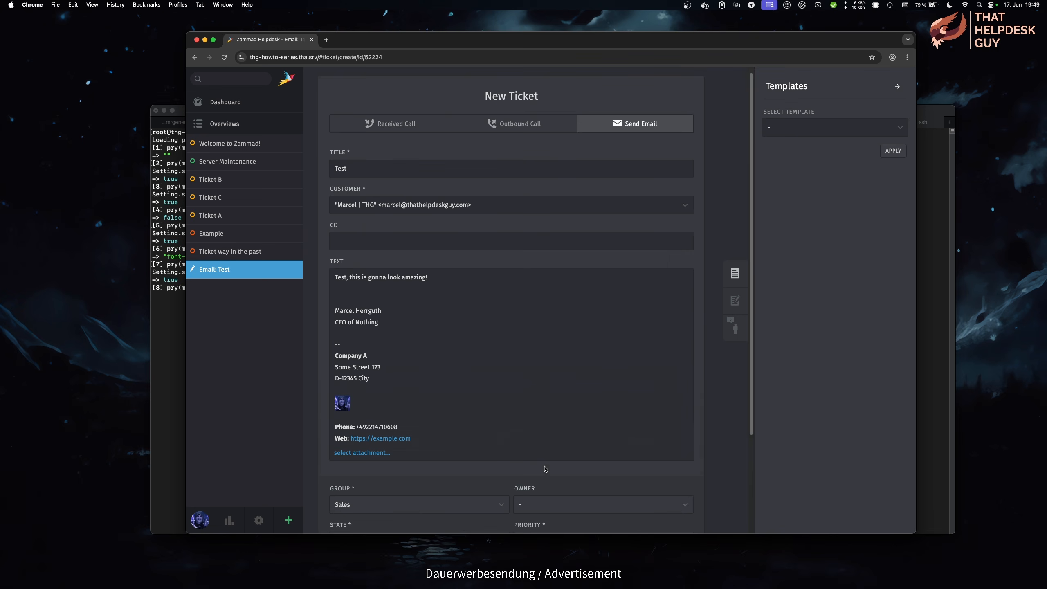
pyautogui.click(562, 381)
pyautogui.click(563, 391)
pyautogui.click(675, 497)
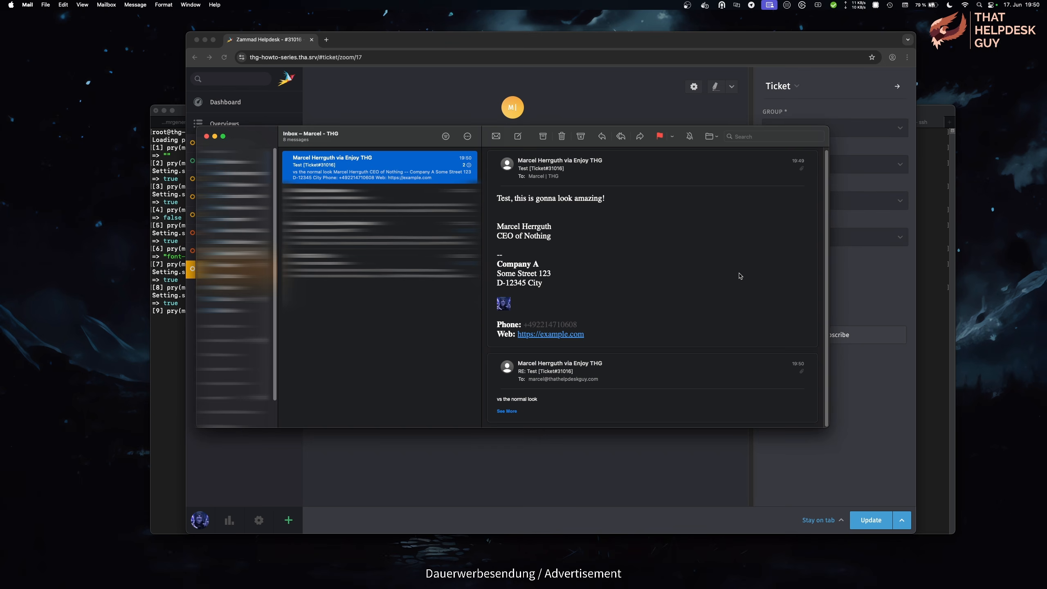
pyautogui.click(692, 415)
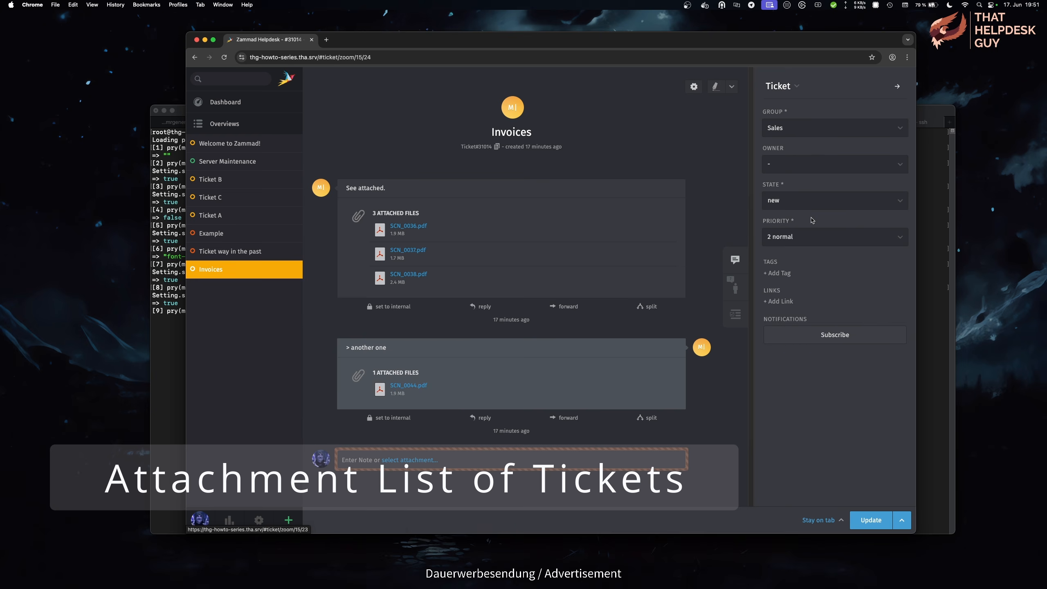
# Step: Check ui_ticket_zoom_sidebar_article_attachments in the terminal, then set it to true
pyautogui.press('super+Tab')
pyautogui.write("Setting.get('")
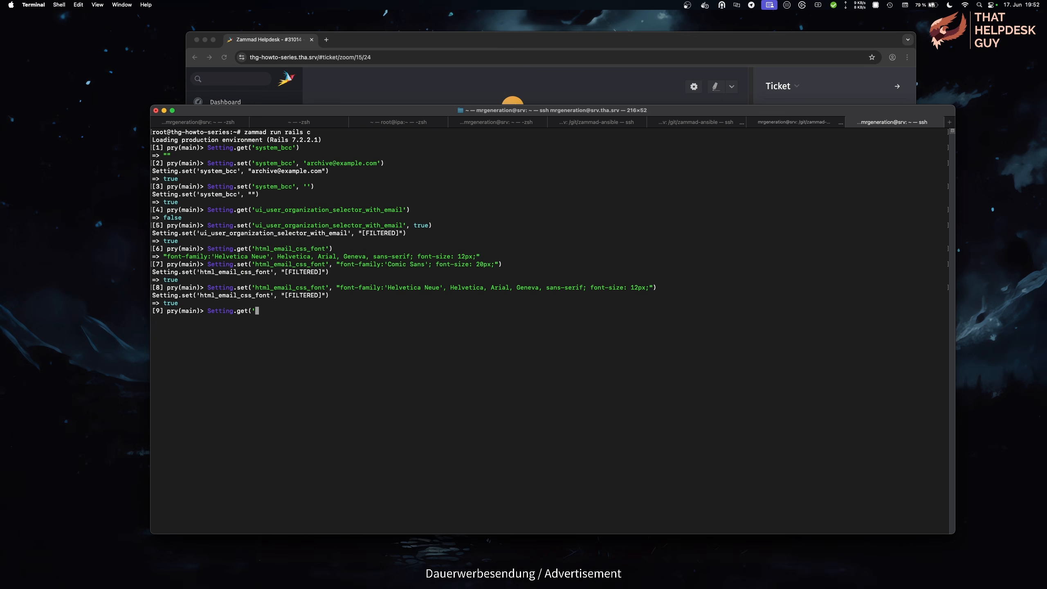
pyautogui.write("ui_ticket_zoom_sidebar_article_attachments')")
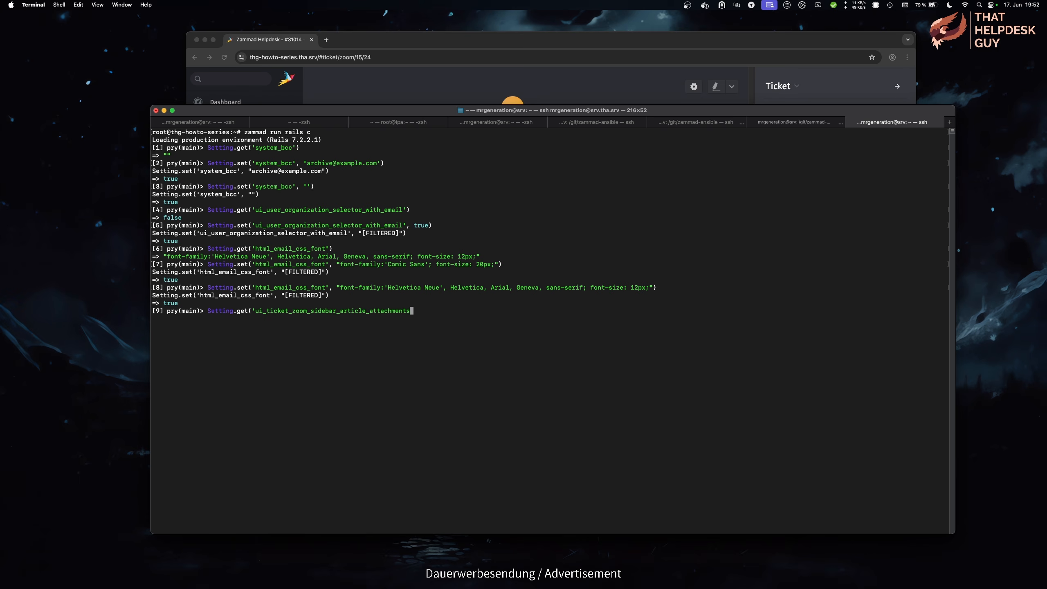
pyautogui.press('Return')
pyautogui.press('Up')
pyautogui.hotkey('ctrl', 'a')
pyautogui.press('Right')
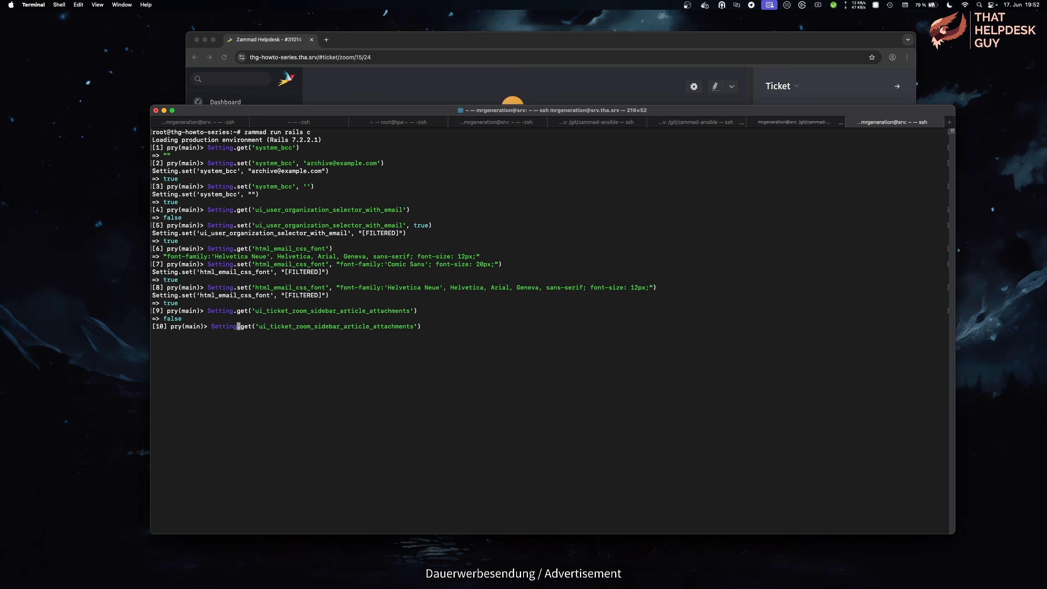
pyautogui.write('rue')
pyautogui.press('Return')
# Step: Reload the Invoices ticket and show its attachments sidebar listing the four PDFs
pyautogui.click(490, 91)
pyautogui.press('super+r')
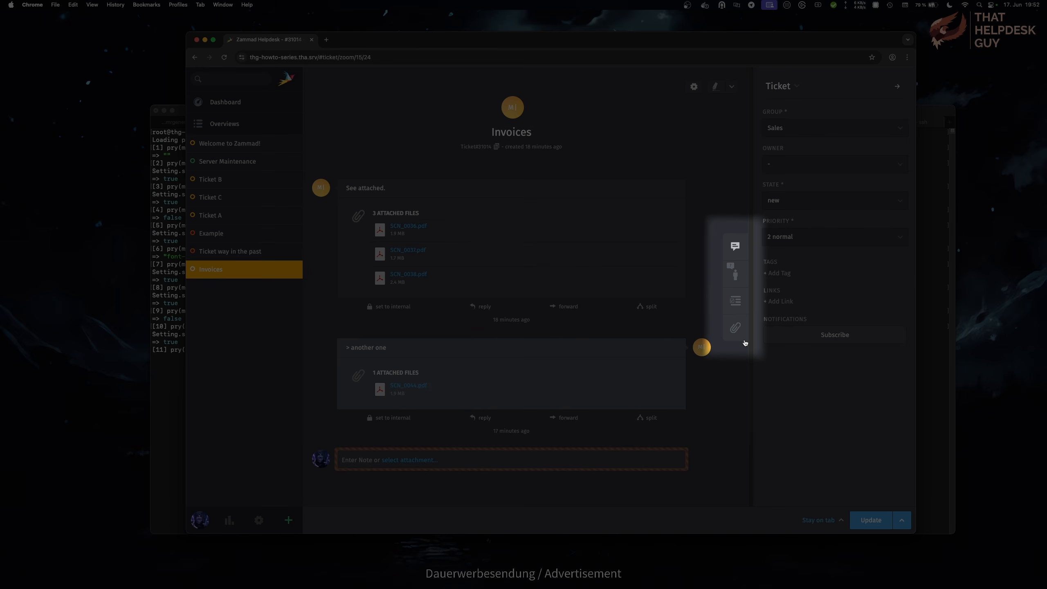
pyautogui.click(745, 341)
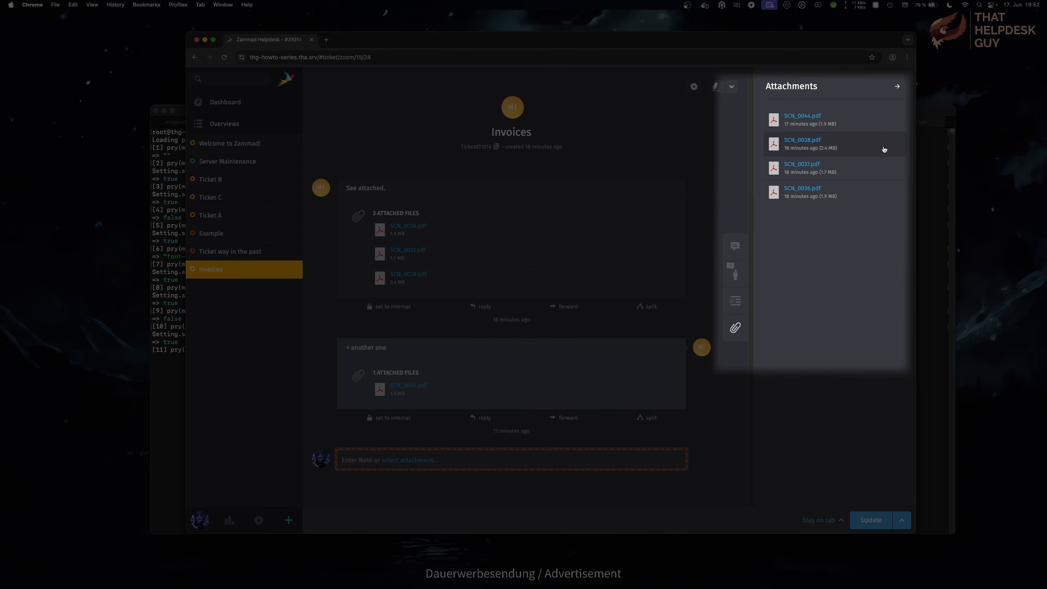